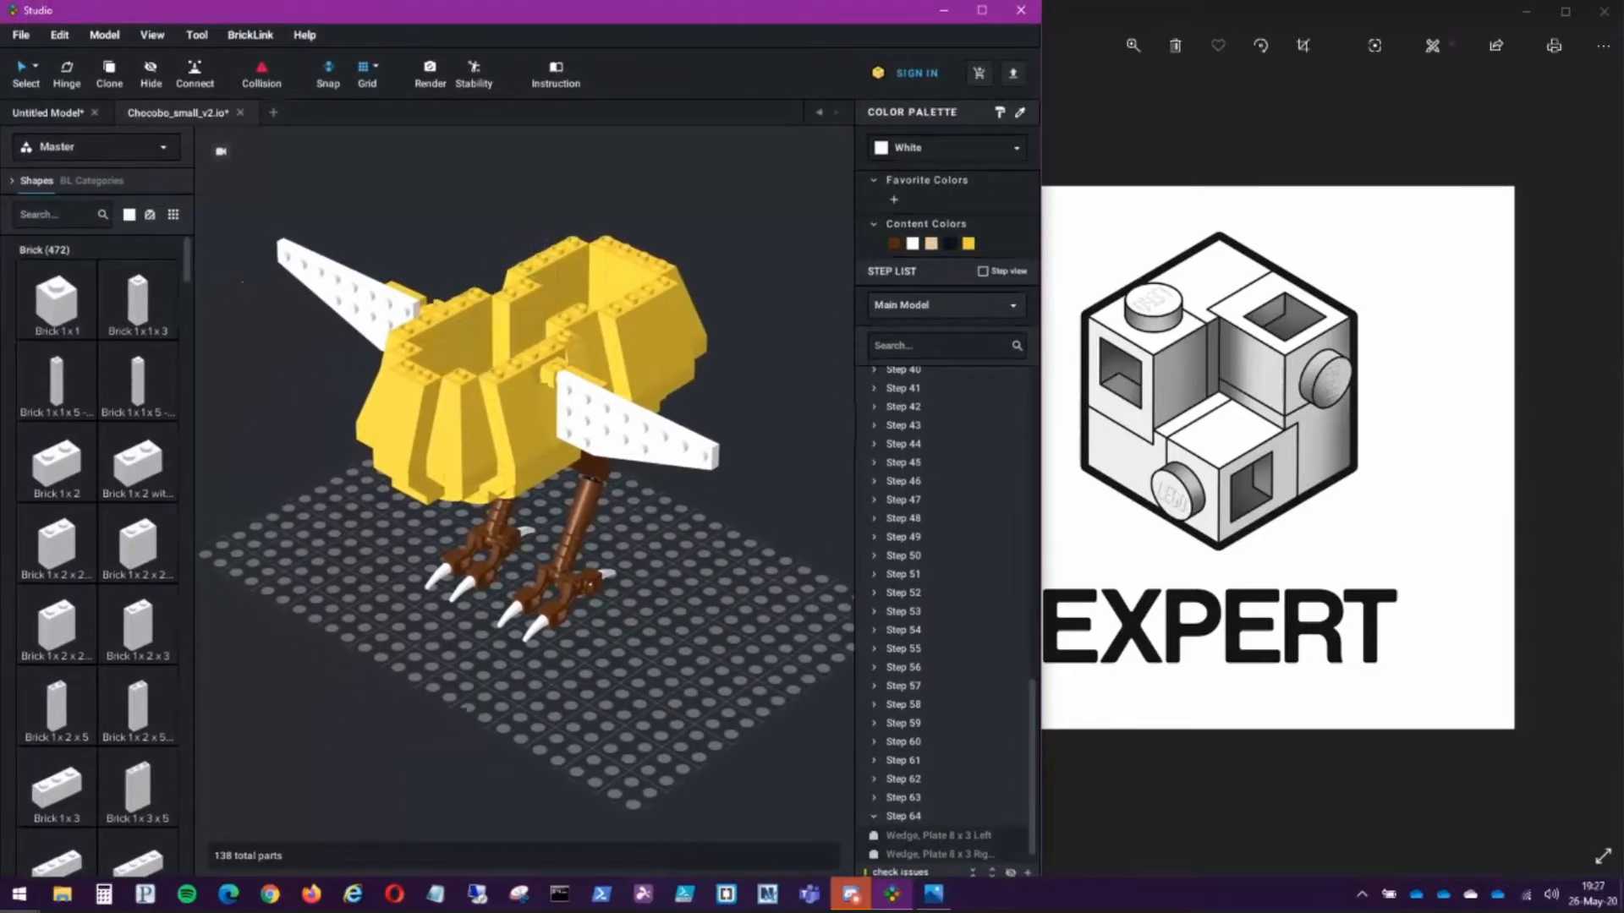
# Step: Switch to the empty untitled model and view the list of available part palettes without changing the Master palette
pyautogui.click(47, 113)
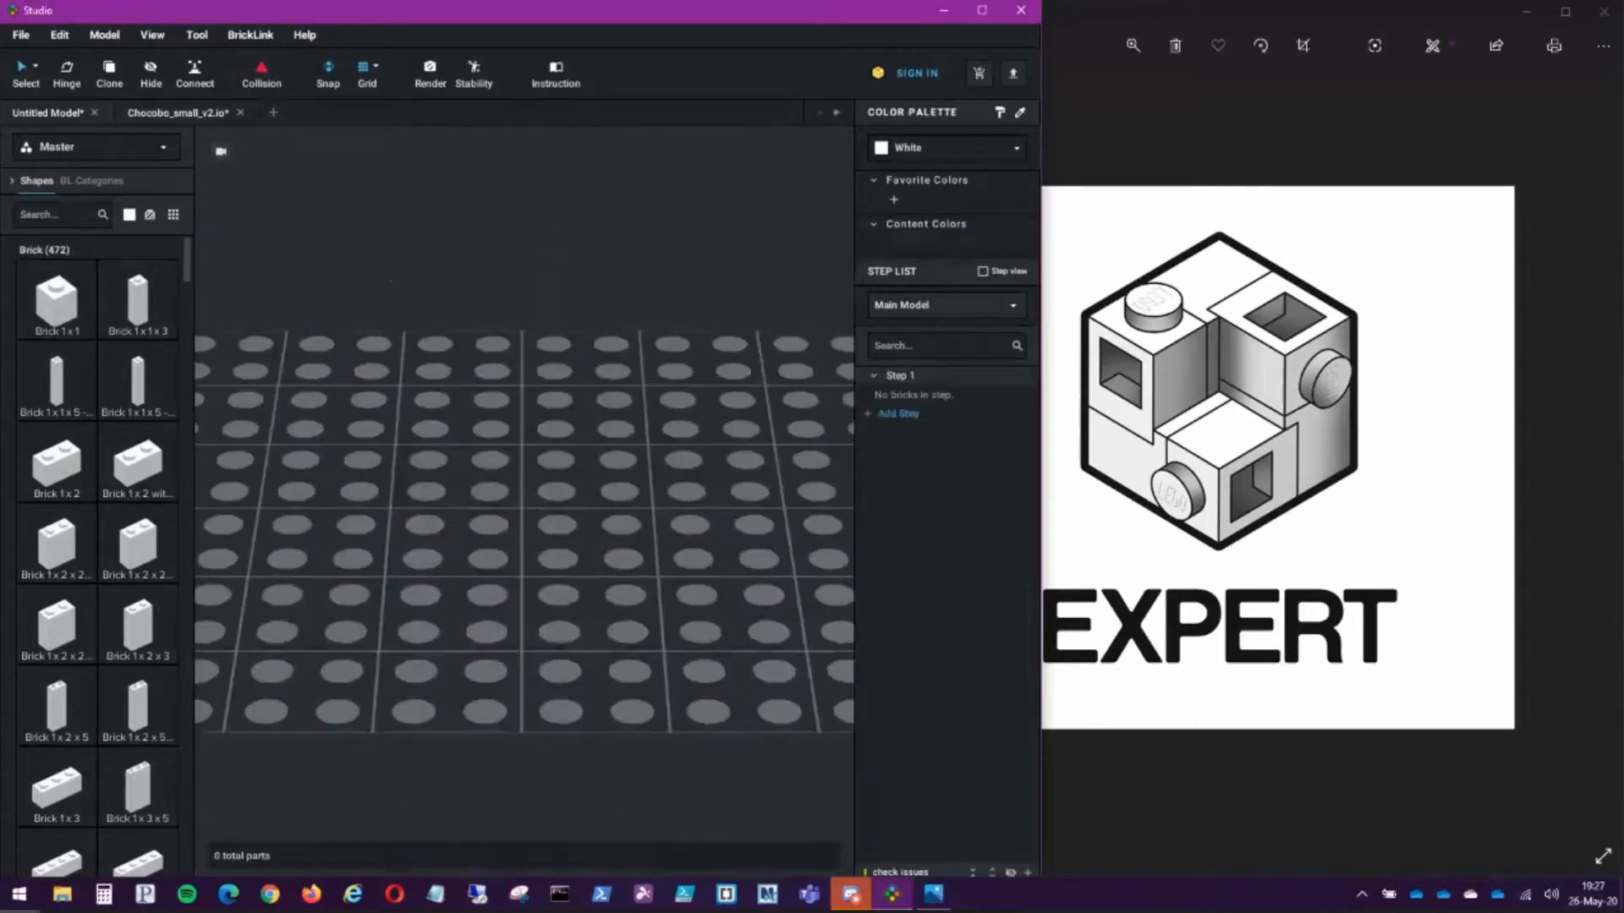
pyautogui.scroll(-6, 525, 501)
pyautogui.scroll(8, 525, 501)
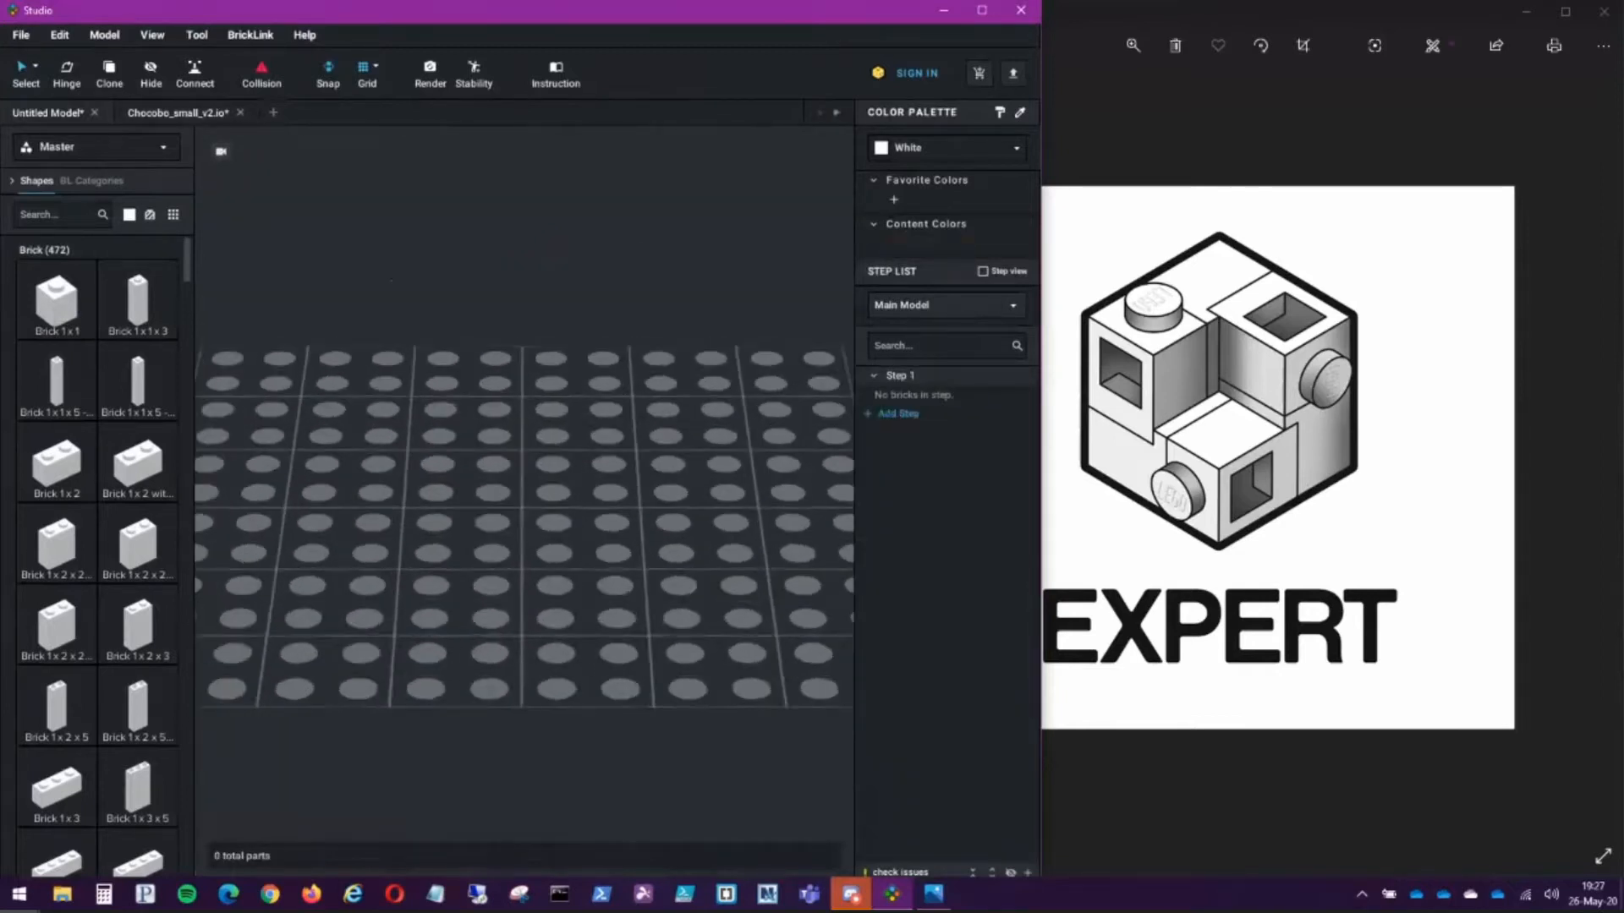
pyautogui.scroll(-5, 524, 501)
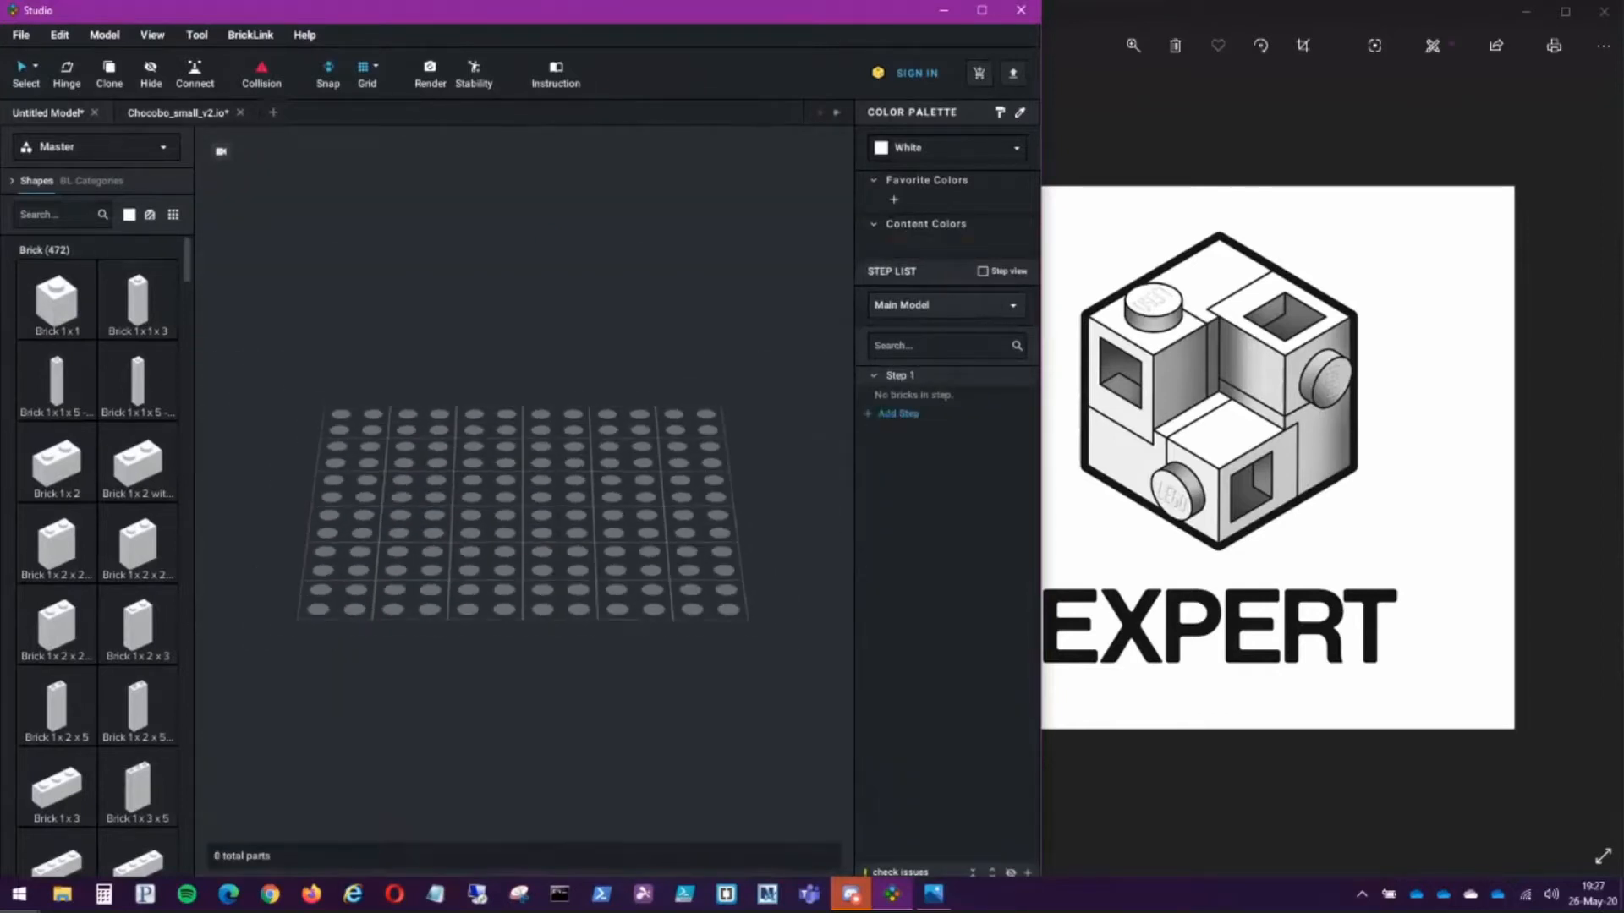
pyautogui.scroll(6, 524, 501)
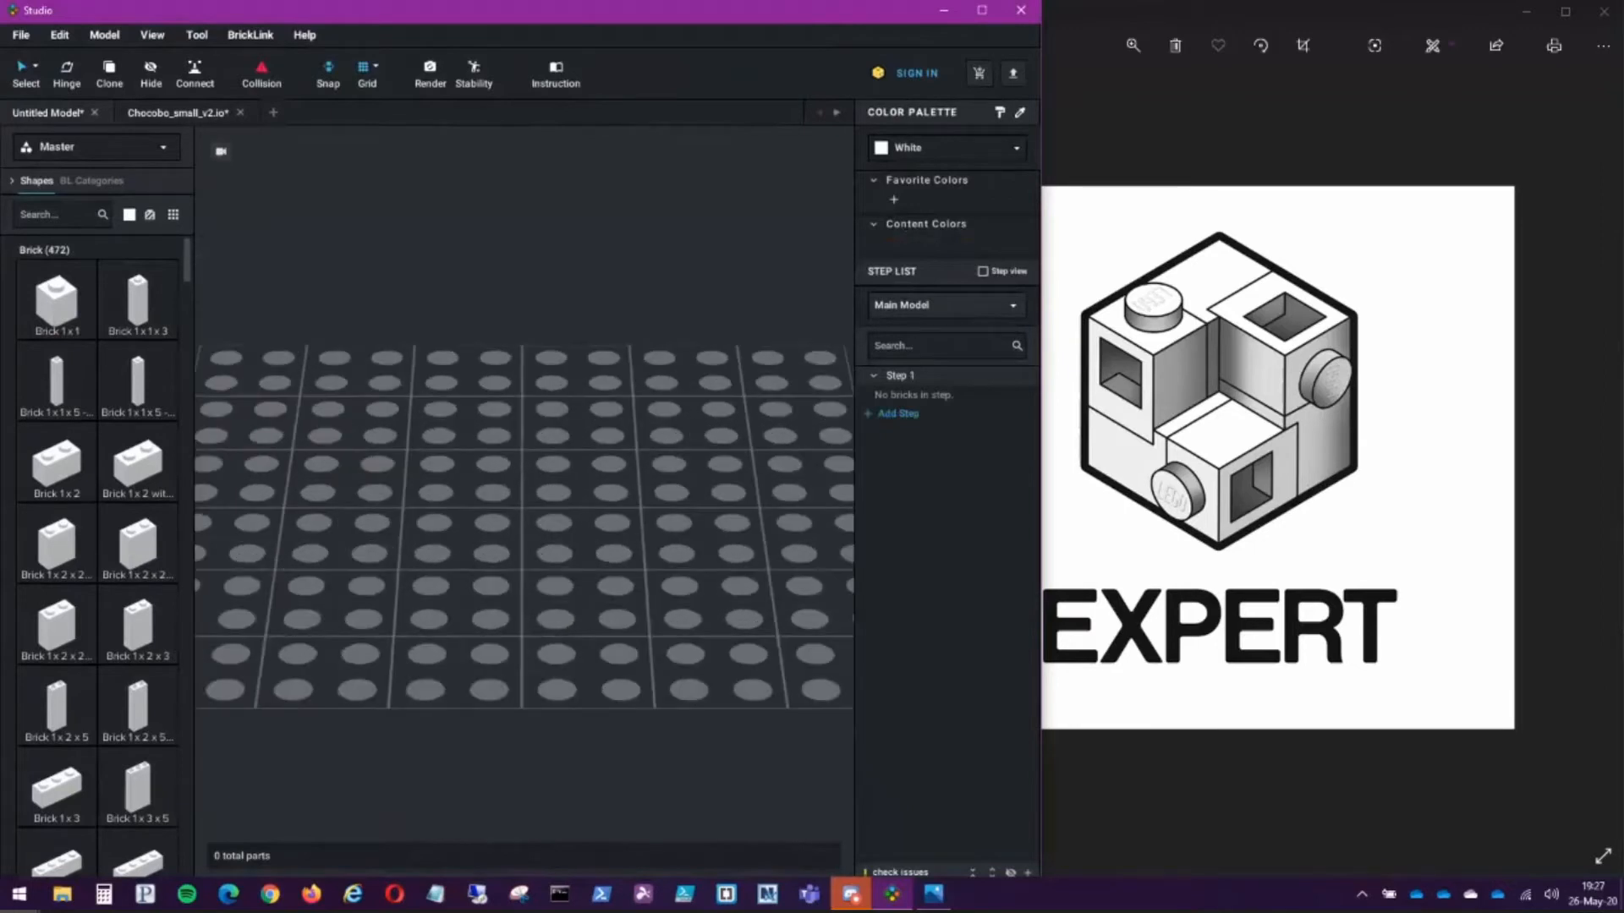
pyautogui.click(98, 147)
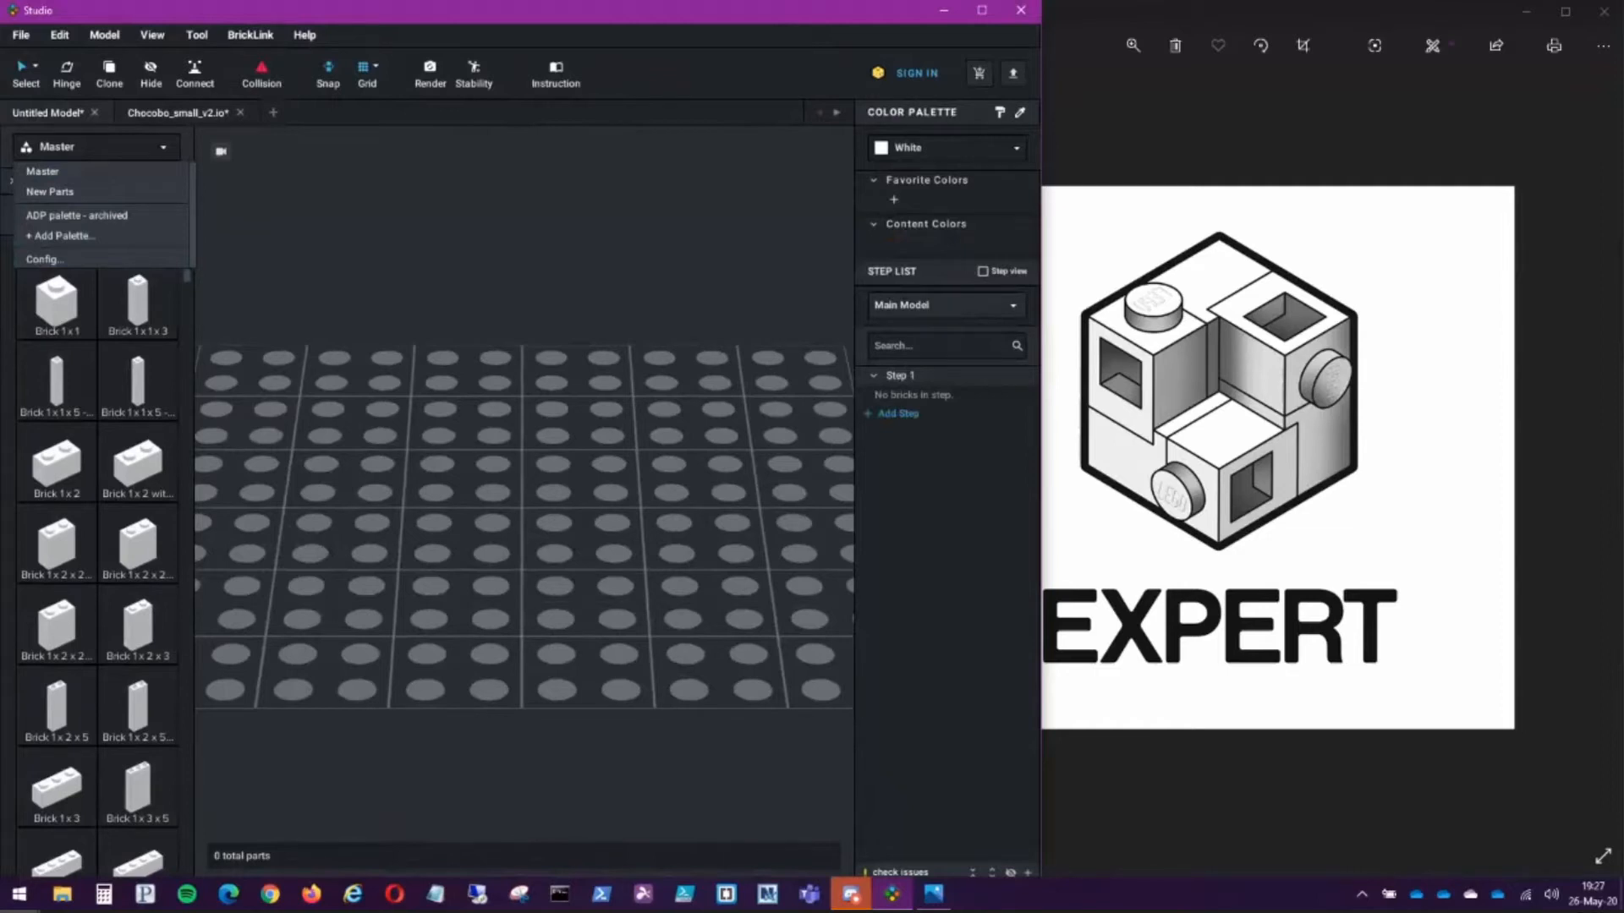
pyautogui.press('Escape')
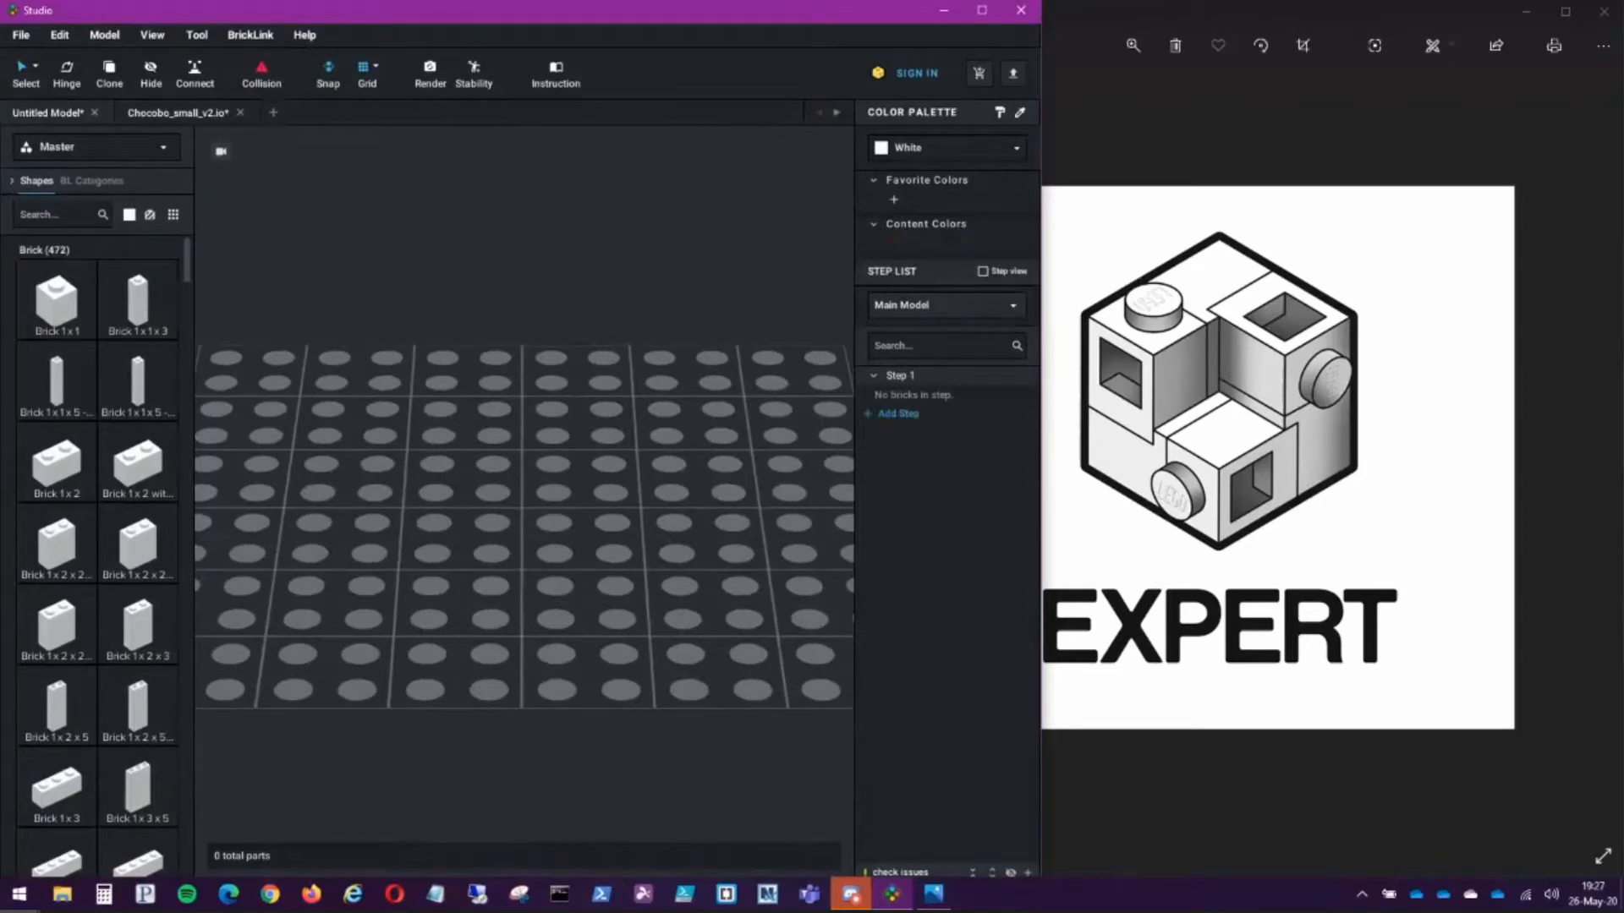
# Step: Search the parts library for "brick 1 x 1" and look through the matching parts
pyautogui.write('brick 1 x')
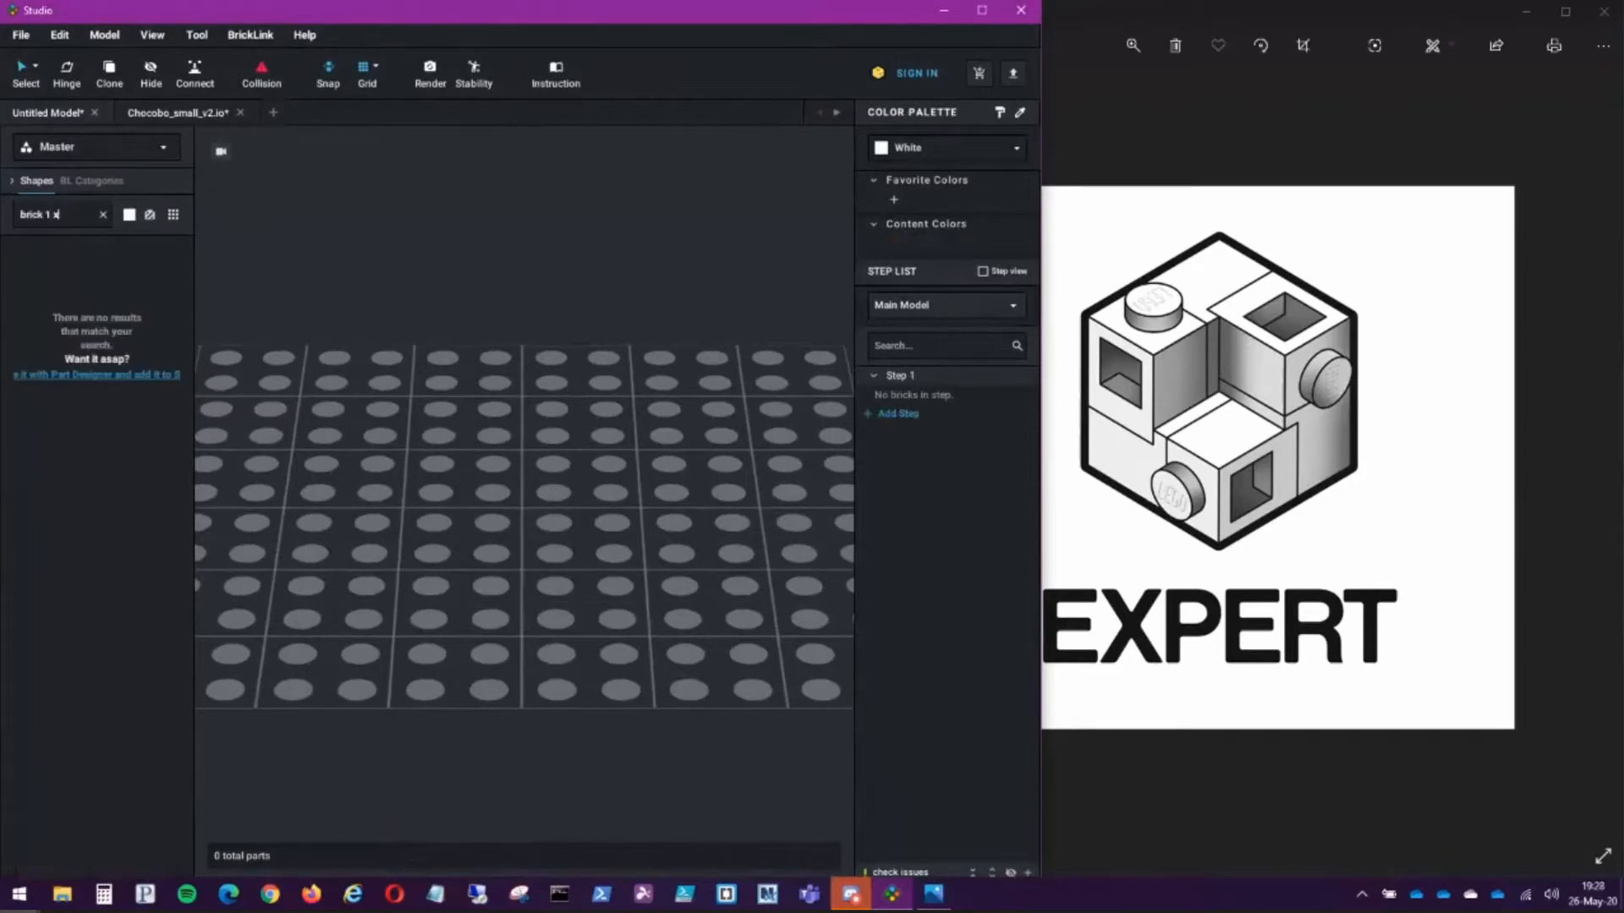
pyautogui.write(' 1')
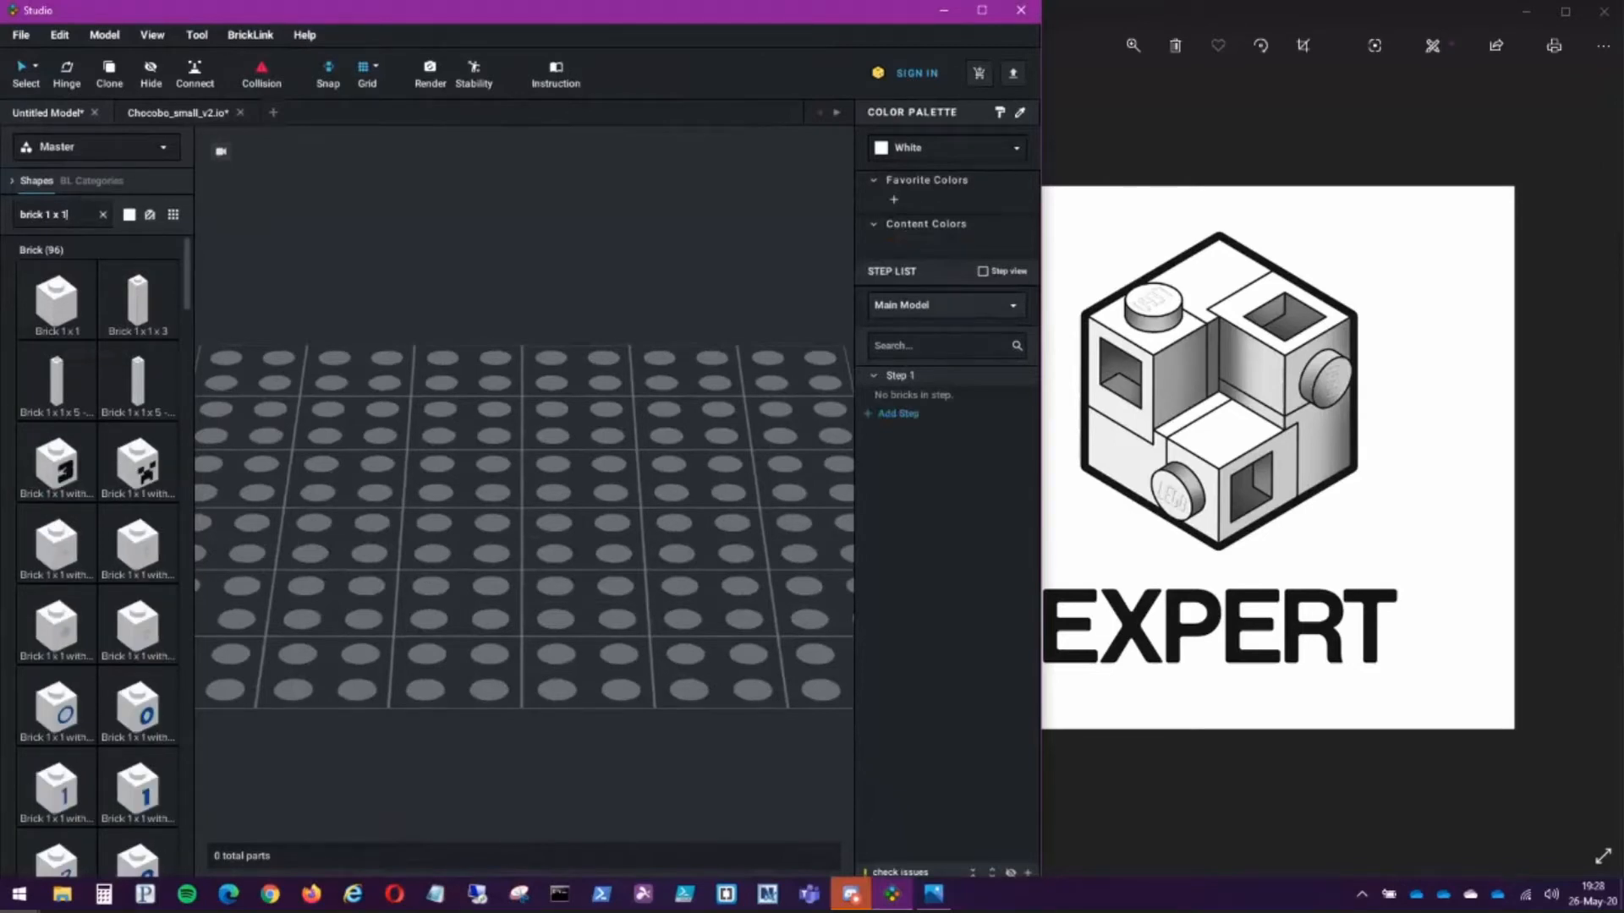
pyautogui.scroll(-7, 97, 347)
pyautogui.scroll(7, 97, 558)
# Step: Change the parts search from the plain 1 x 1 brick to "brick, modified"
pyautogui.press('BackSpace')
pyautogui.press('BackSpace')
pyautogui.press('BackSpace')
pyautogui.press('BackSpace')
pyautogui.press('BackSpace')
pyautogui.press('BackSpace')
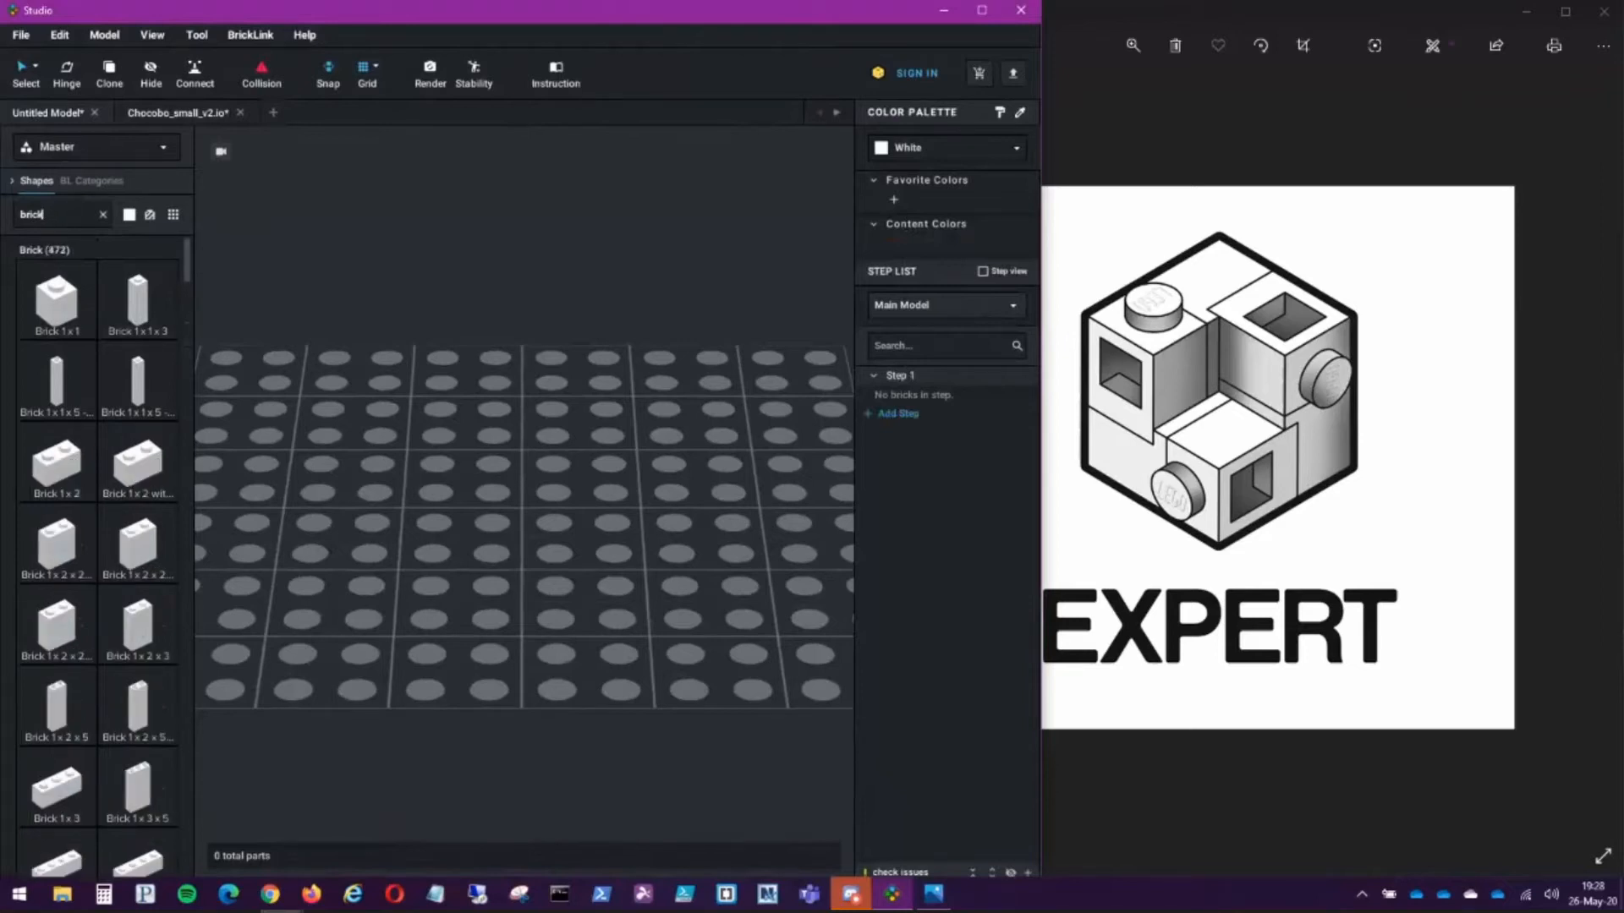
pyautogui.write(', modified')
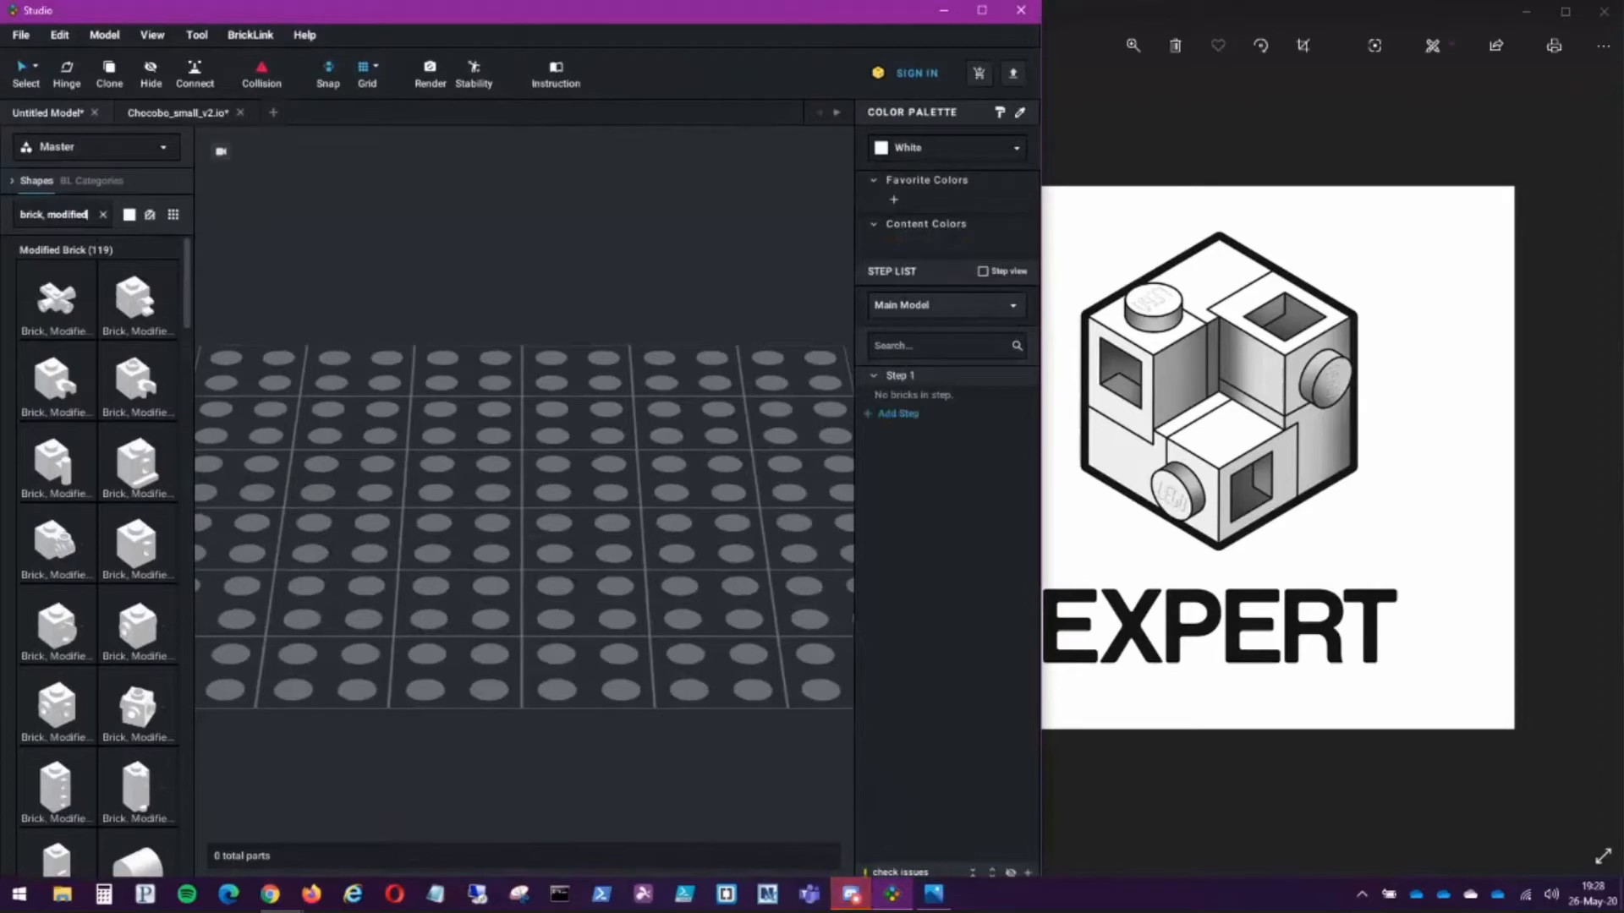
# Step: Clear the parts search to look over the full brick list, and filter the library by "brick, modified" again
pyautogui.hotkey('ctrl', 'a')
pyautogui.press('BackSpace')
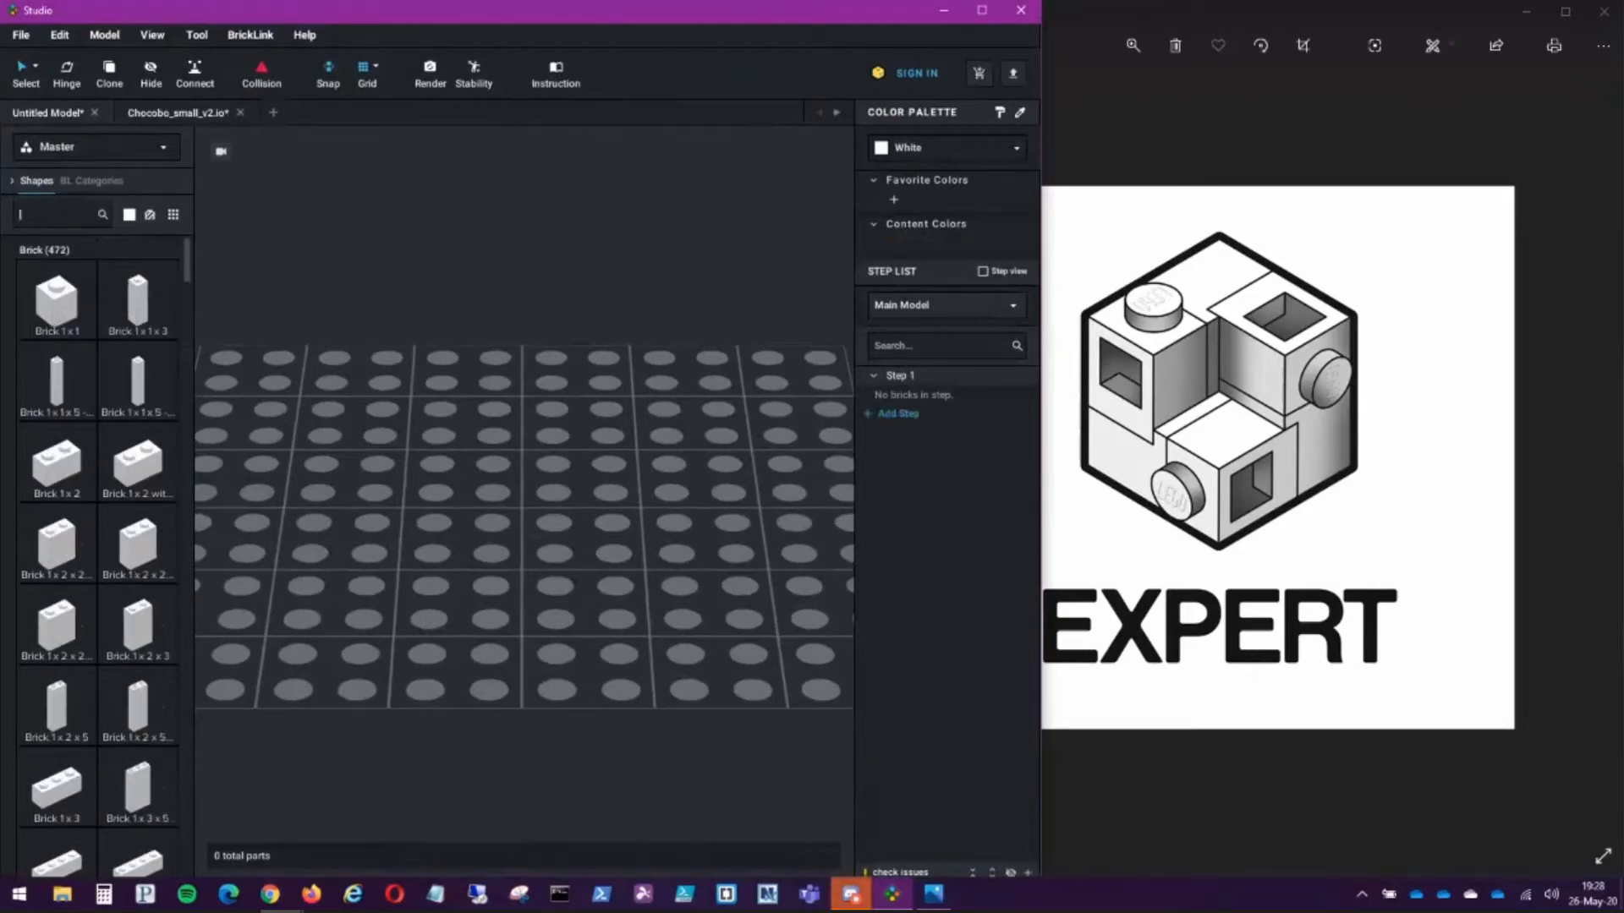
pyautogui.scroll(-8, 96, 549)
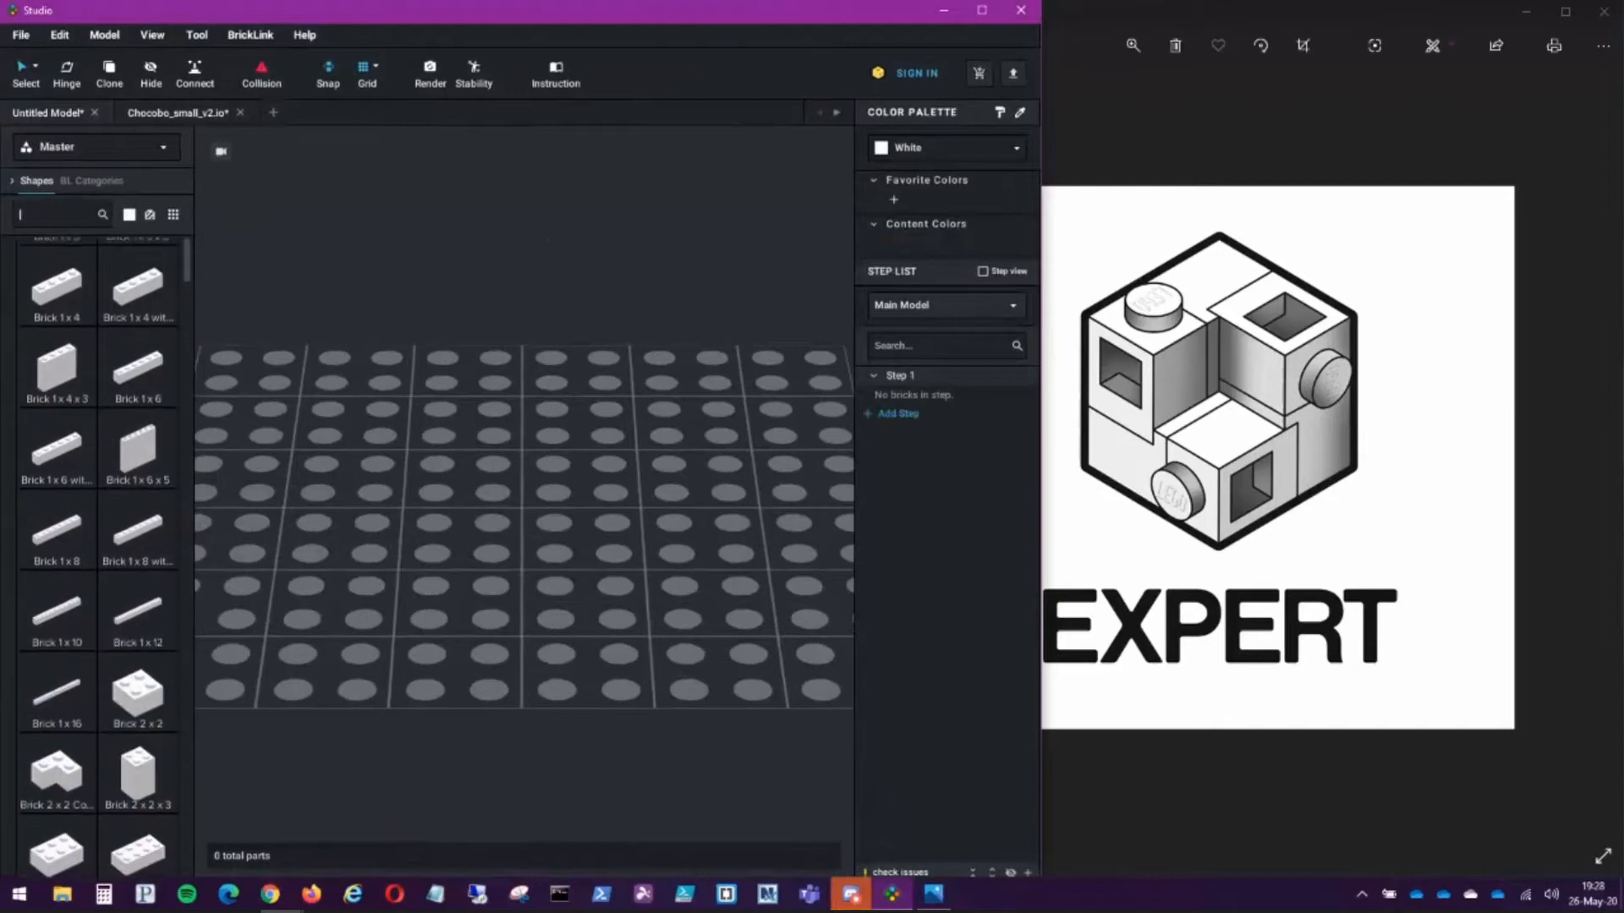
pyautogui.scroll(6, 96, 549)
pyautogui.write('brick, modified')
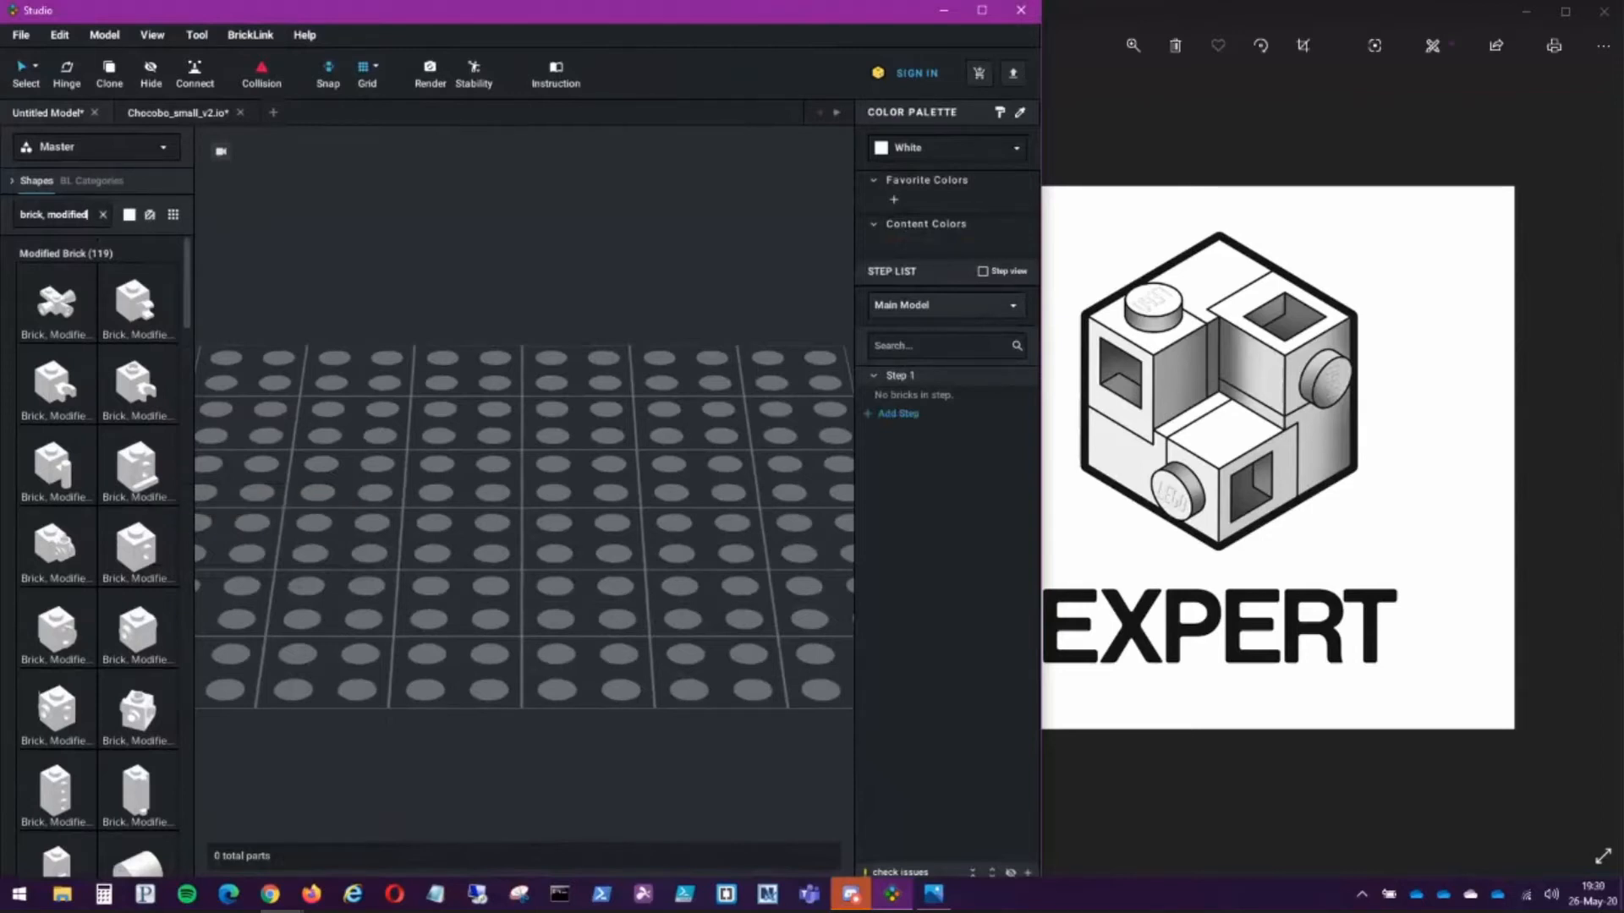
pyautogui.scroll(3, 524, 541)
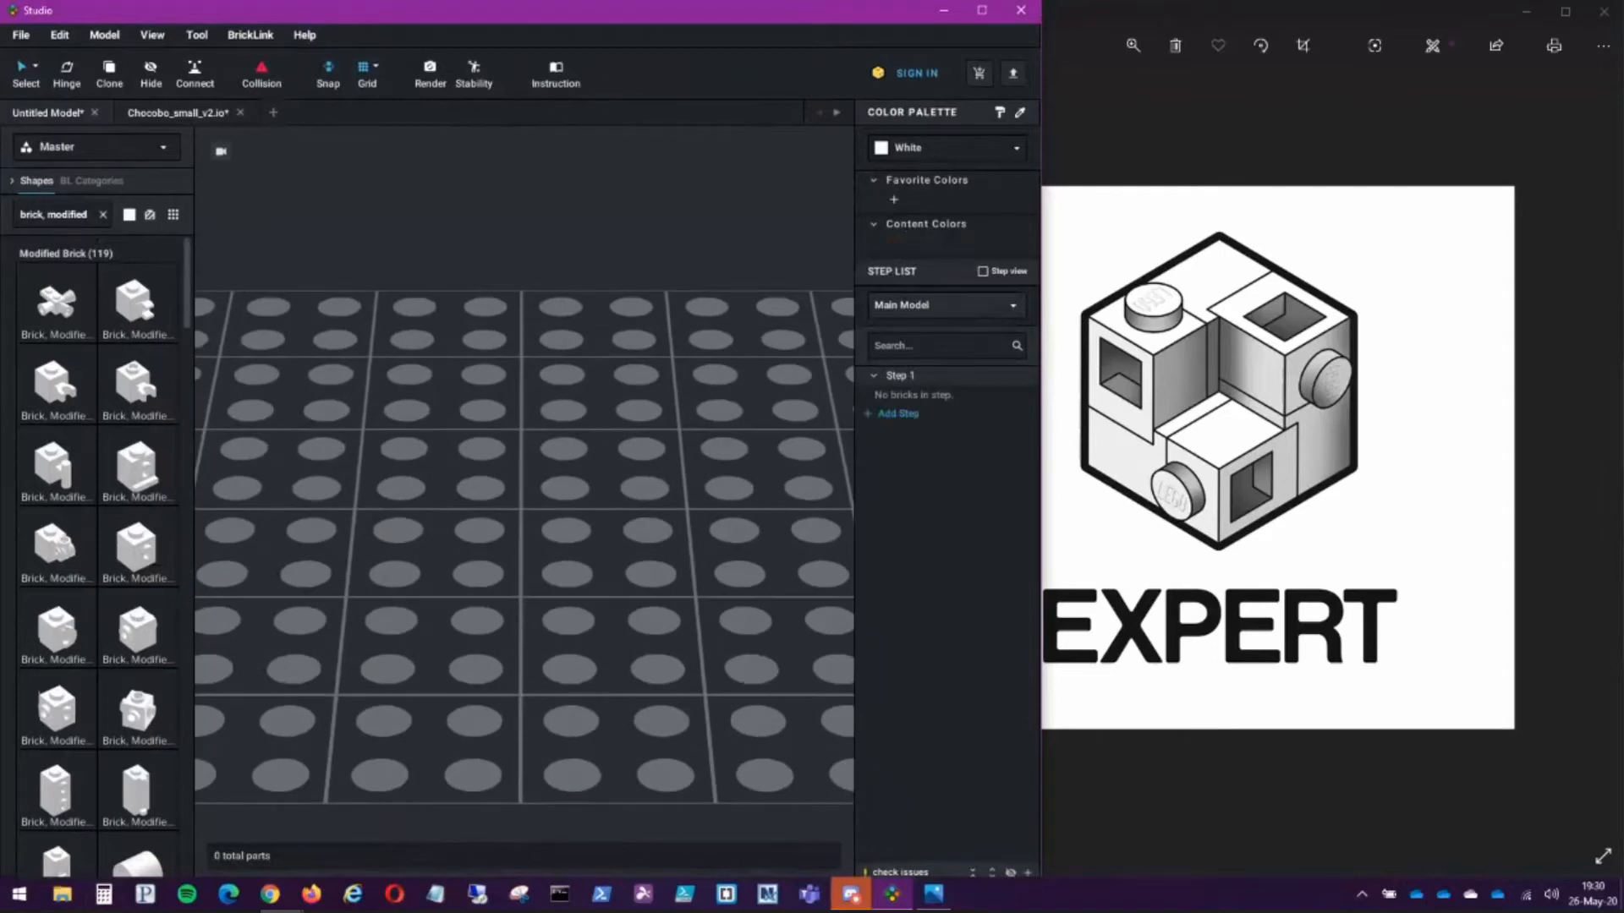
# Step: Place several white modified 1 x 1 headlight bricks on the base grid and delete them all
pyautogui.click(137, 465)
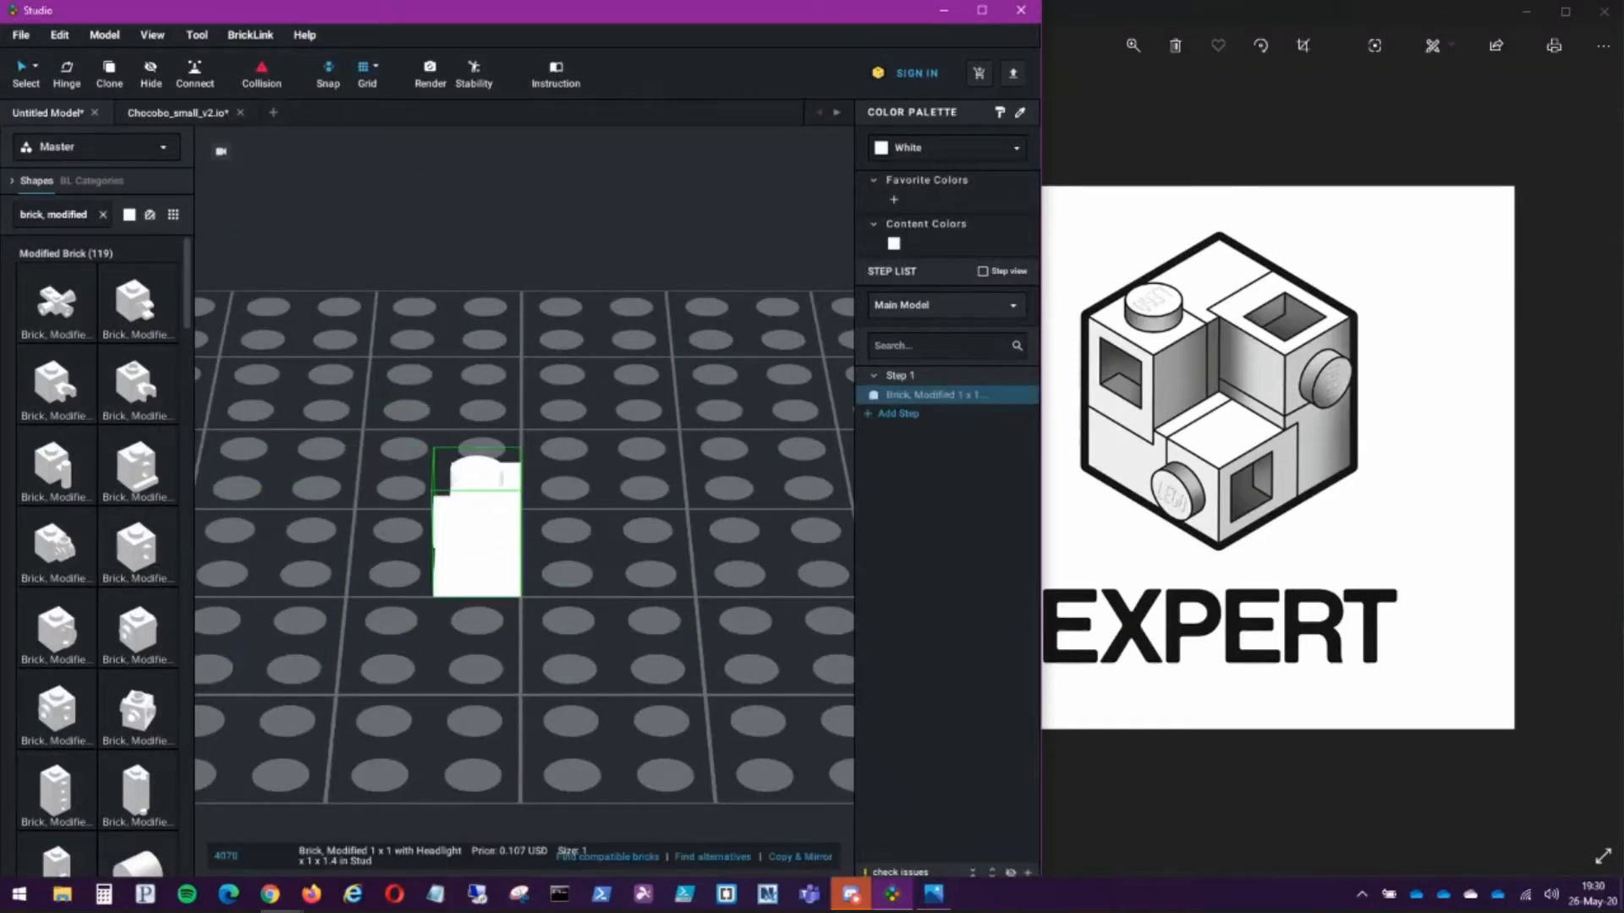
pyautogui.click(476, 525)
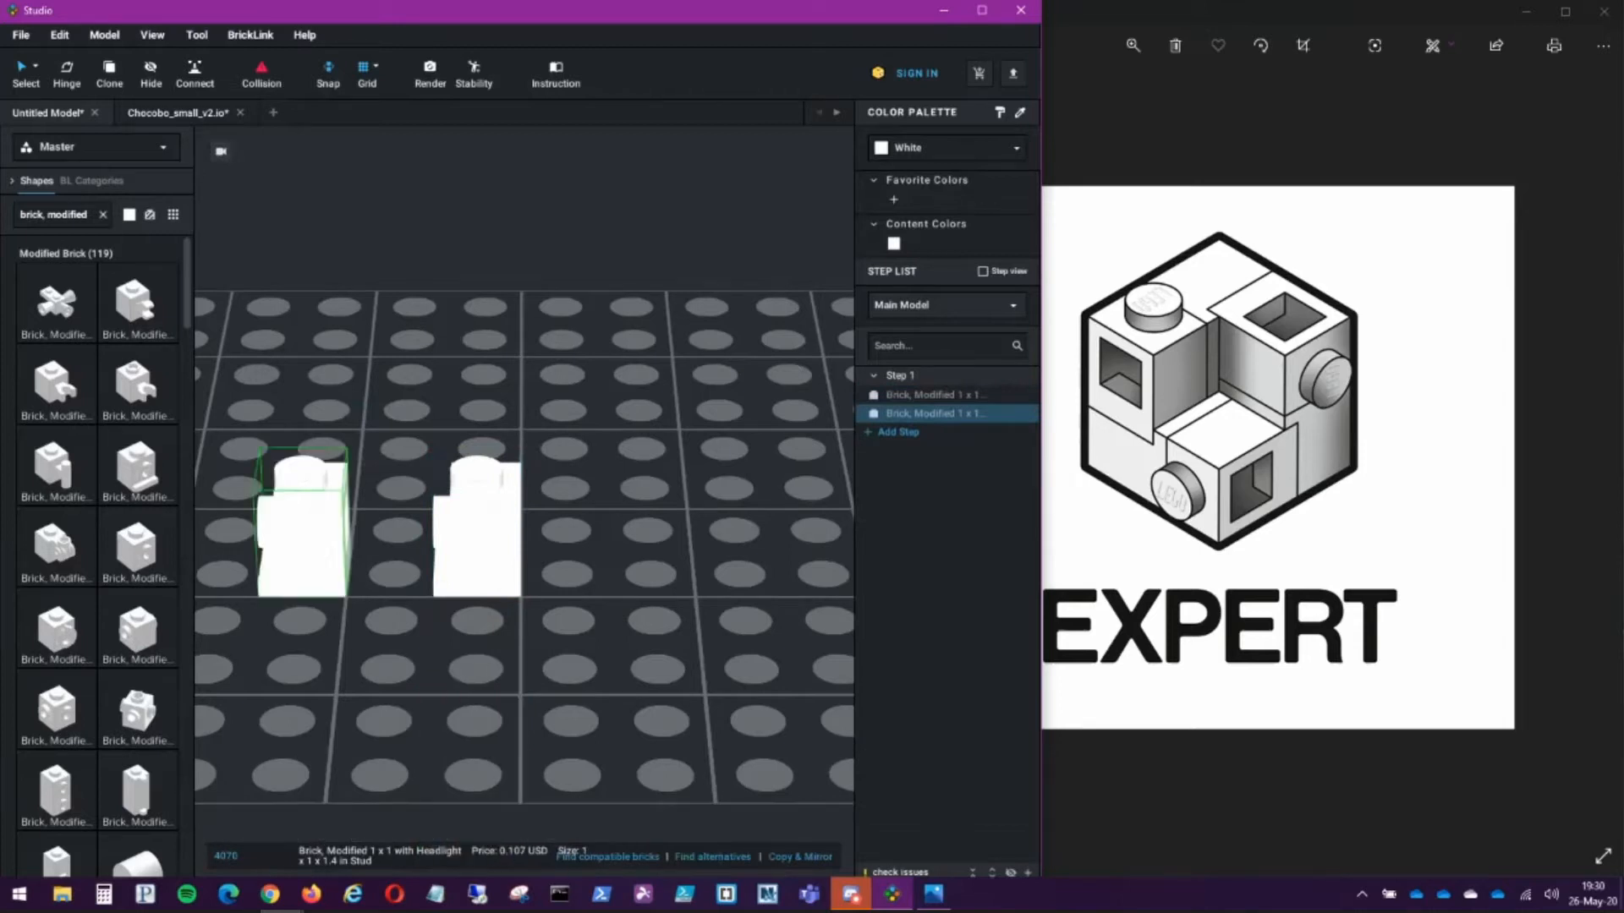
pyautogui.click(648, 487)
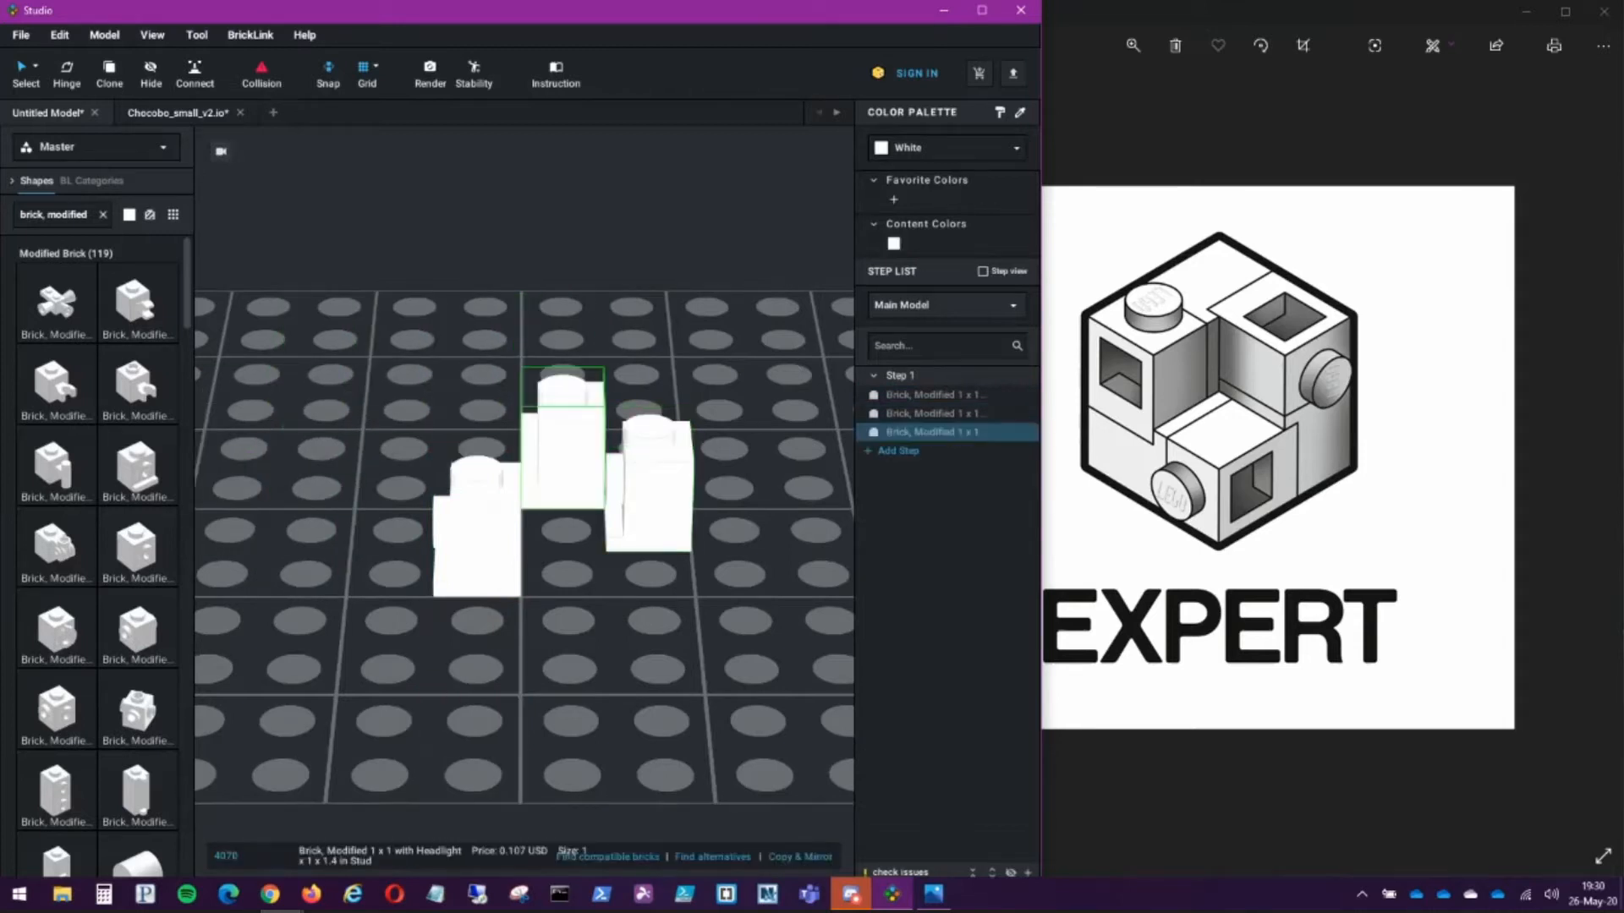
pyautogui.click(328, 334)
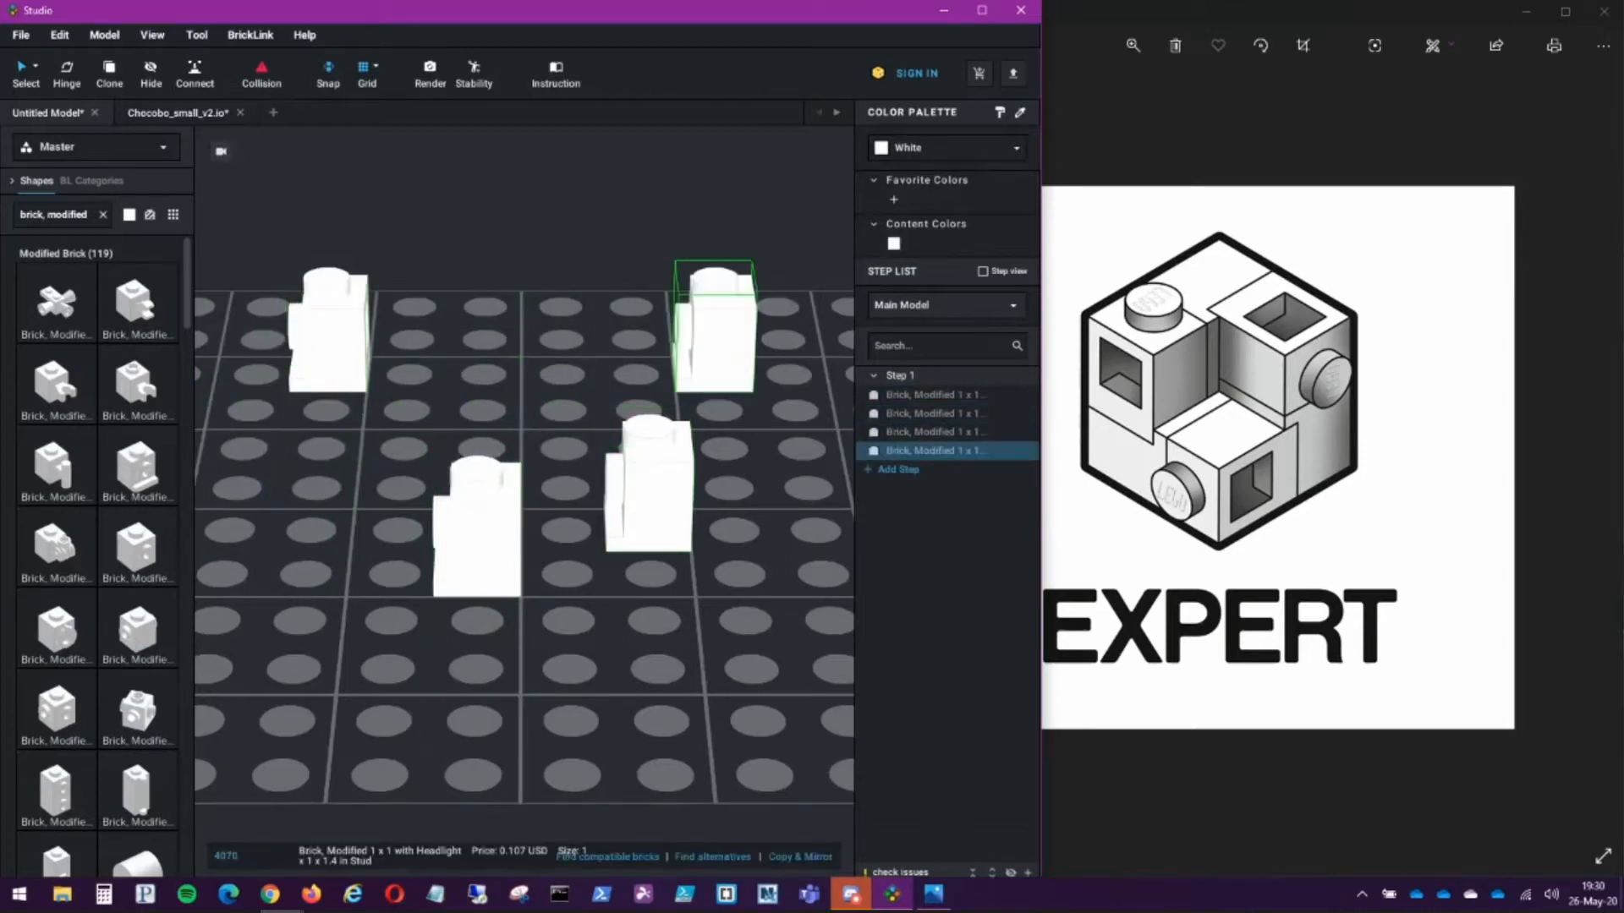
pyautogui.click(561, 368)
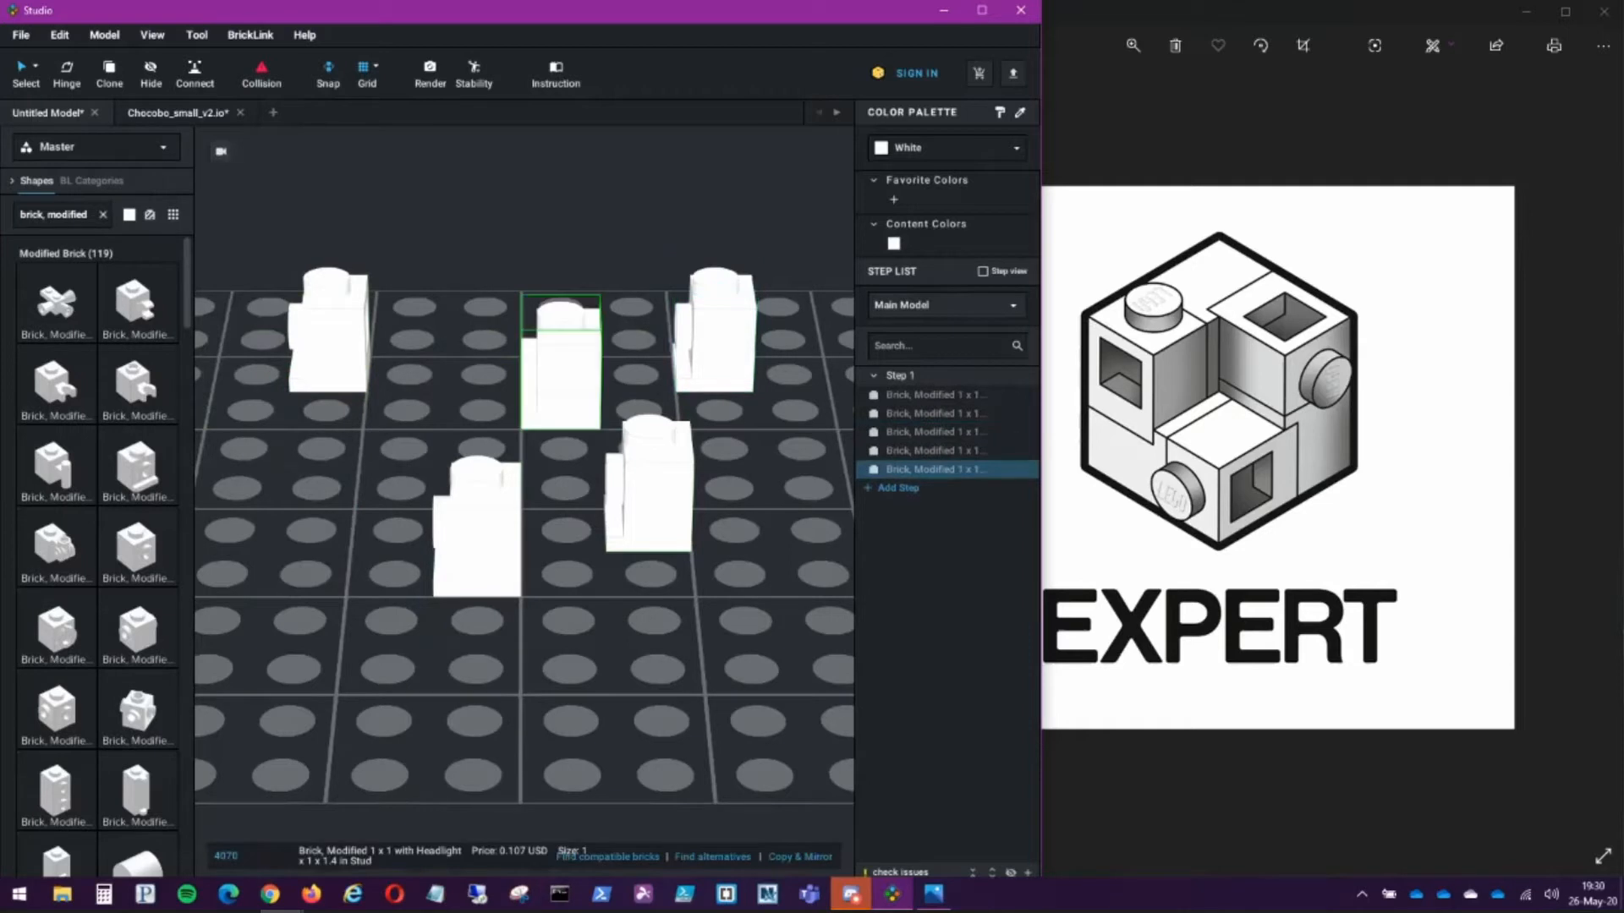
pyautogui.press('Delete')
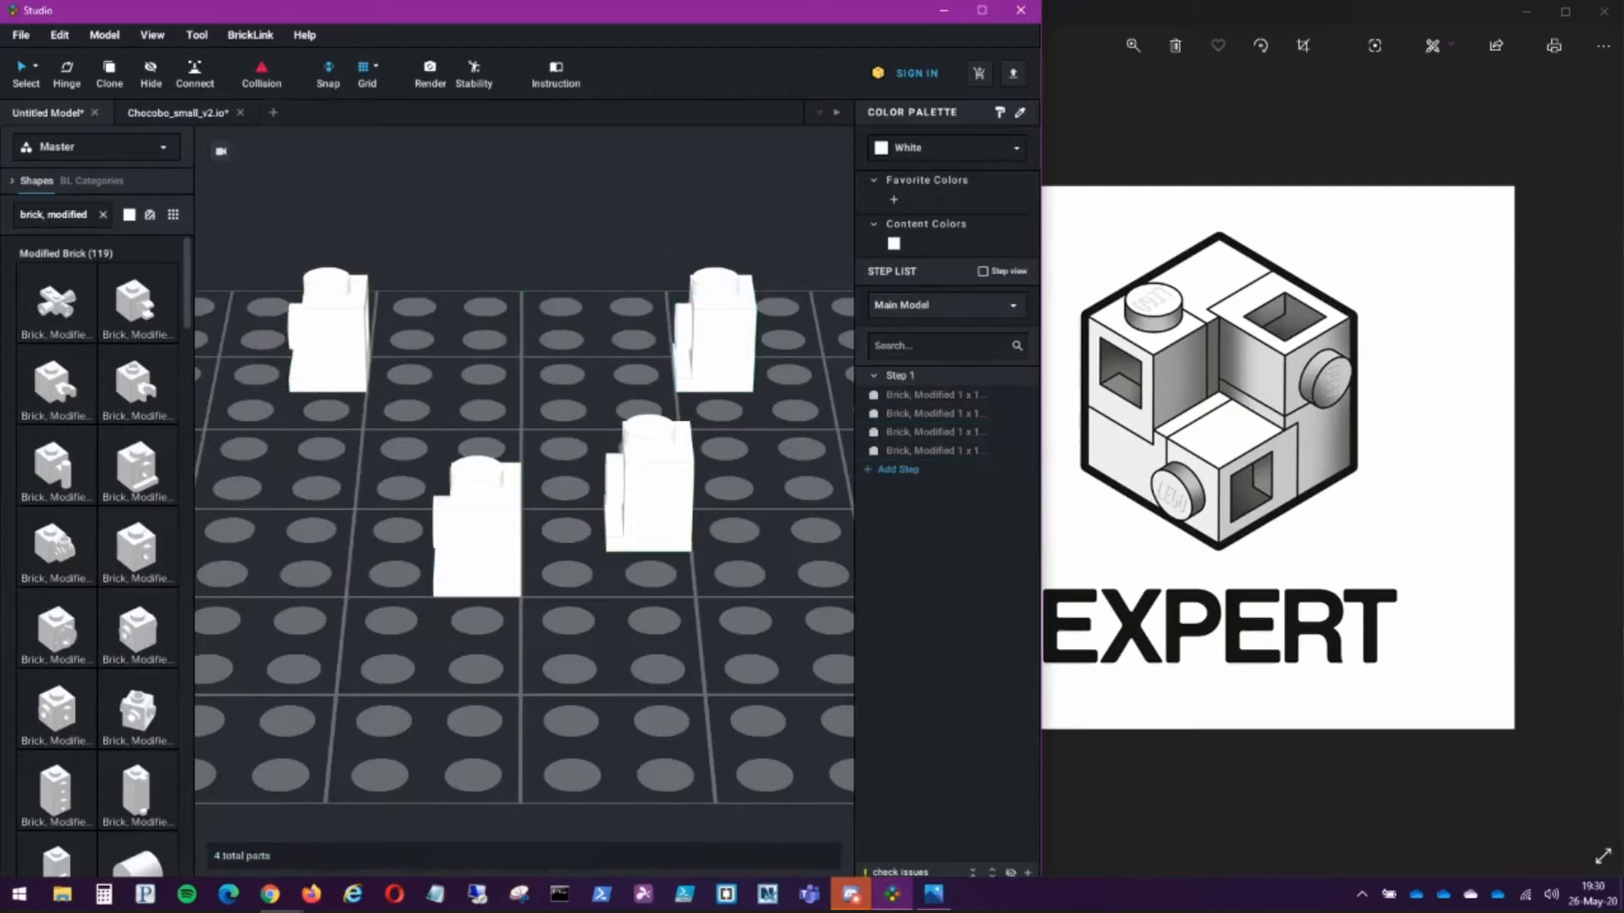
pyautogui.click(137, 464)
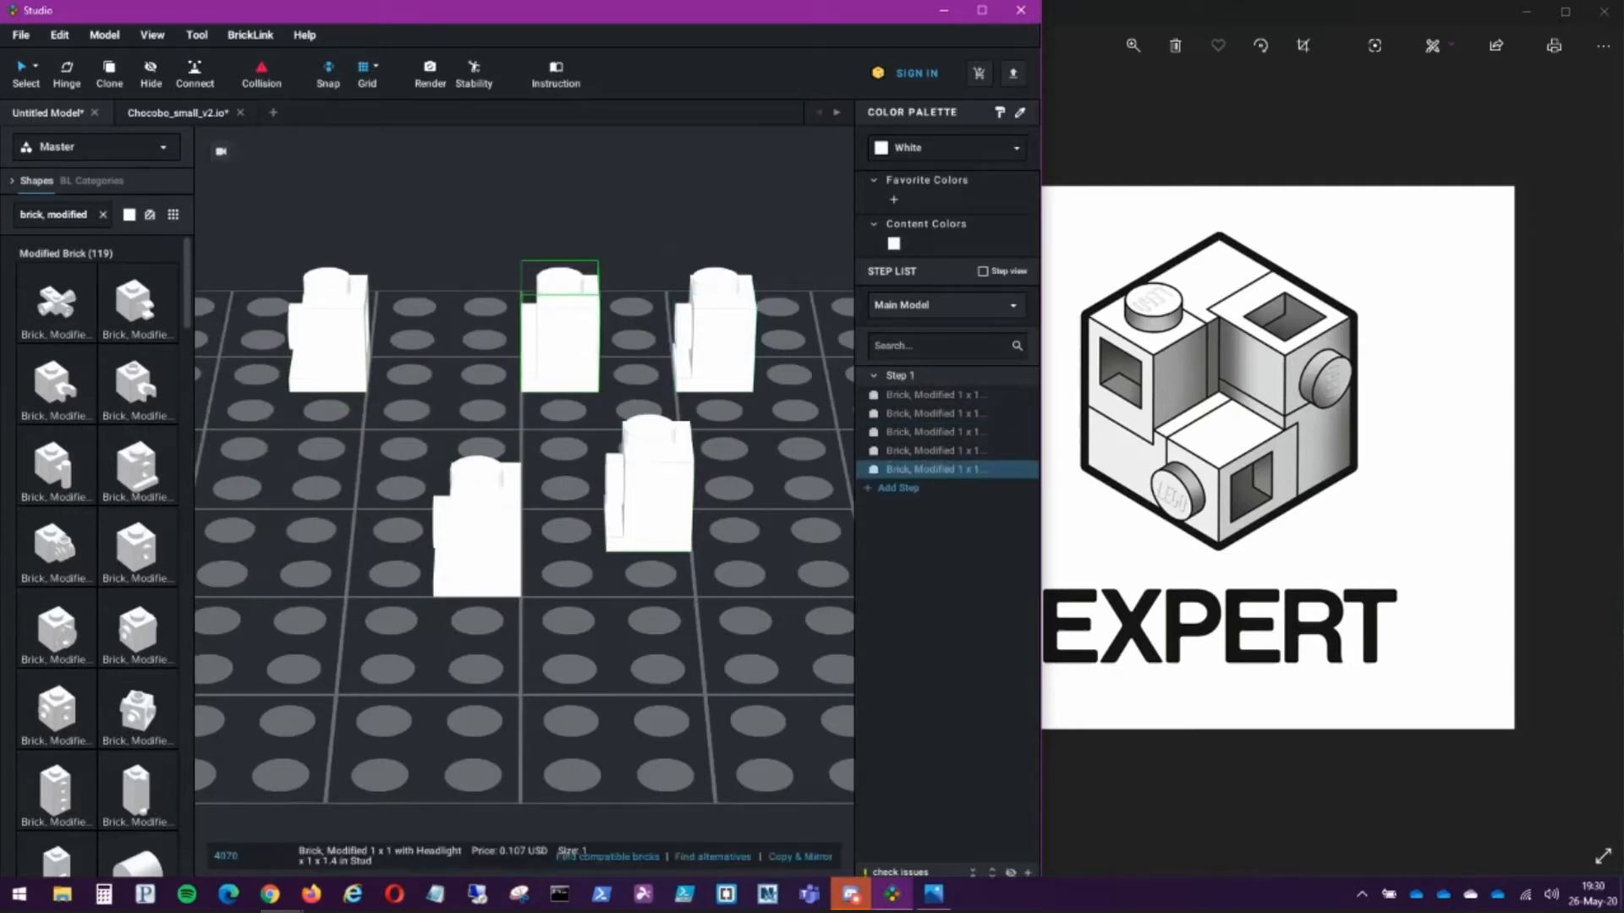
pyautogui.press('Delete')
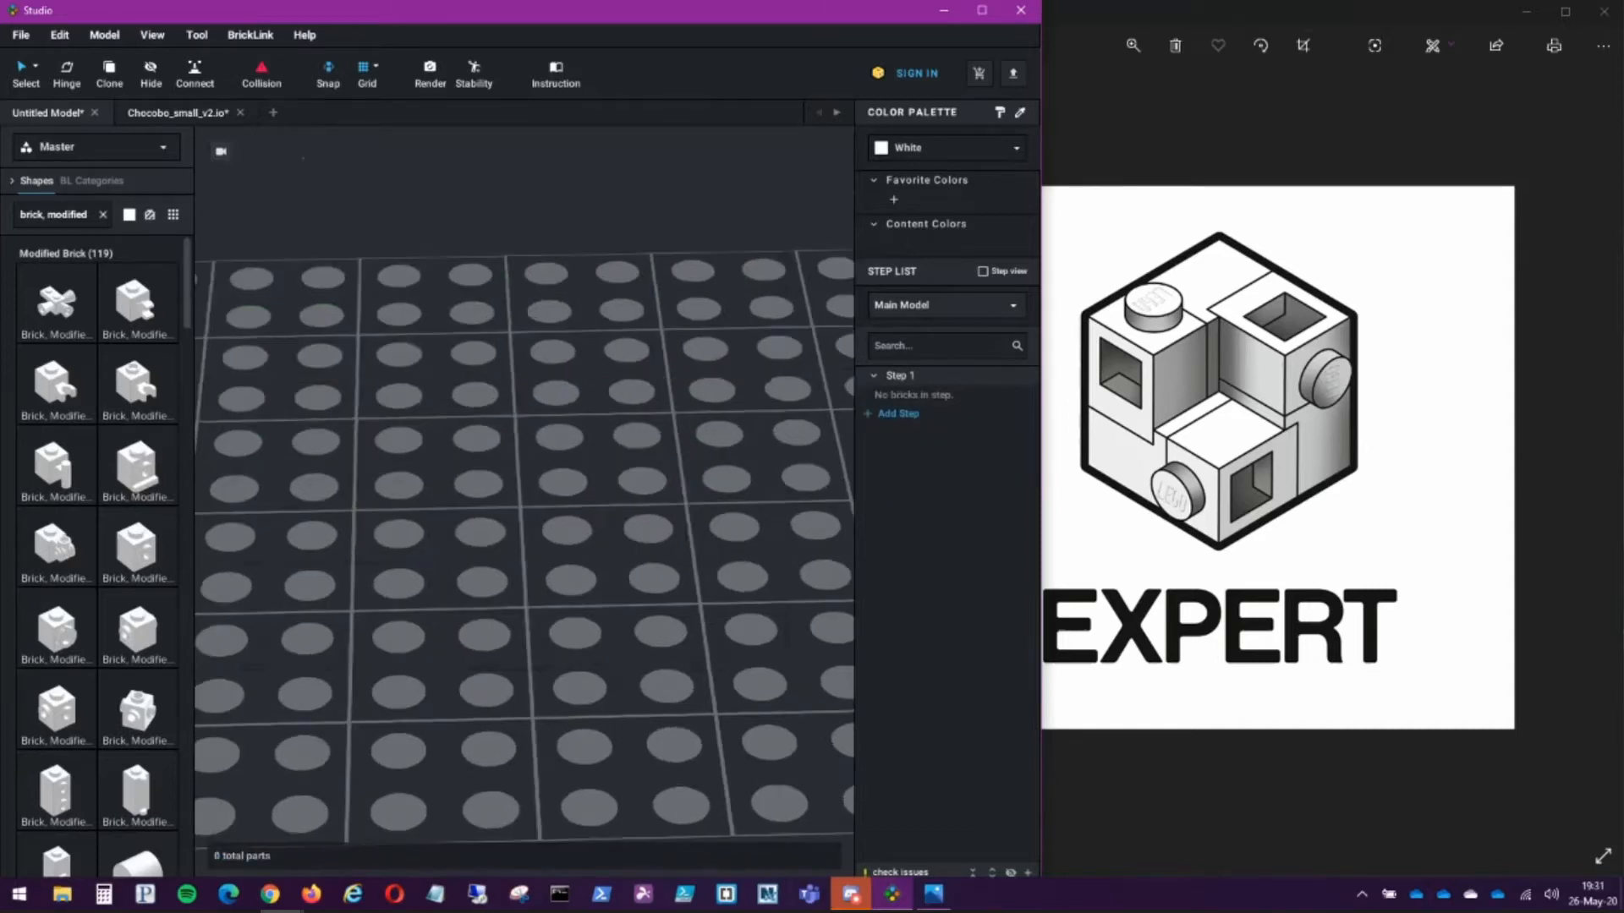
# Step: Place one modified 1 x 1 headlight brick on the empty base grid and recolour it purple
pyautogui.click(137, 463)
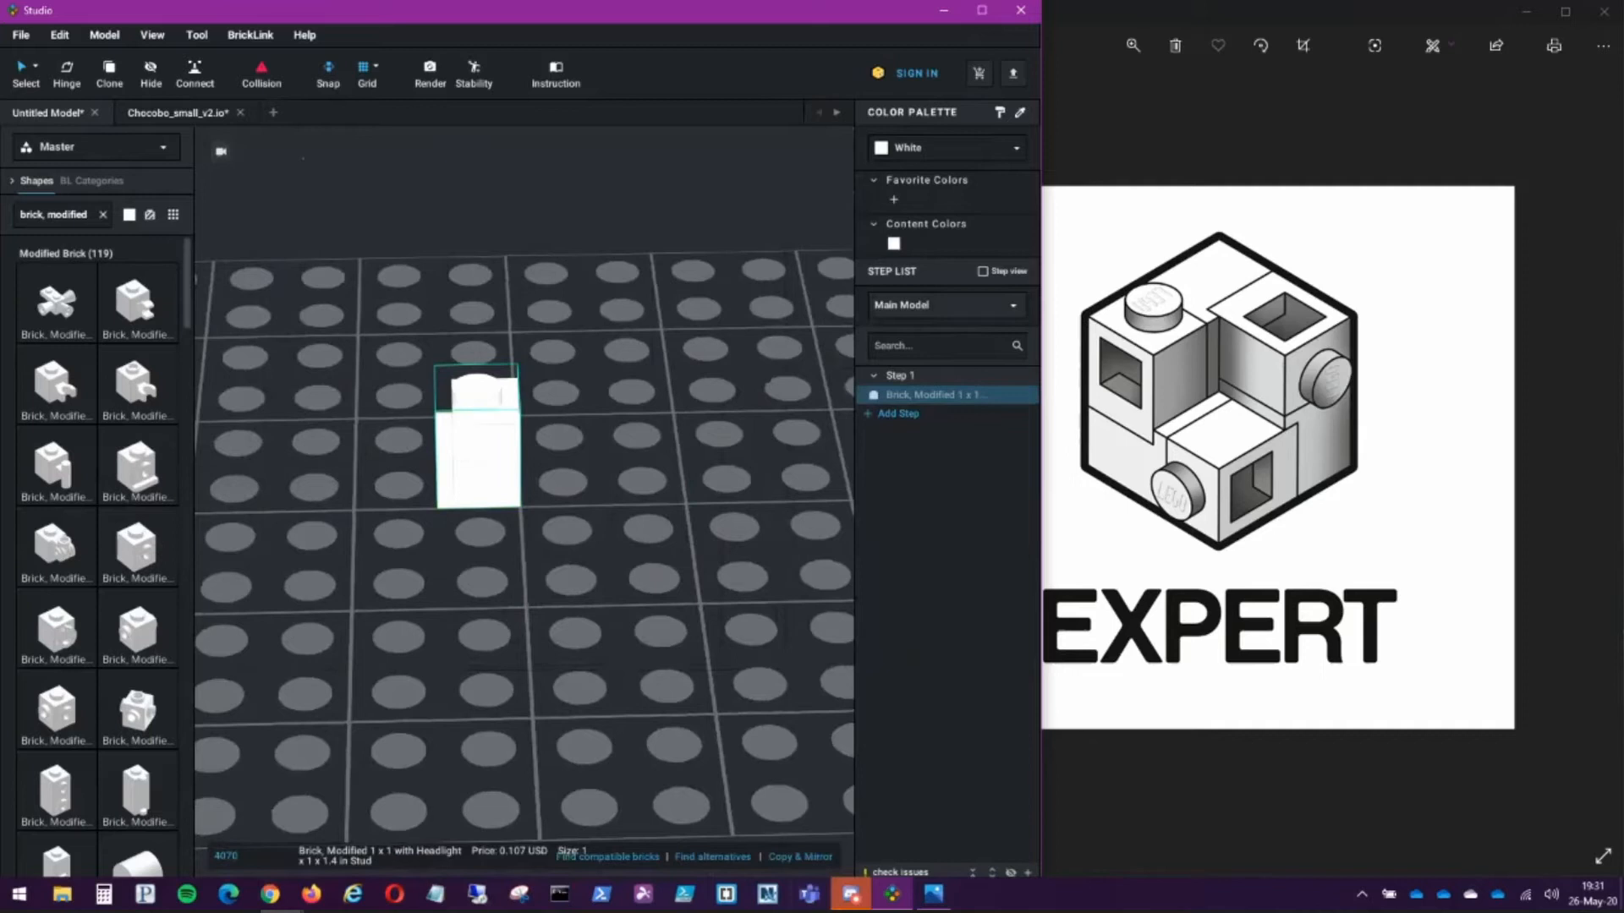
pyautogui.moveTo(393, 423); pyautogui.dragTo(492, 424, button='right')
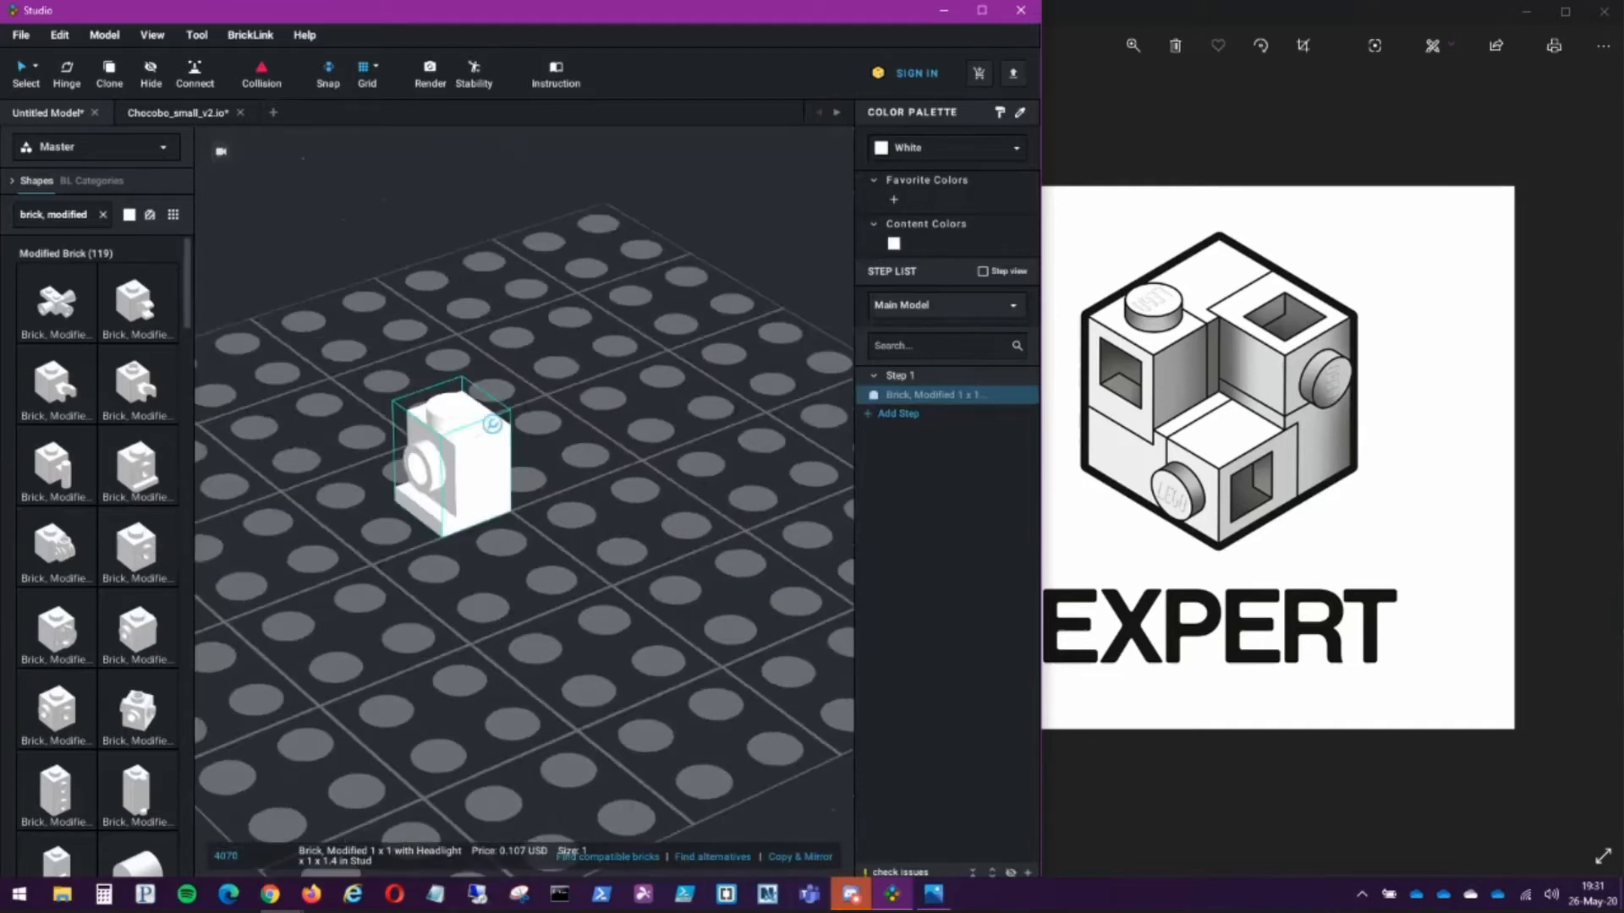
pyautogui.press('c')
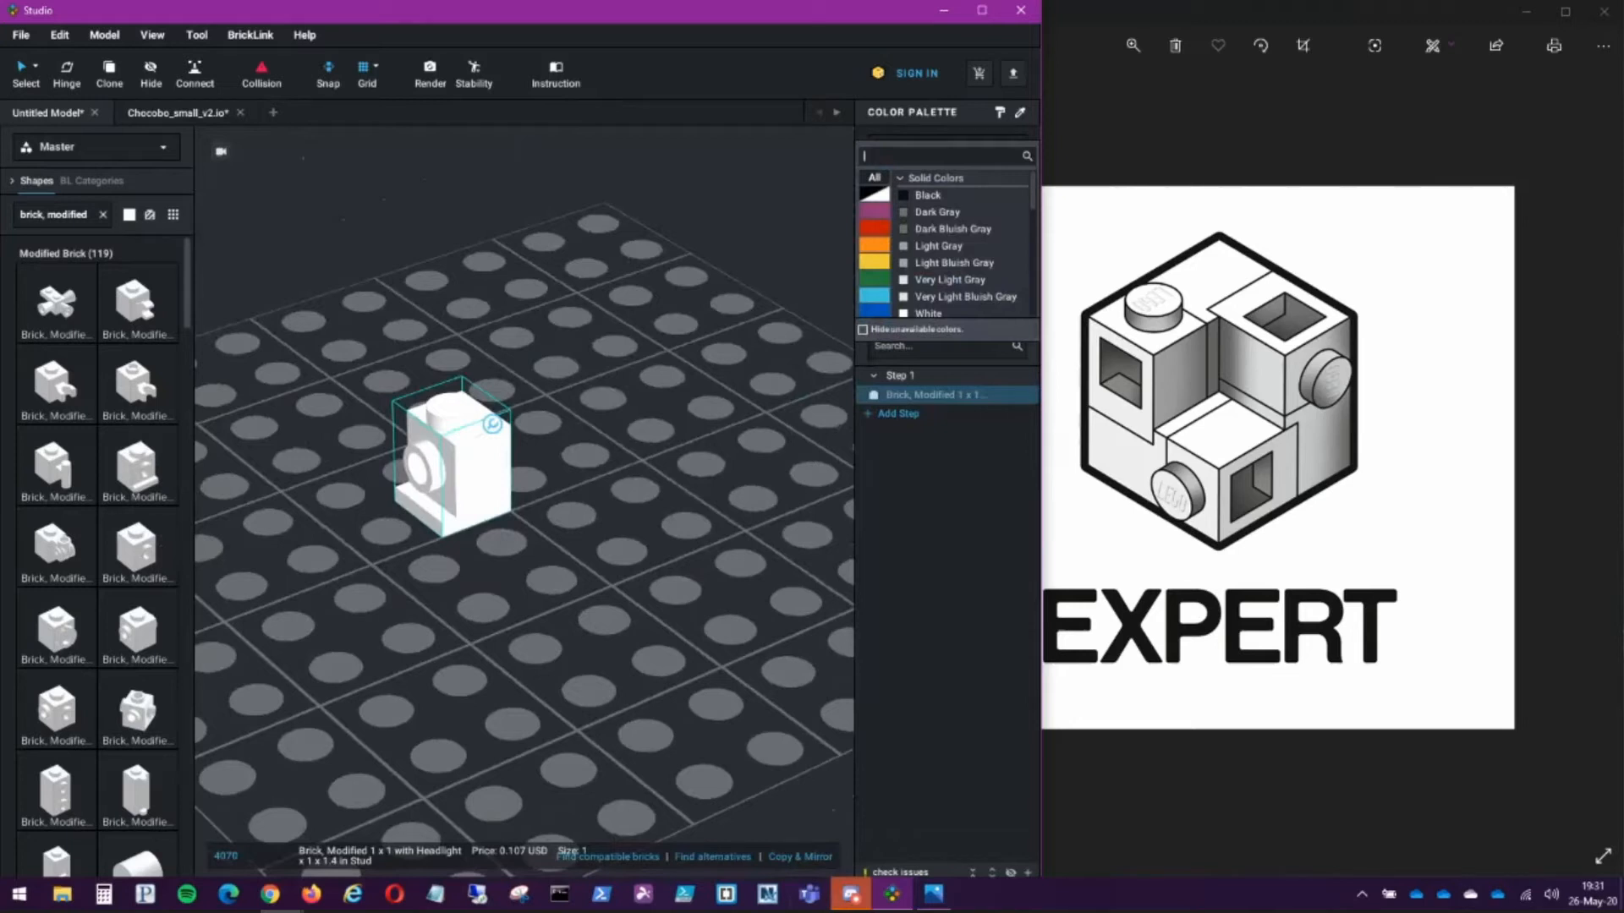
pyautogui.click(875, 212)
pyautogui.click(930, 212)
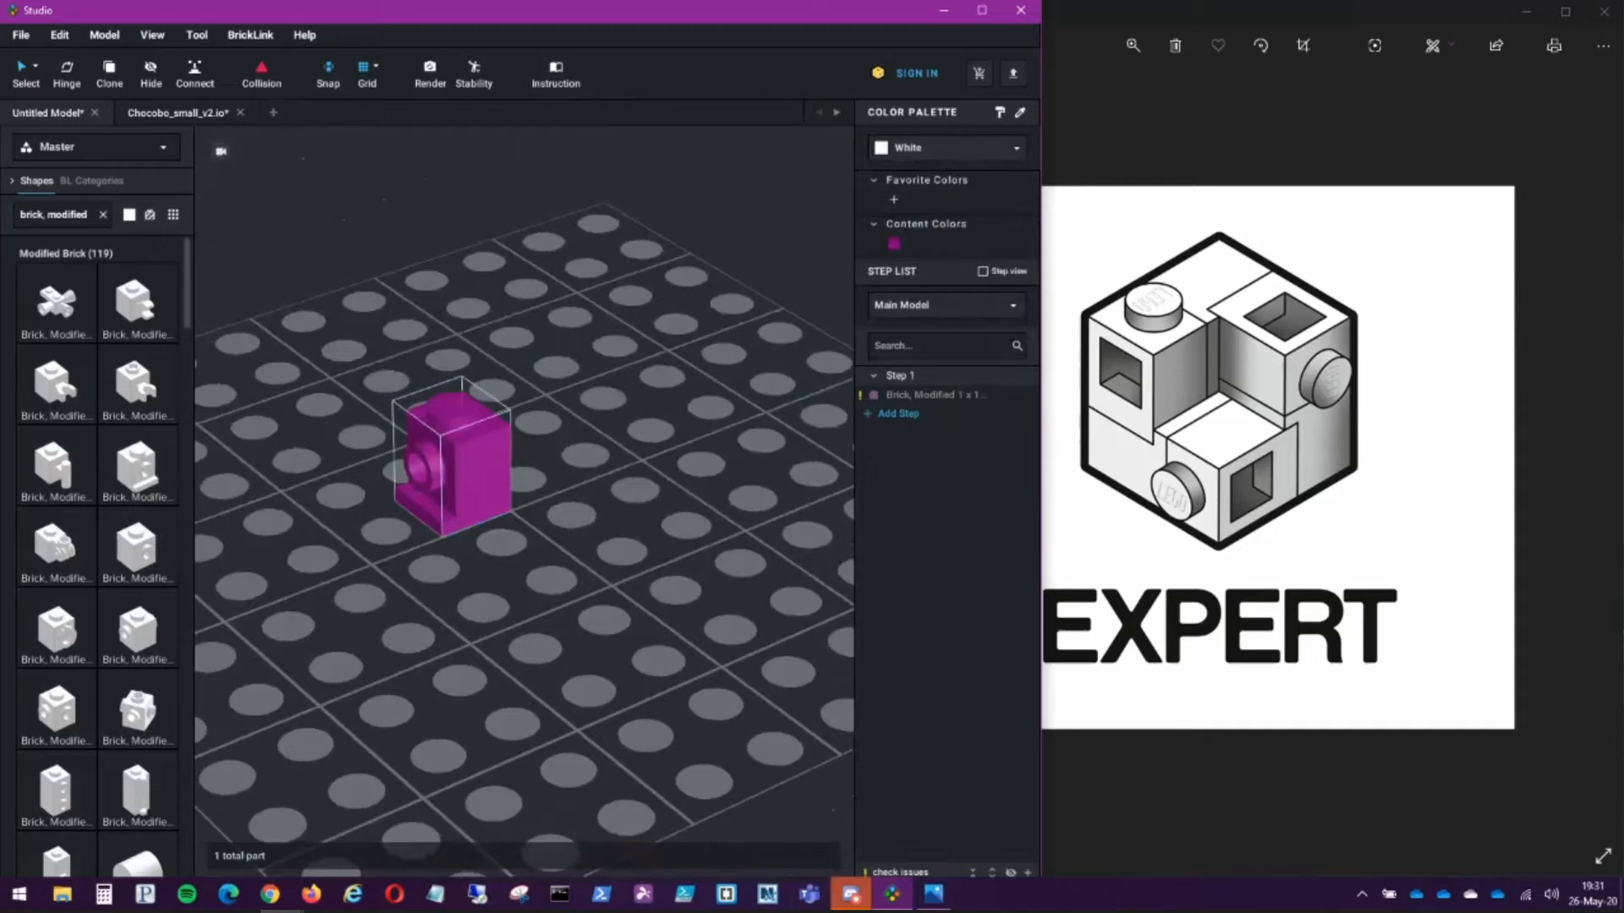
# Step: Copy the purple headlight brick and paste five duplicates onto the base grid
pyautogui.click(493, 422)
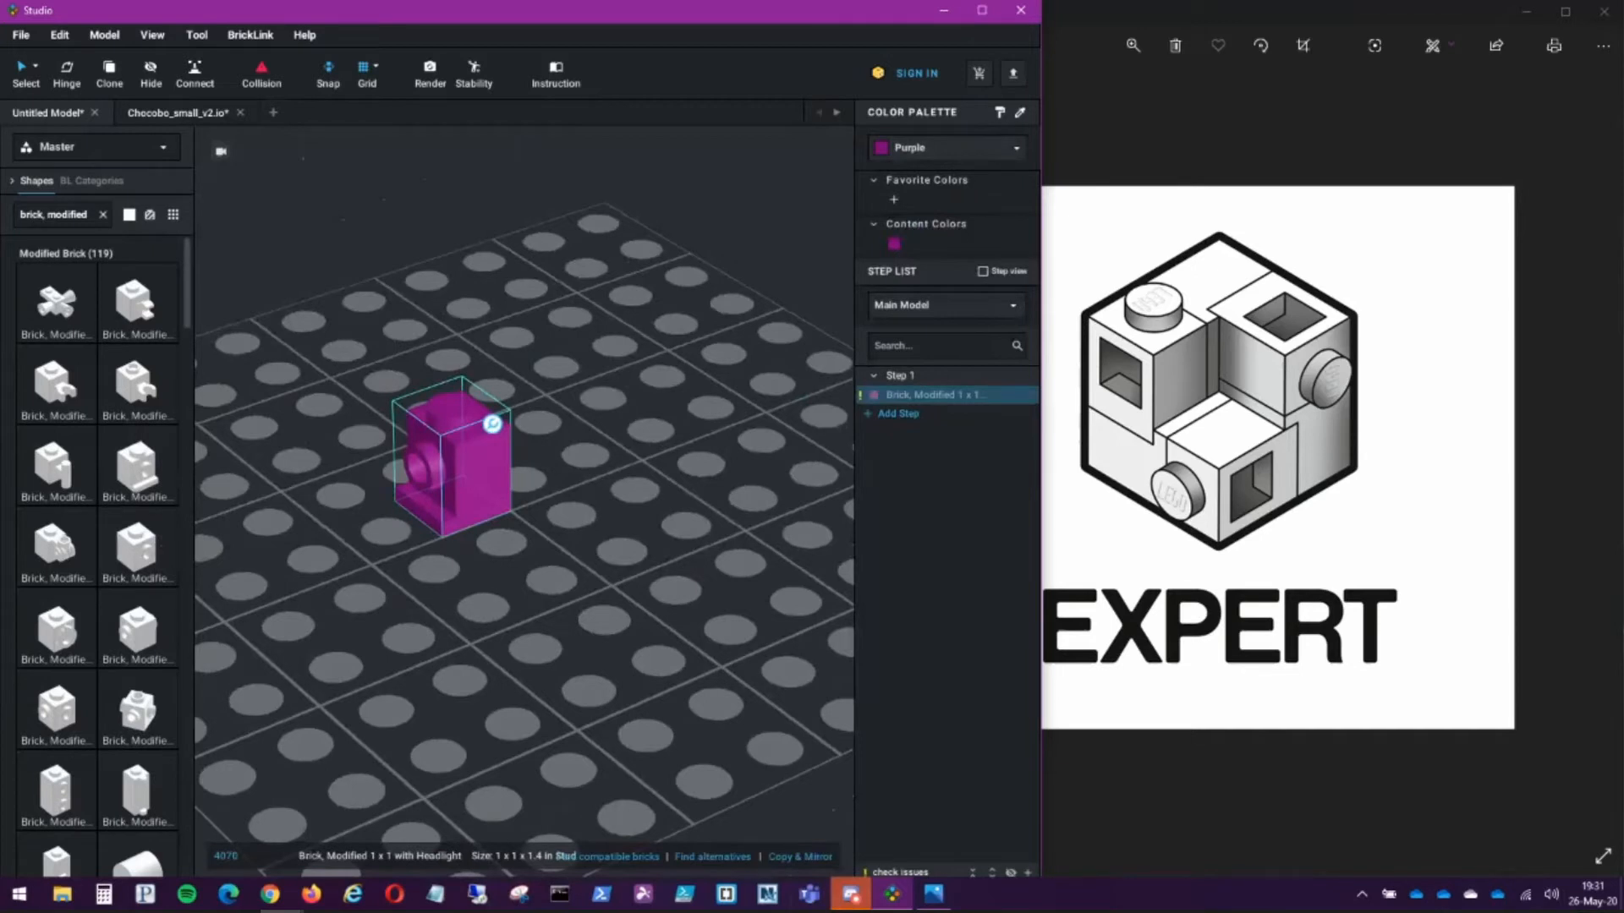
pyautogui.hotkey('ctrl', 'v')
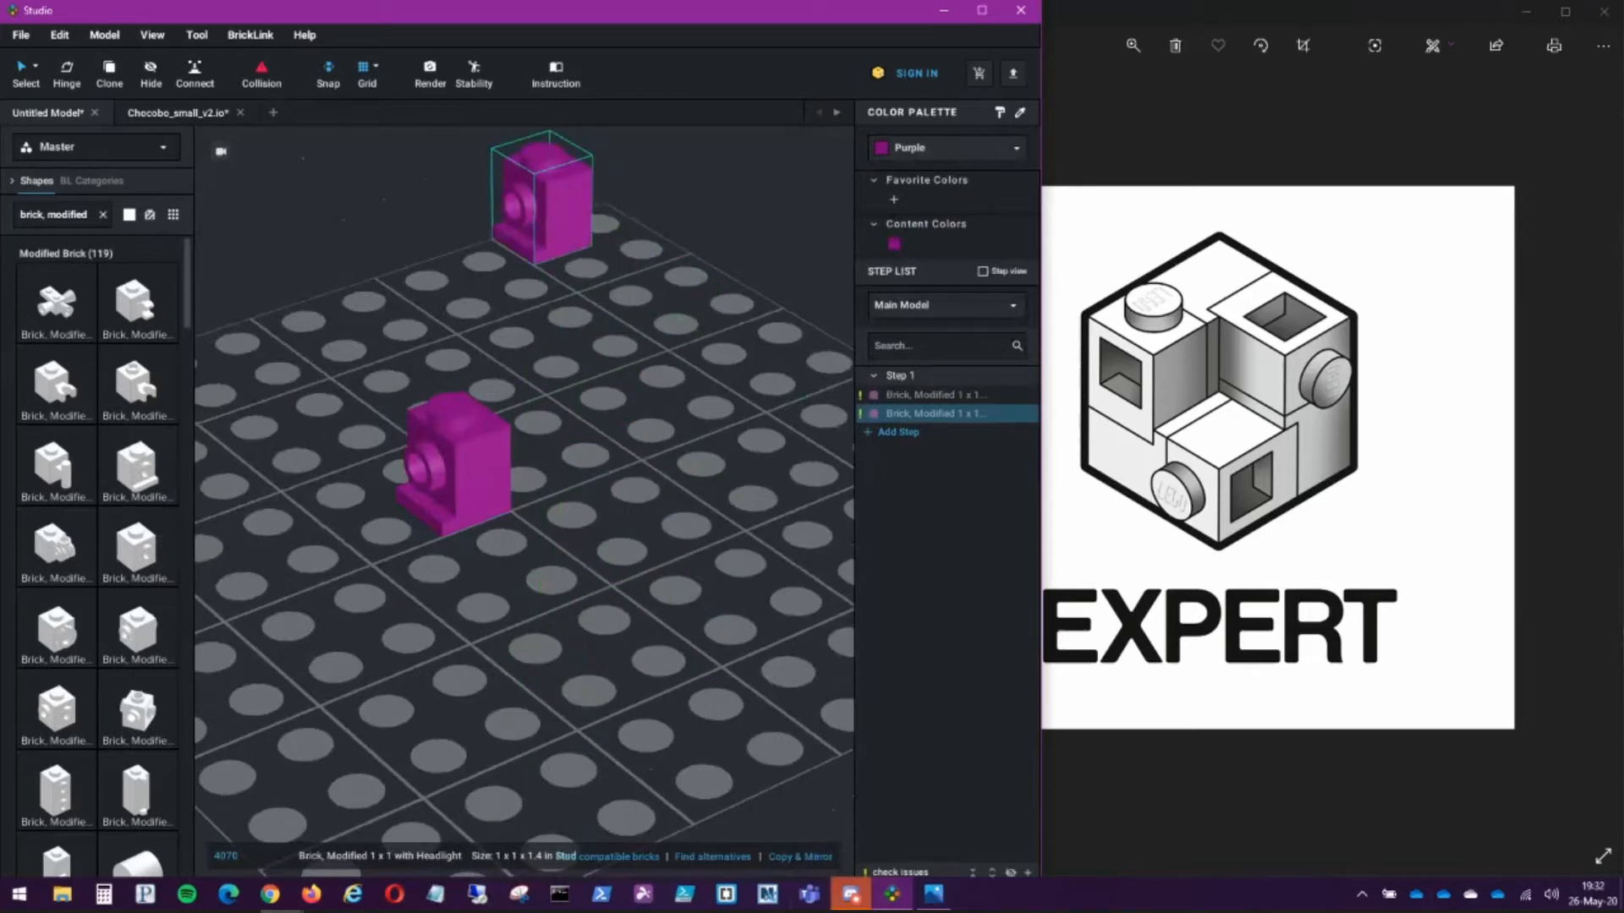
pyautogui.hotkey('ctrl', 'v')
pyautogui.hotkey('ctrl', 'v')
pyautogui.hotkey('ctrl', 'v')
pyautogui.hotkey('ctrl', 'v')
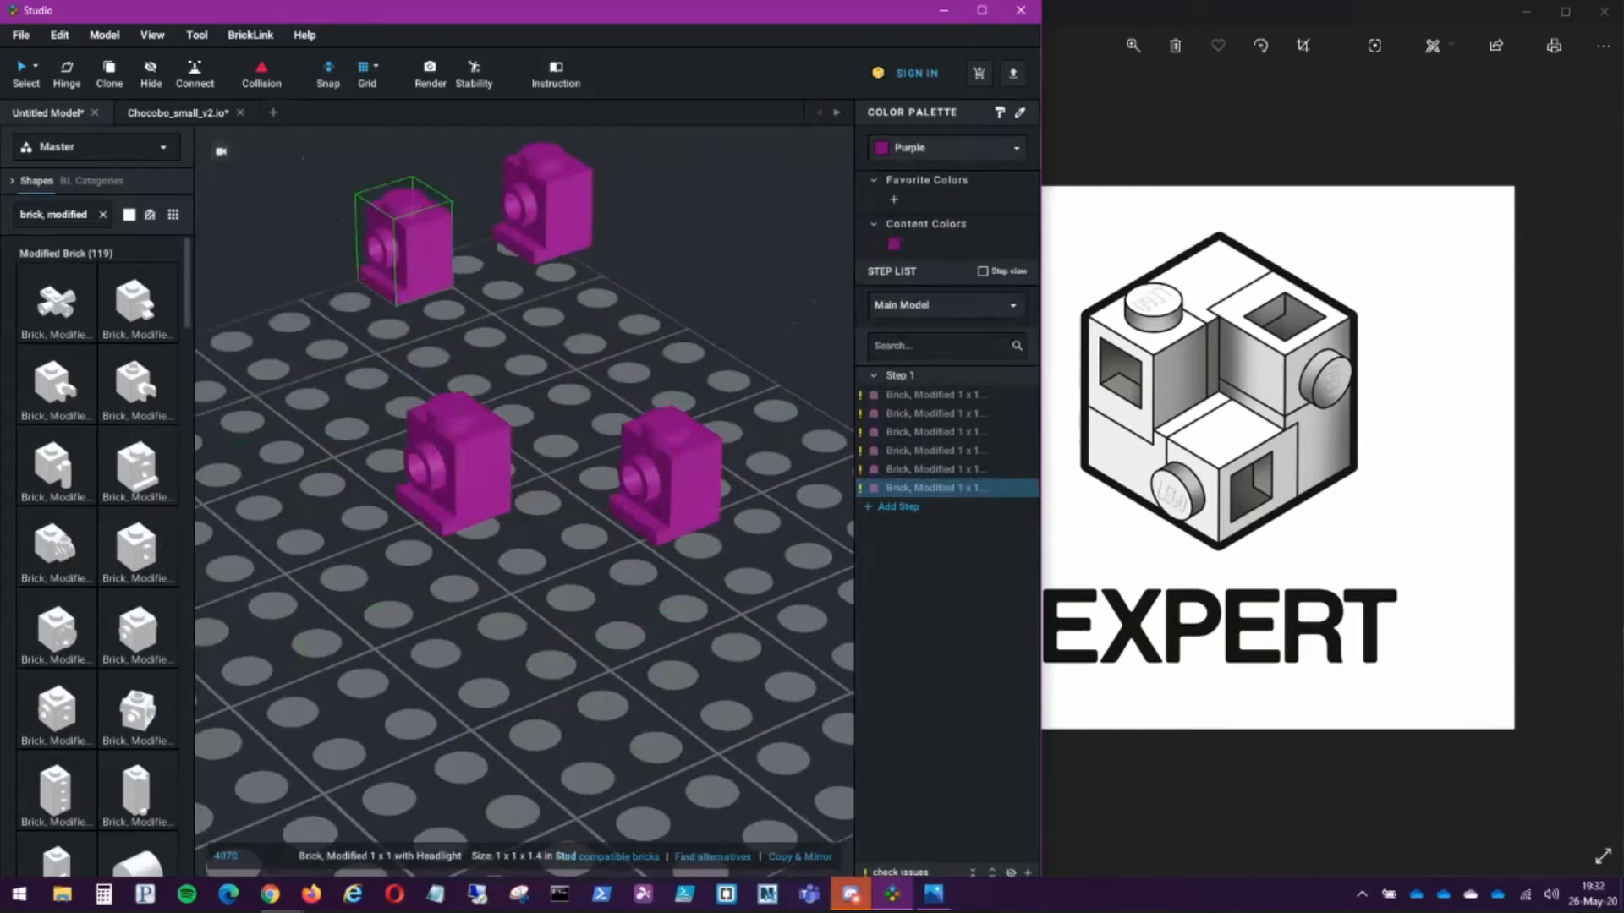
pyautogui.click(329, 201)
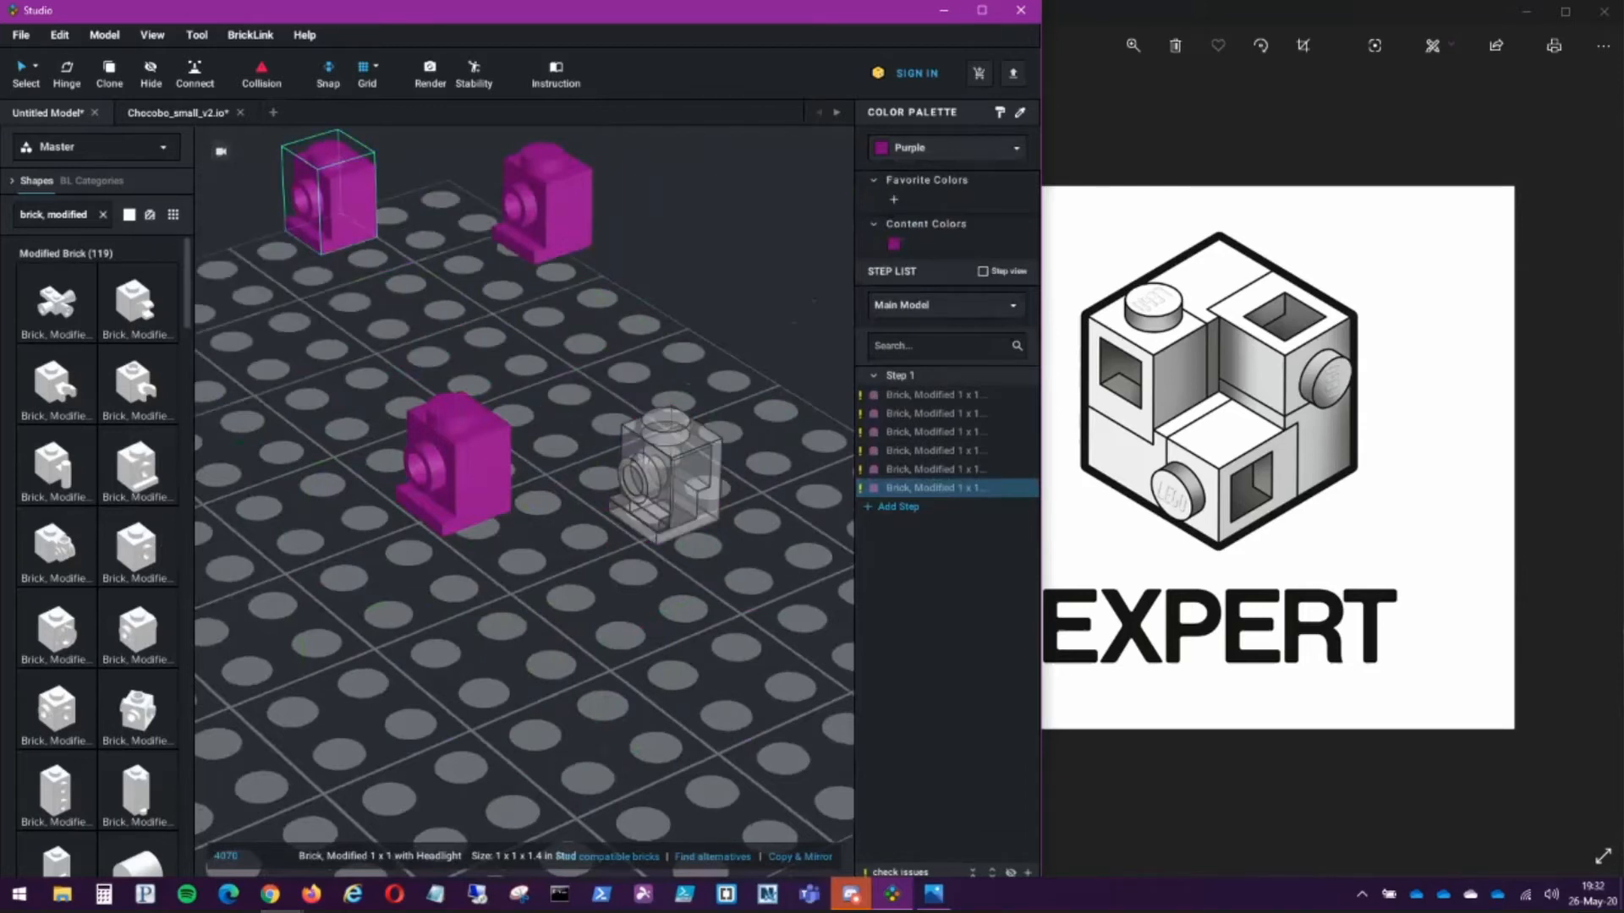
# Step: Move the purple headlight bricks to separate spots on the base grid, with one standing apart from the other five
pyautogui.click(541, 207)
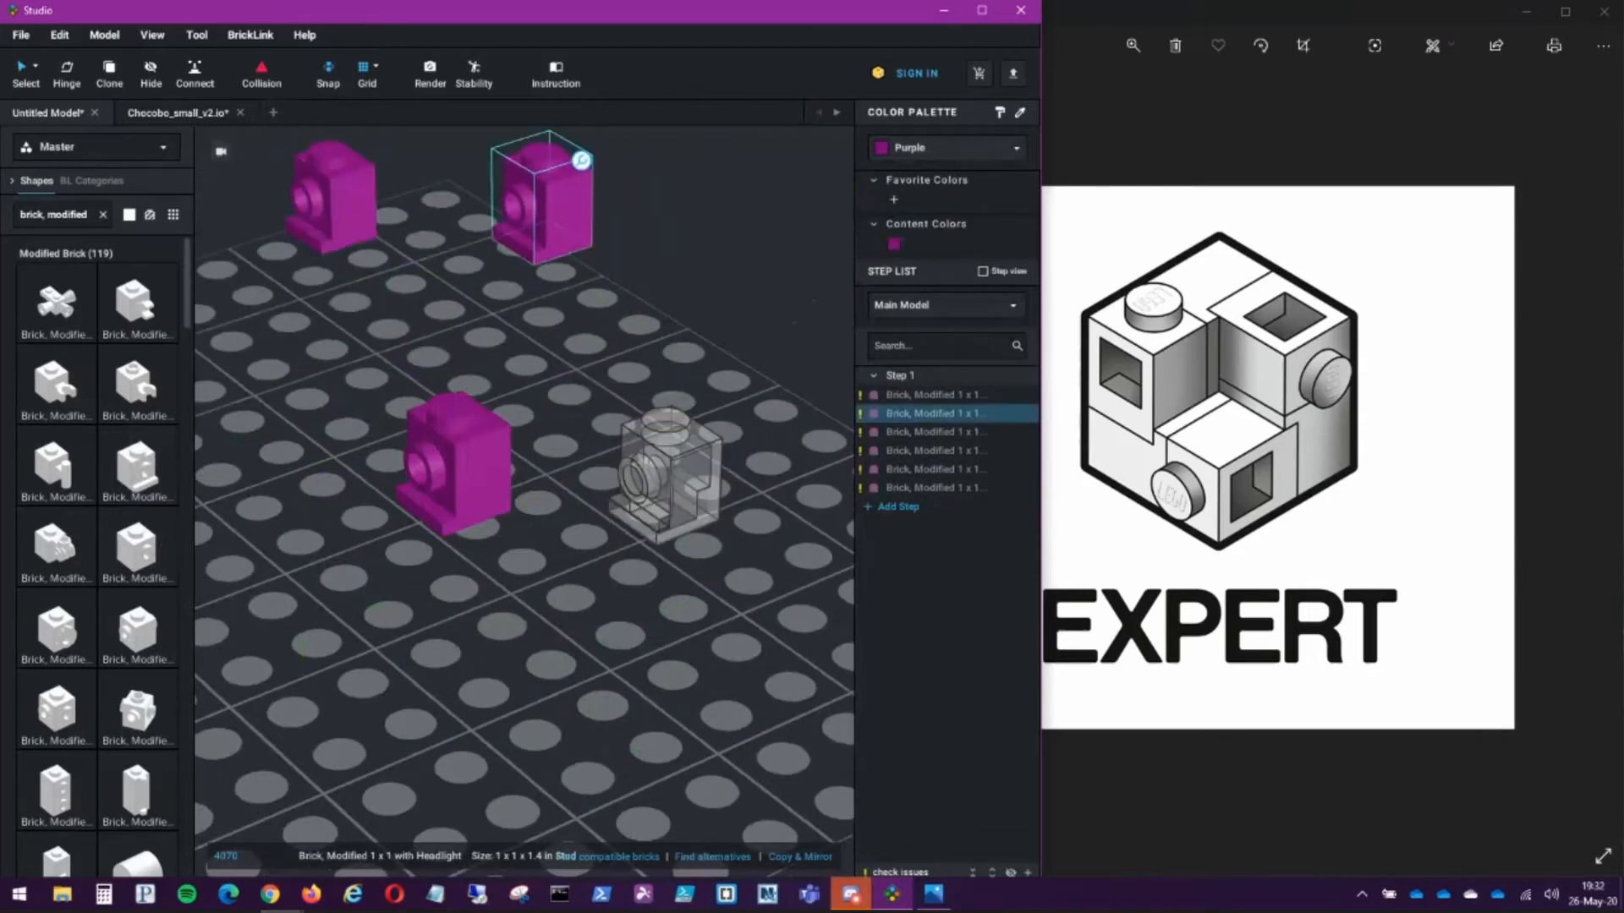
pyautogui.moveTo(541, 208); pyautogui.dragTo(653, 237)
pyautogui.moveTo(575, 524); pyautogui.dragTo(610, 445, button='right')
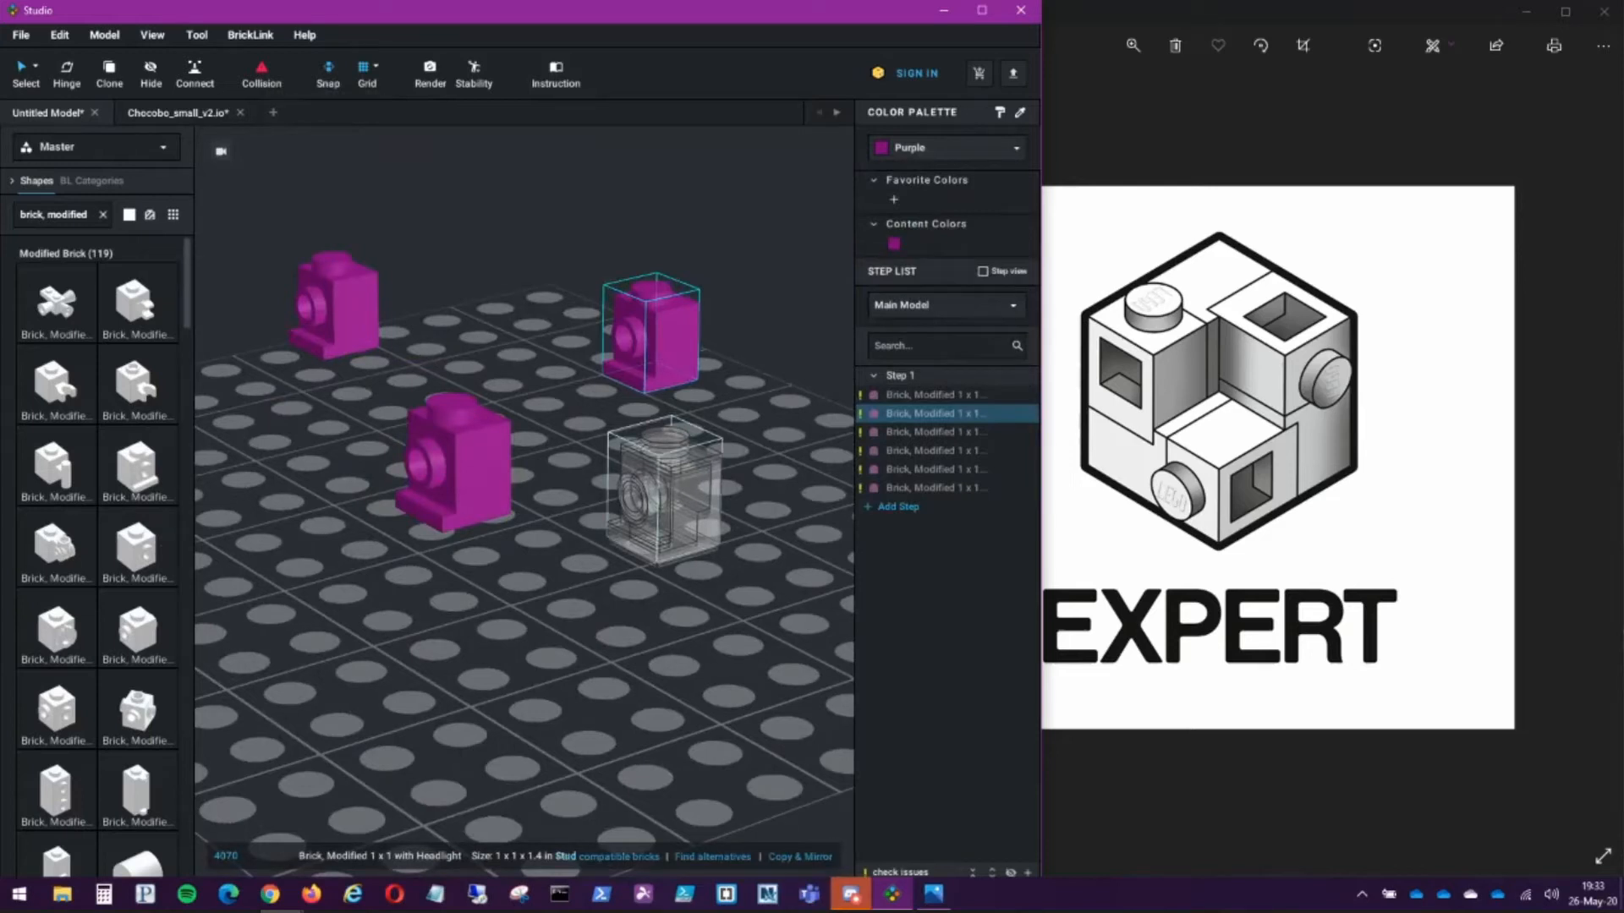
pyautogui.click(664, 494)
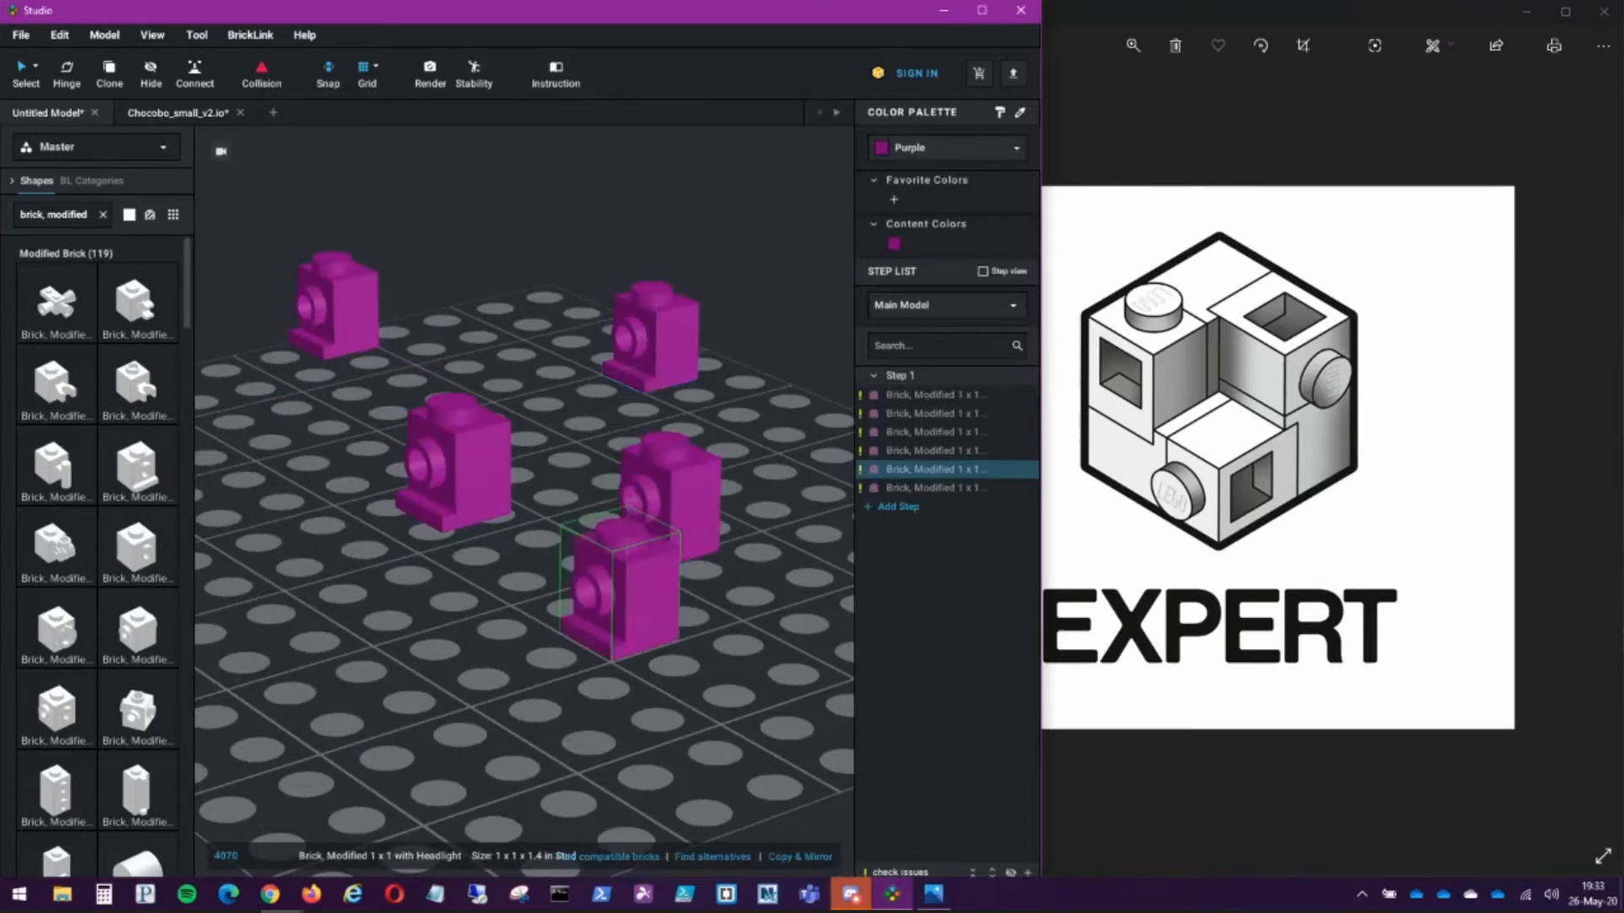
pyautogui.click(440, 283)
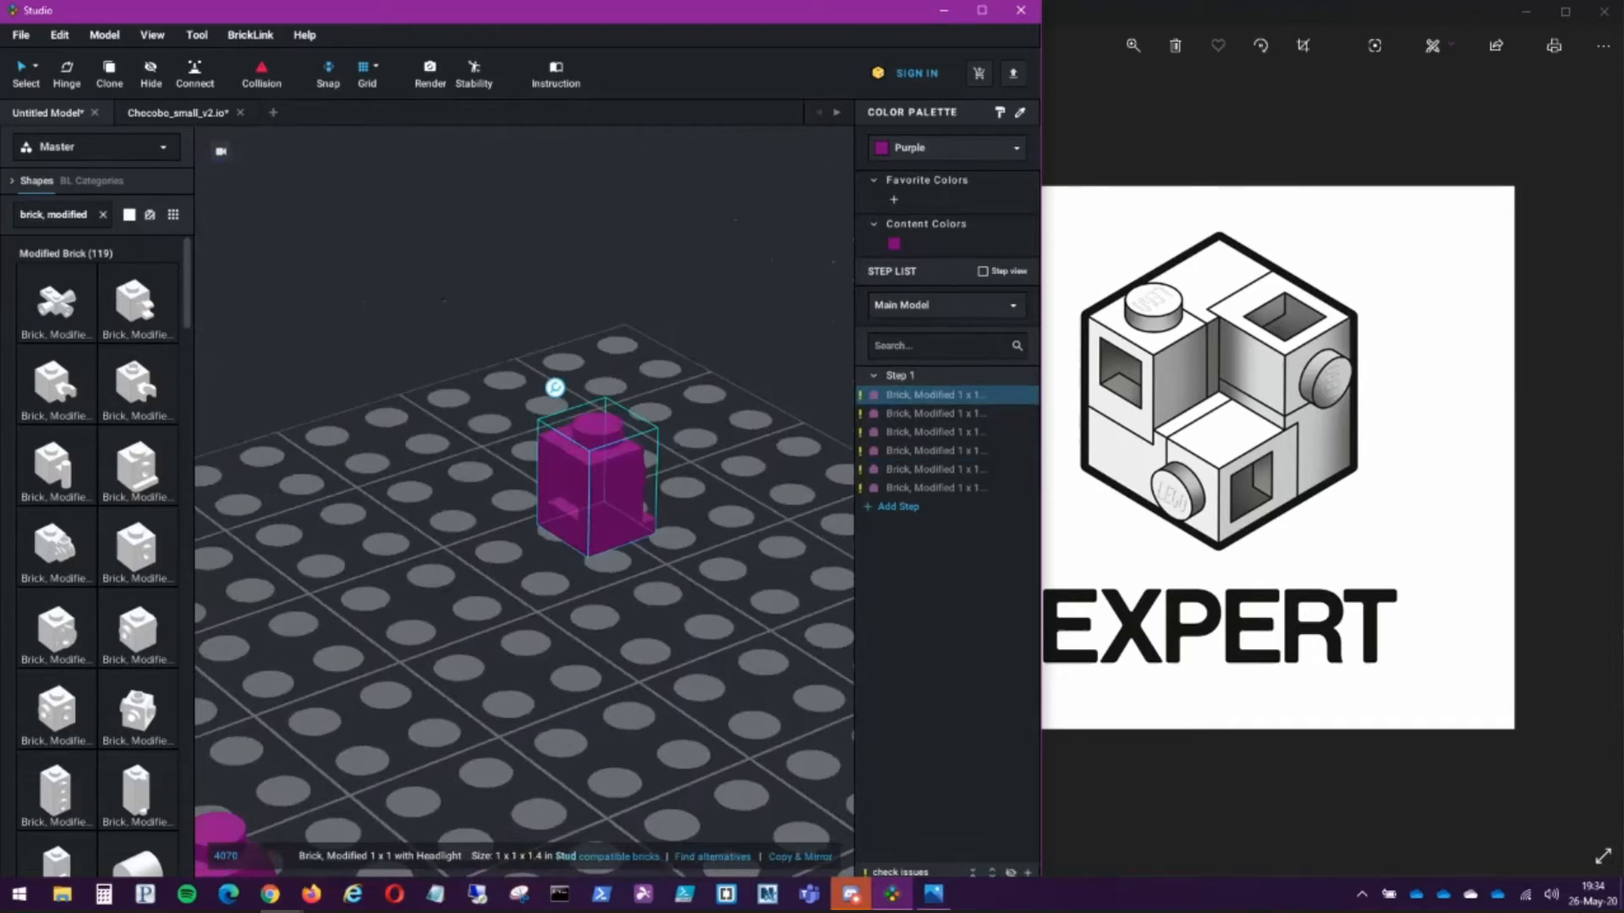
pyautogui.scroll(-6, 555, 388)
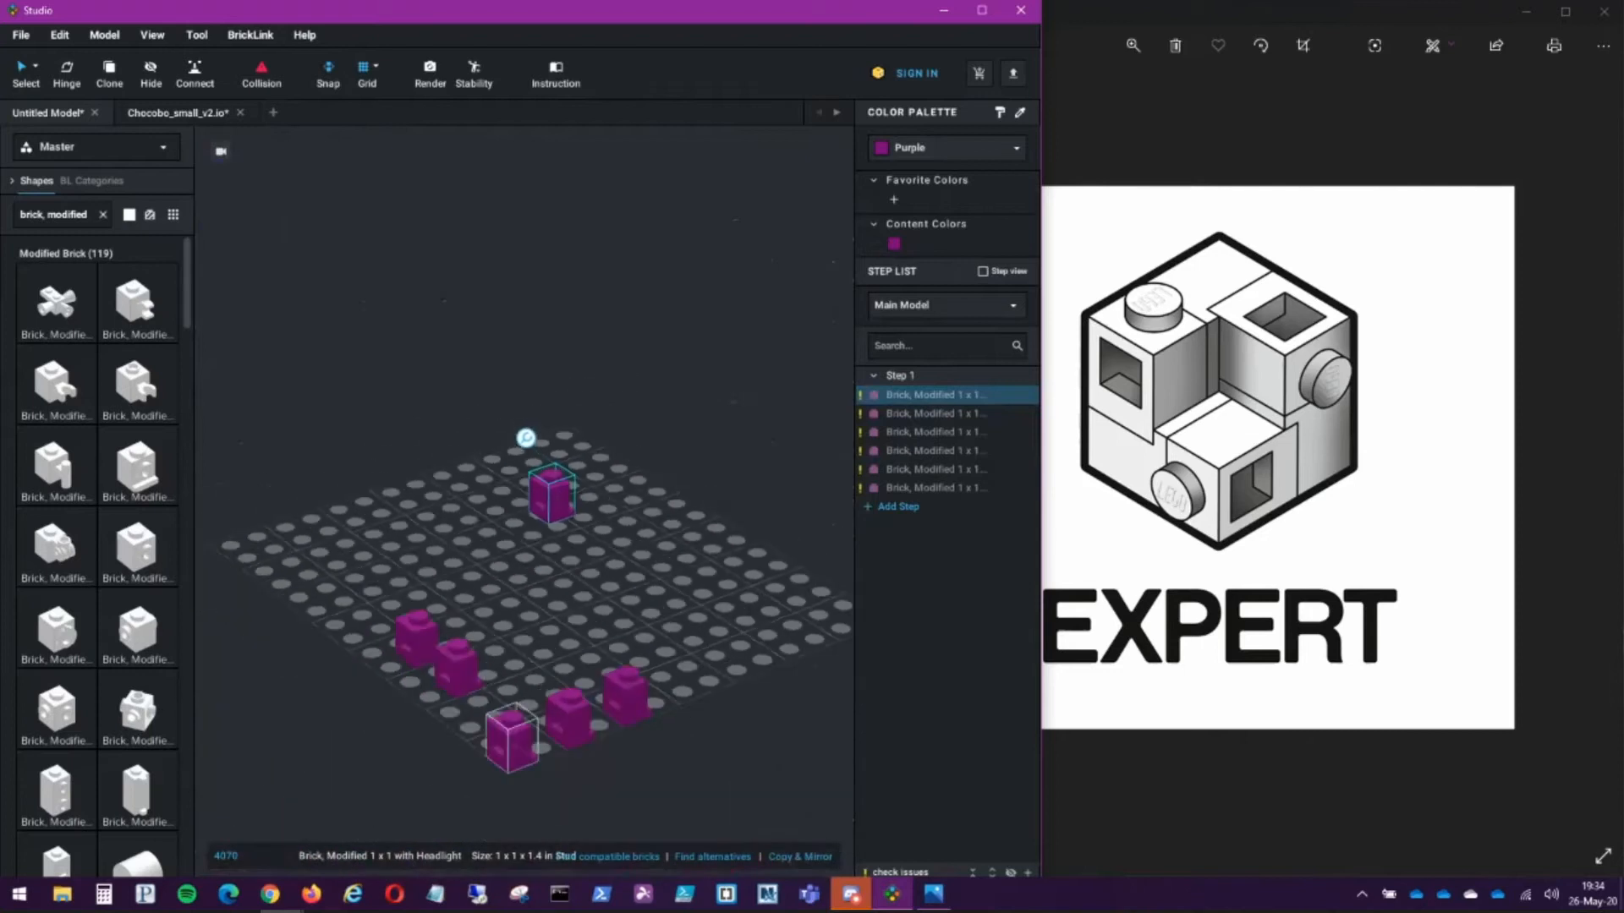
# Step: Move a second purple headlight brick from the front group to a spot beside the one standing apart
pyautogui.moveTo(511, 740); pyautogui.dragTo(652, 490)
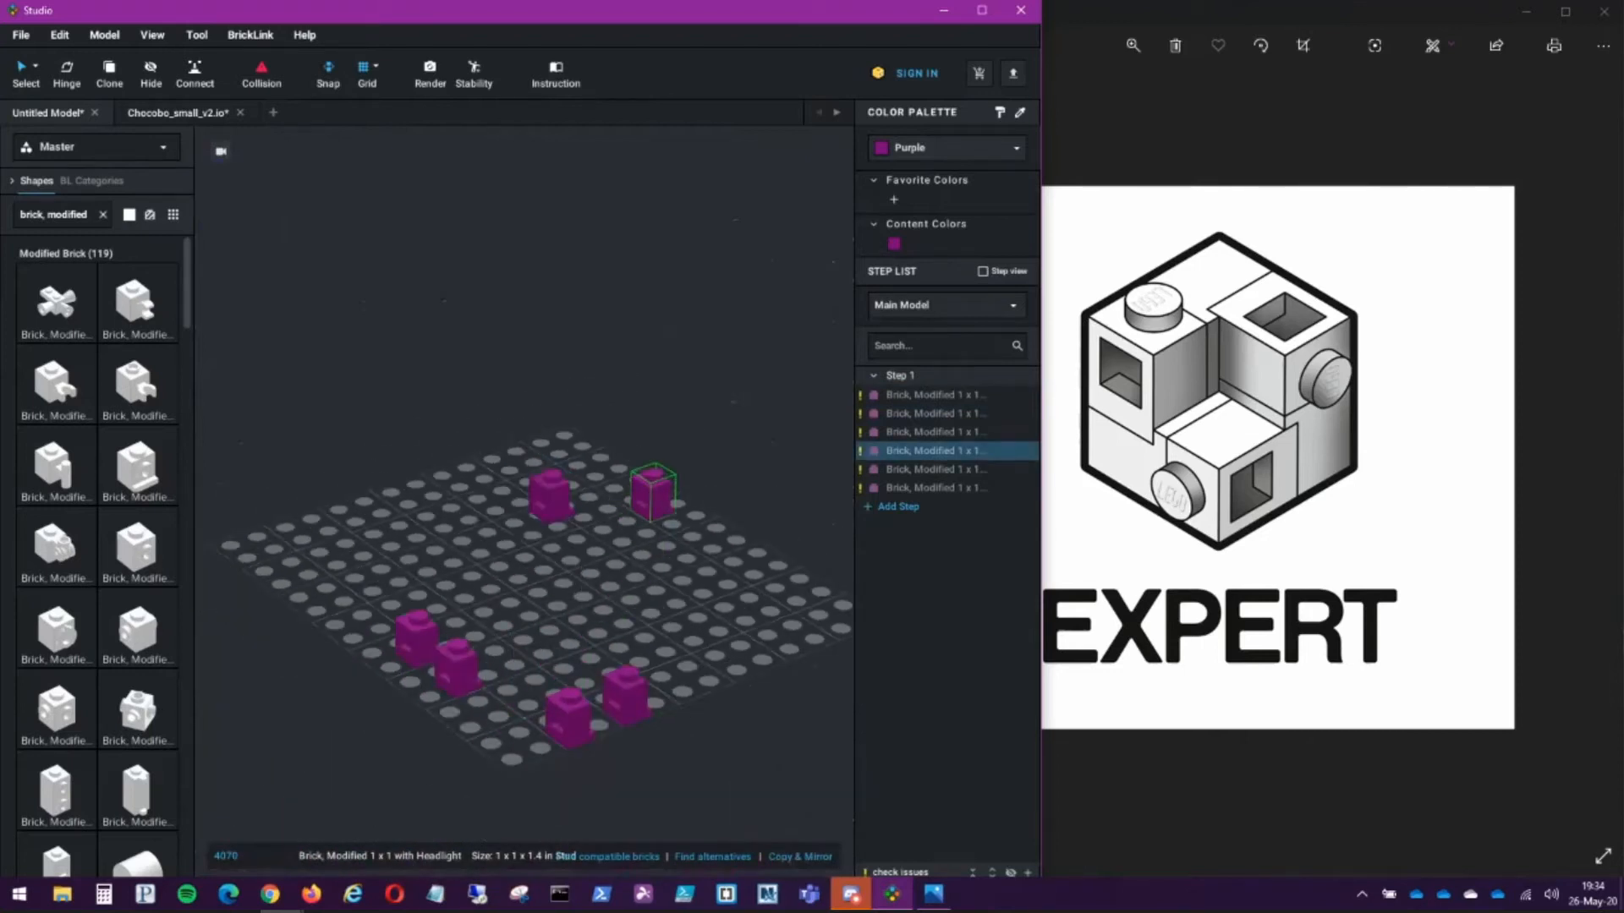
pyautogui.scroll(5, 653, 490)
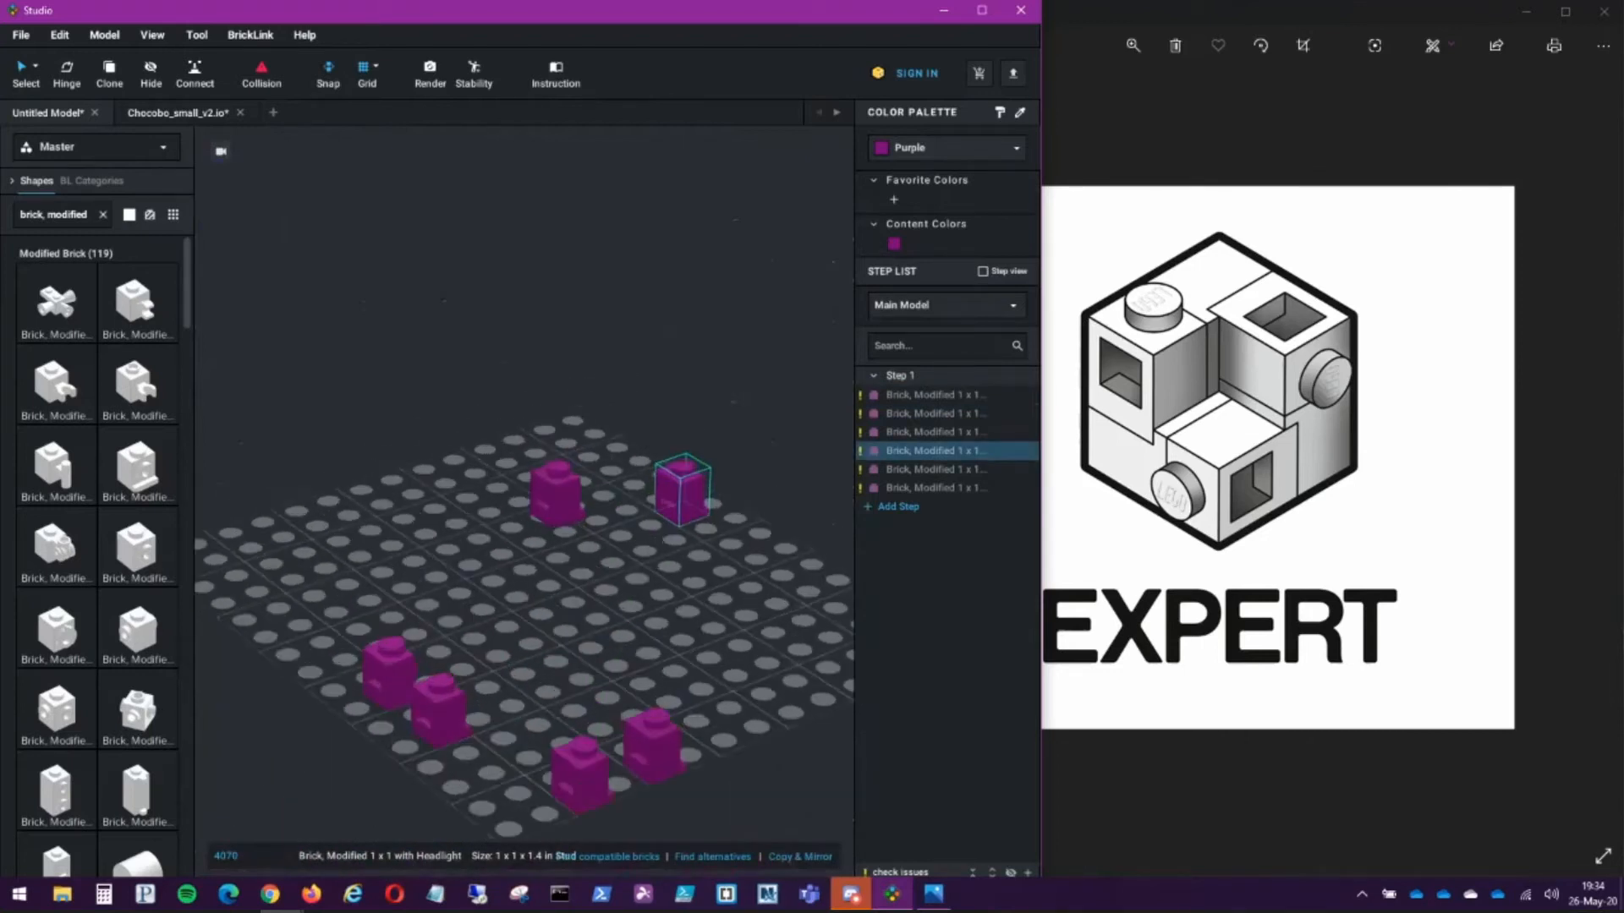
pyautogui.press('Escape')
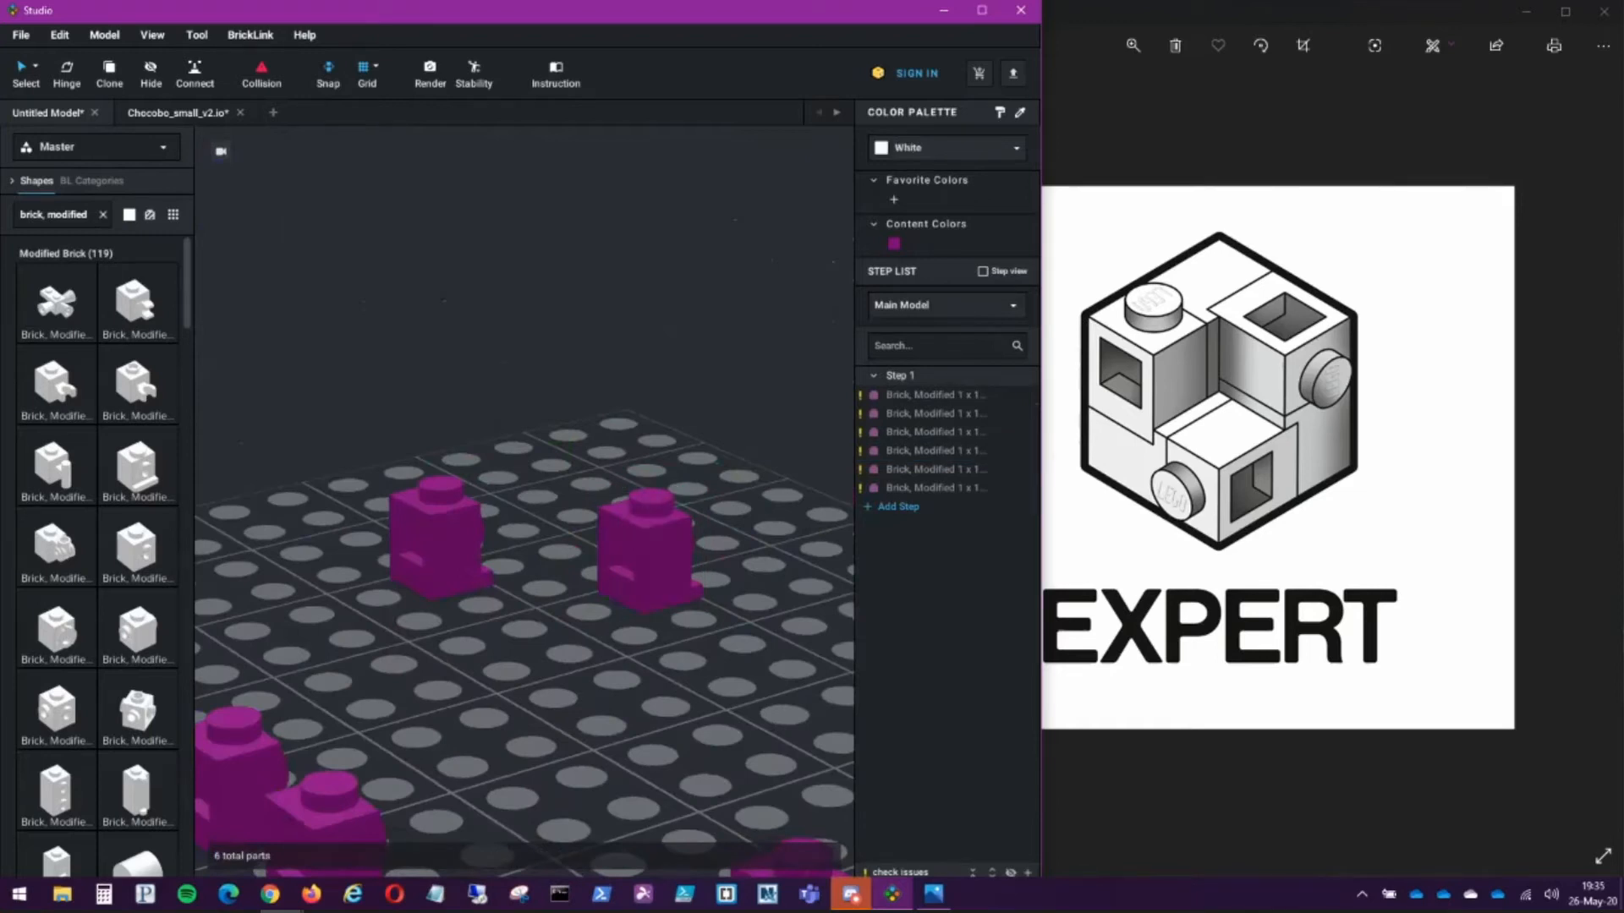
pyautogui.click(647, 550)
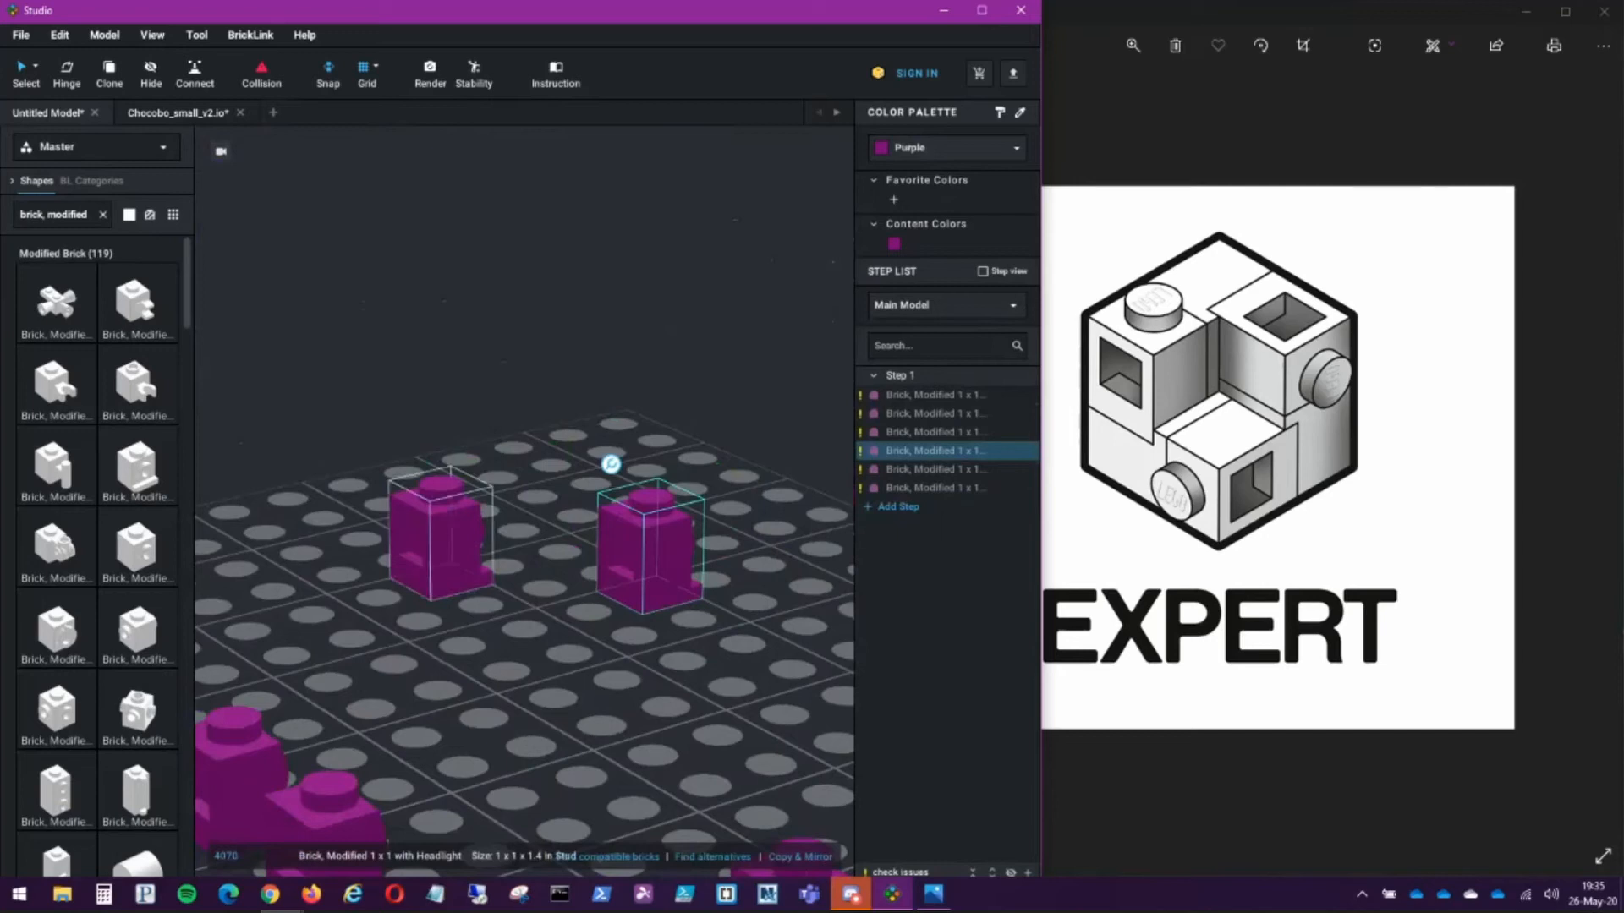
pyautogui.moveTo(611, 465)
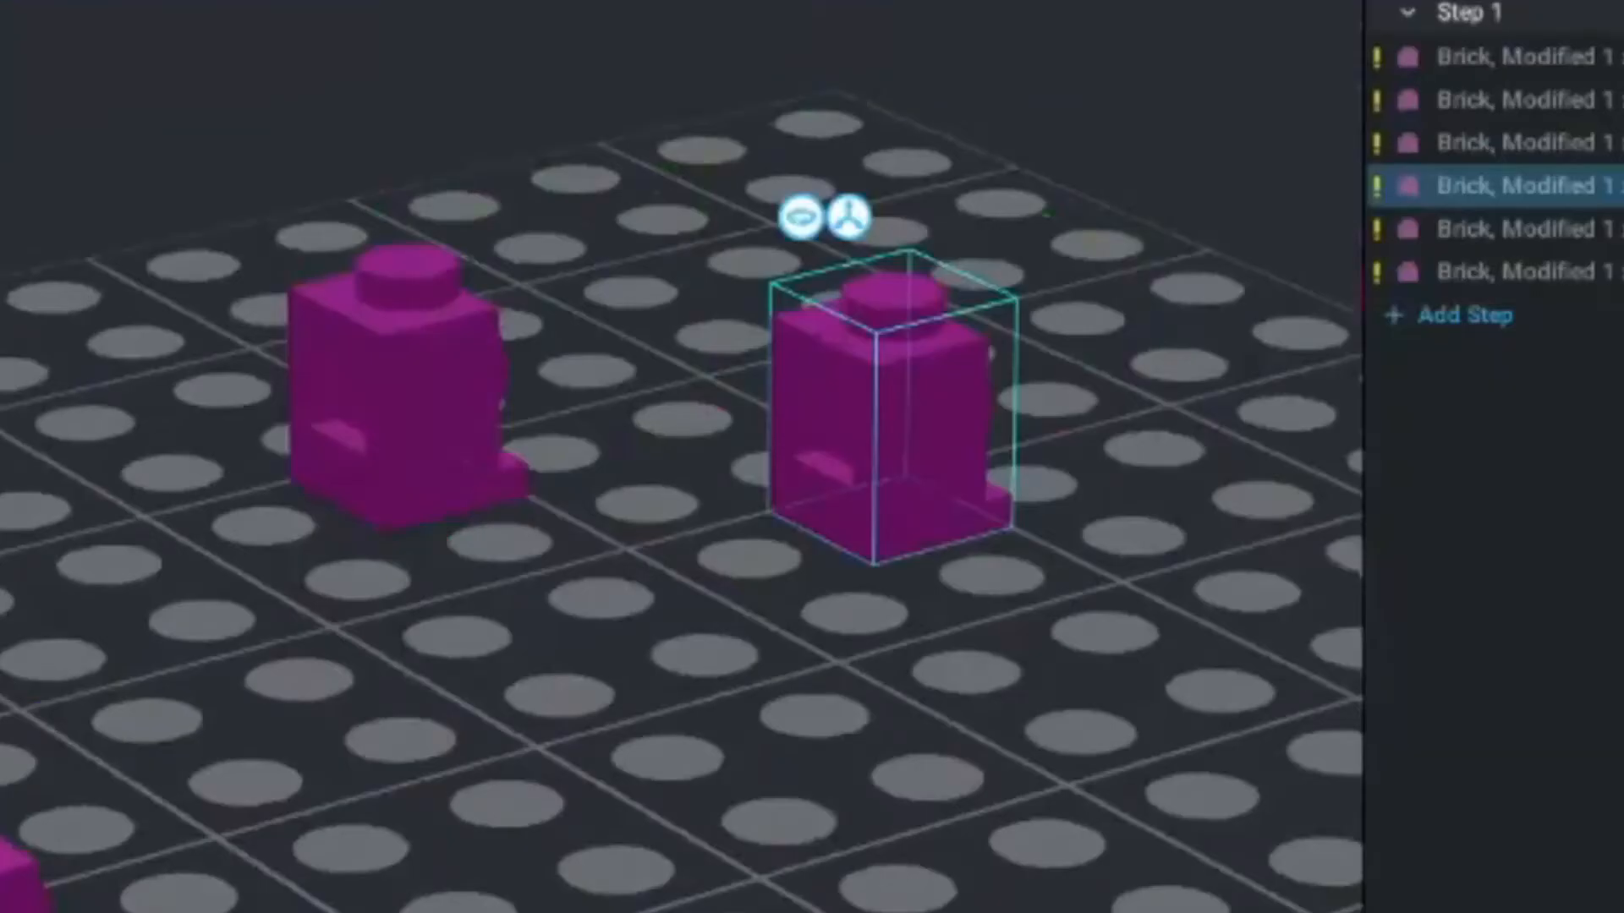
pyautogui.moveTo(802, 218)
pyautogui.click(800, 217)
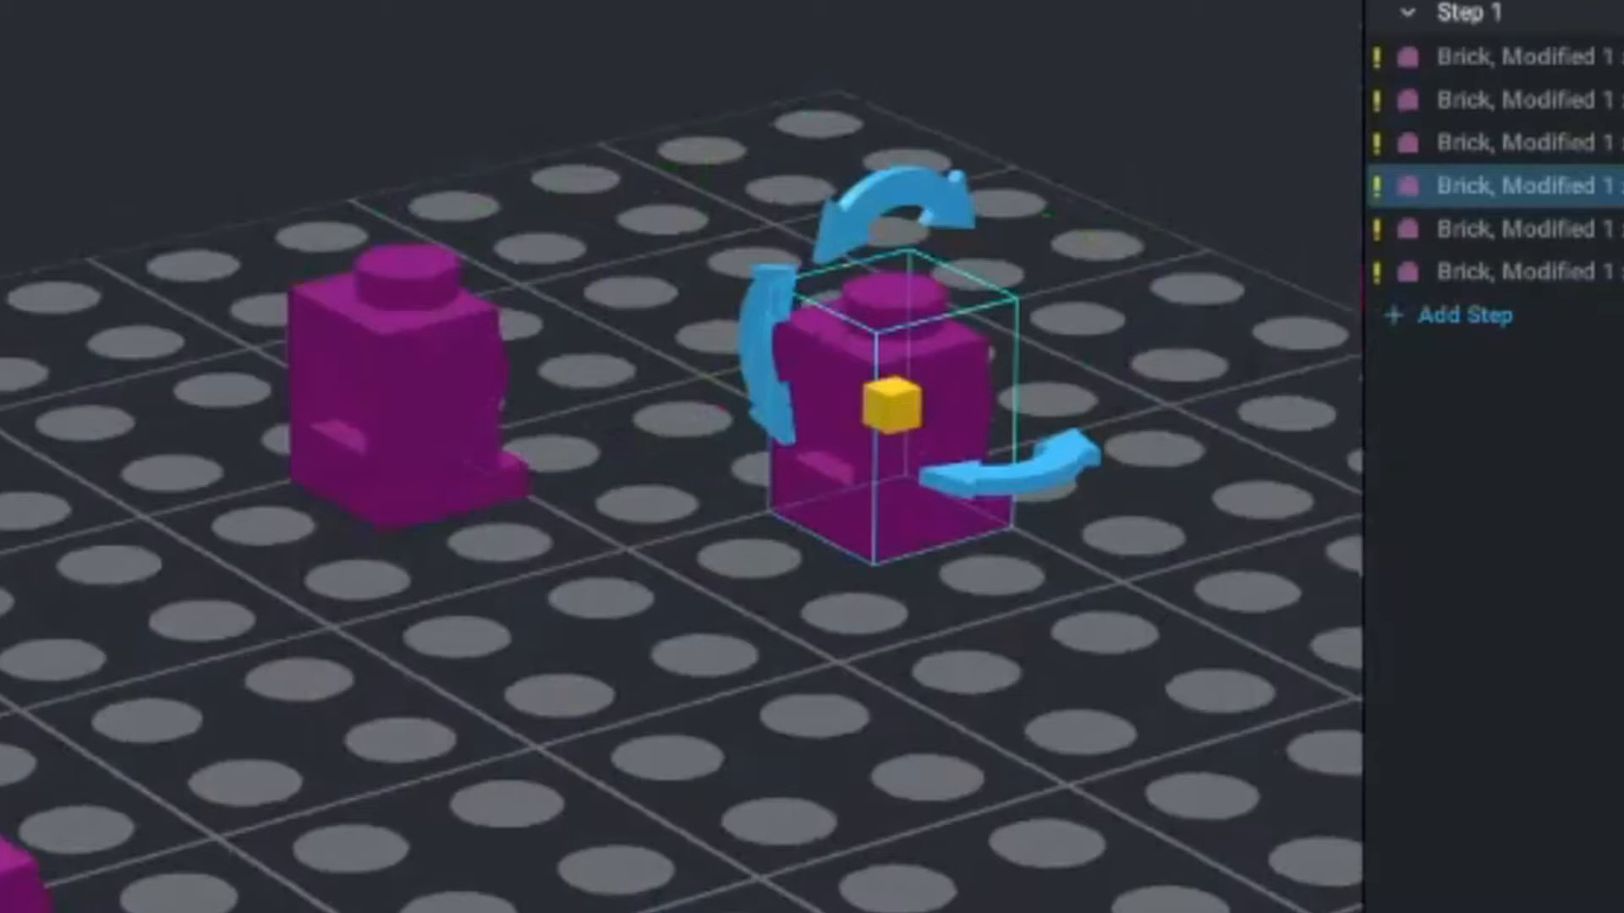
pyautogui.press('Escape')
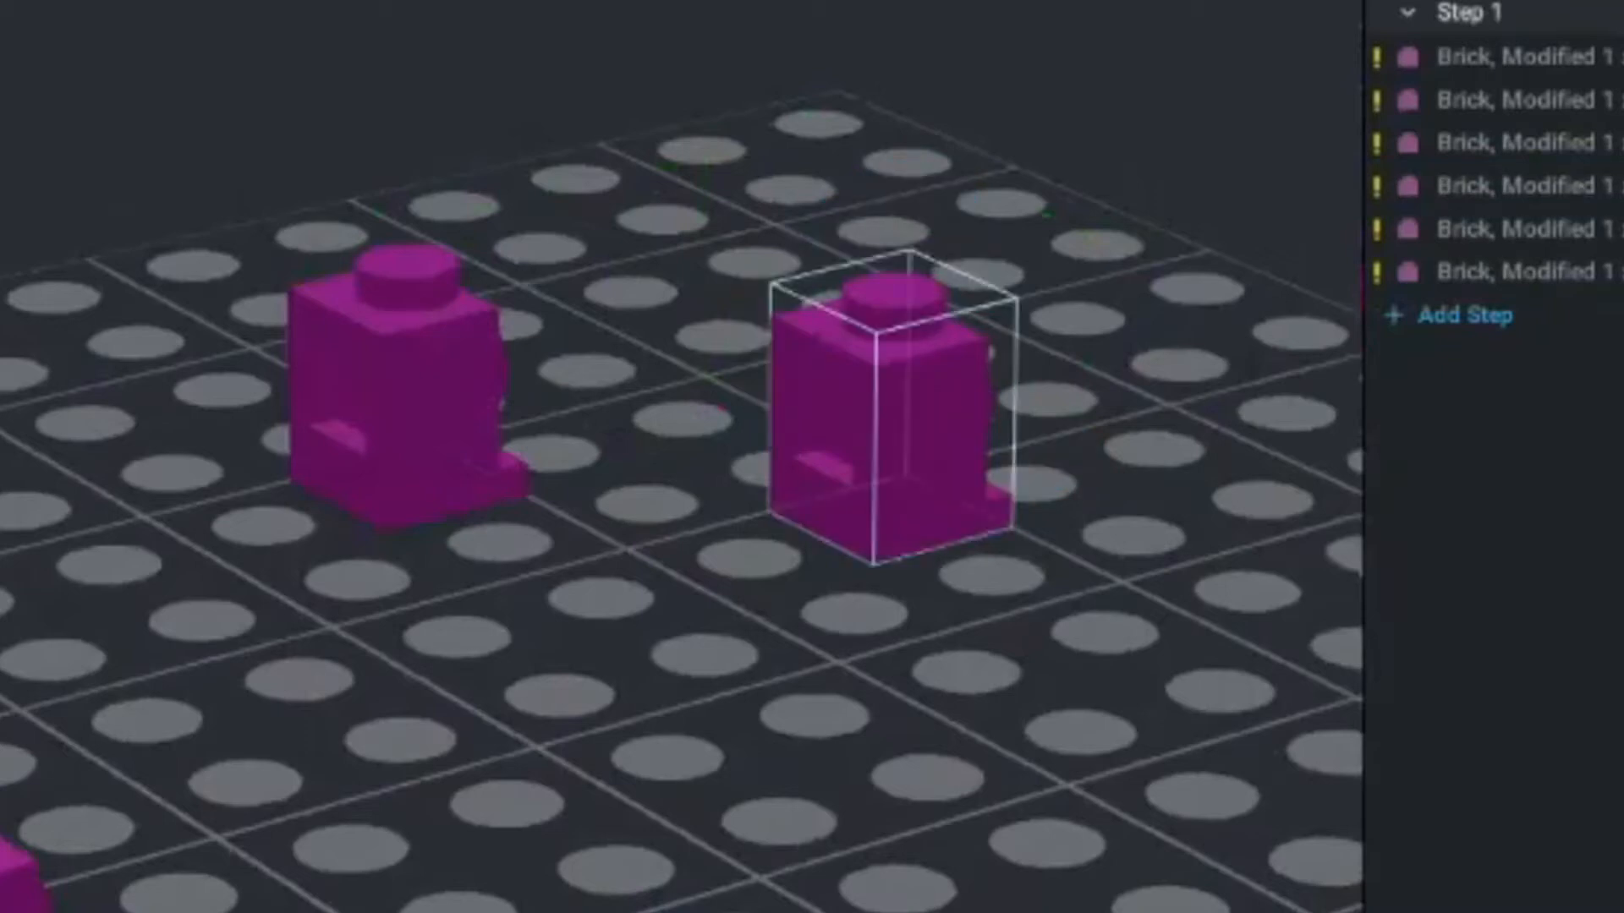
# Step: Try the move handles on the second brick, lowering it to a vertical coordinate of 34.0
pyautogui.click(889, 422)
pyautogui.click(848, 218)
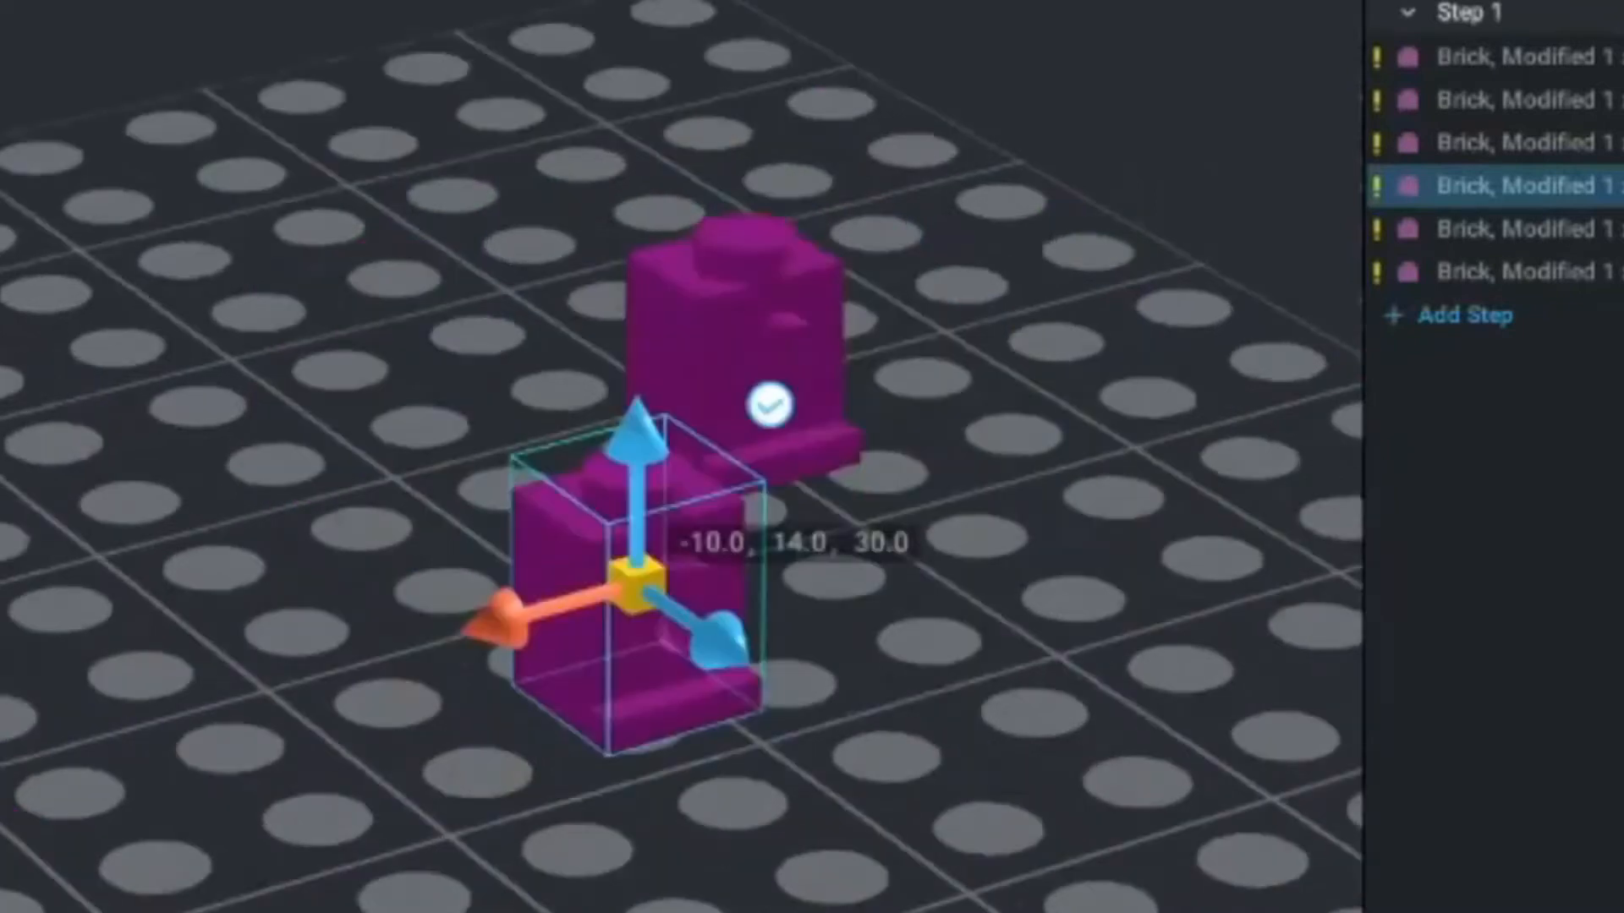
pyautogui.press('s')
pyautogui.press('s')
pyautogui.press('s')
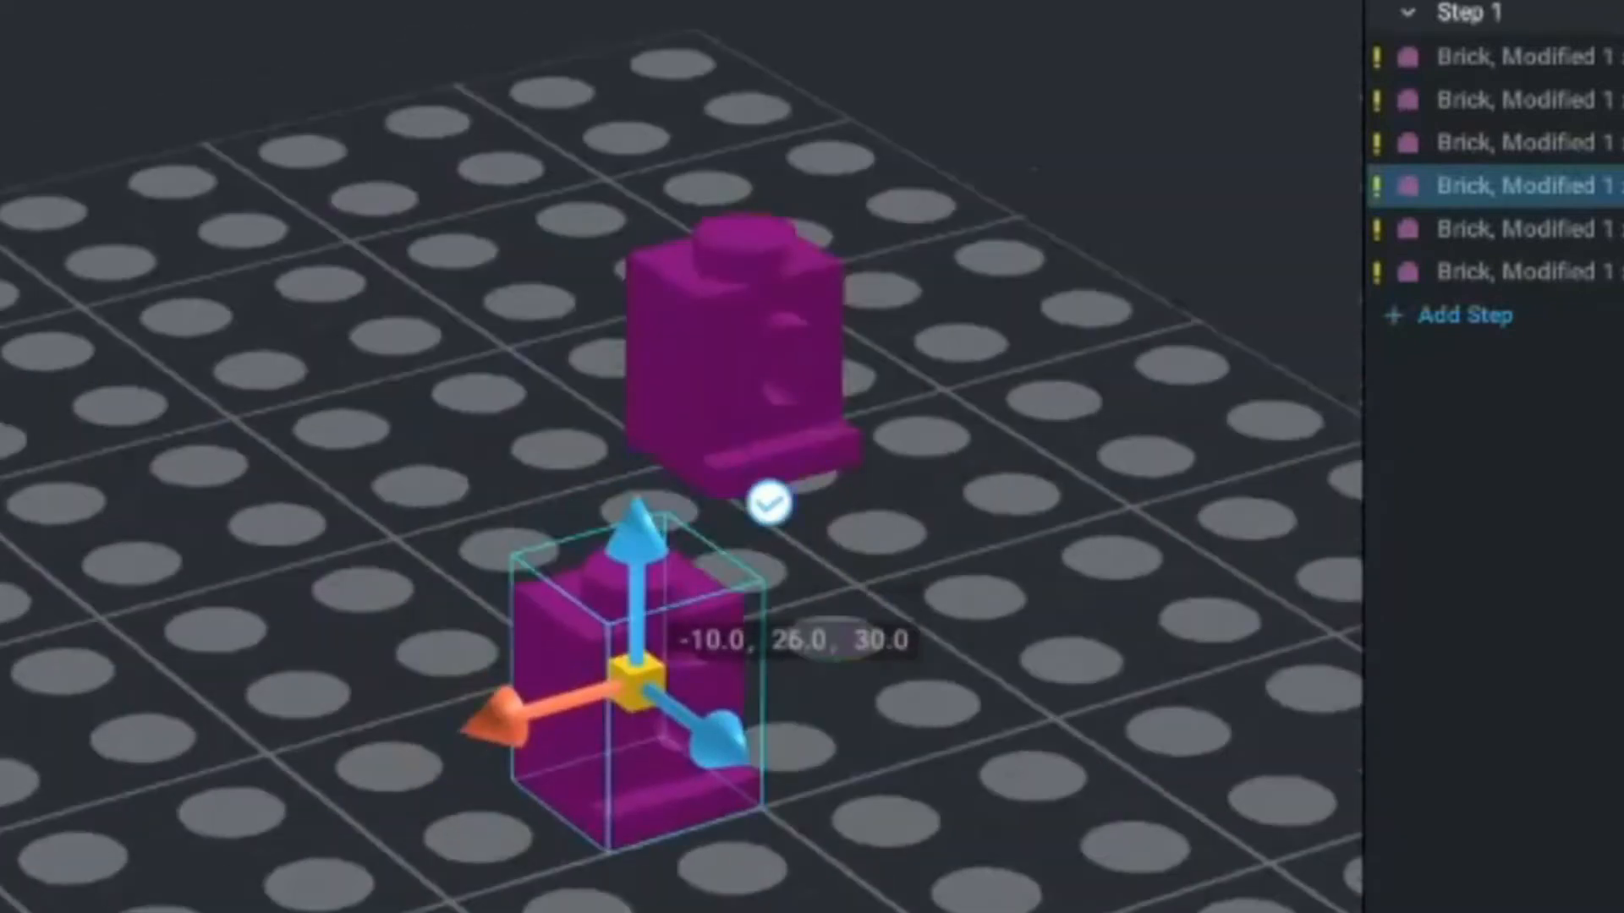
pyautogui.press('s')
pyautogui.press('s')
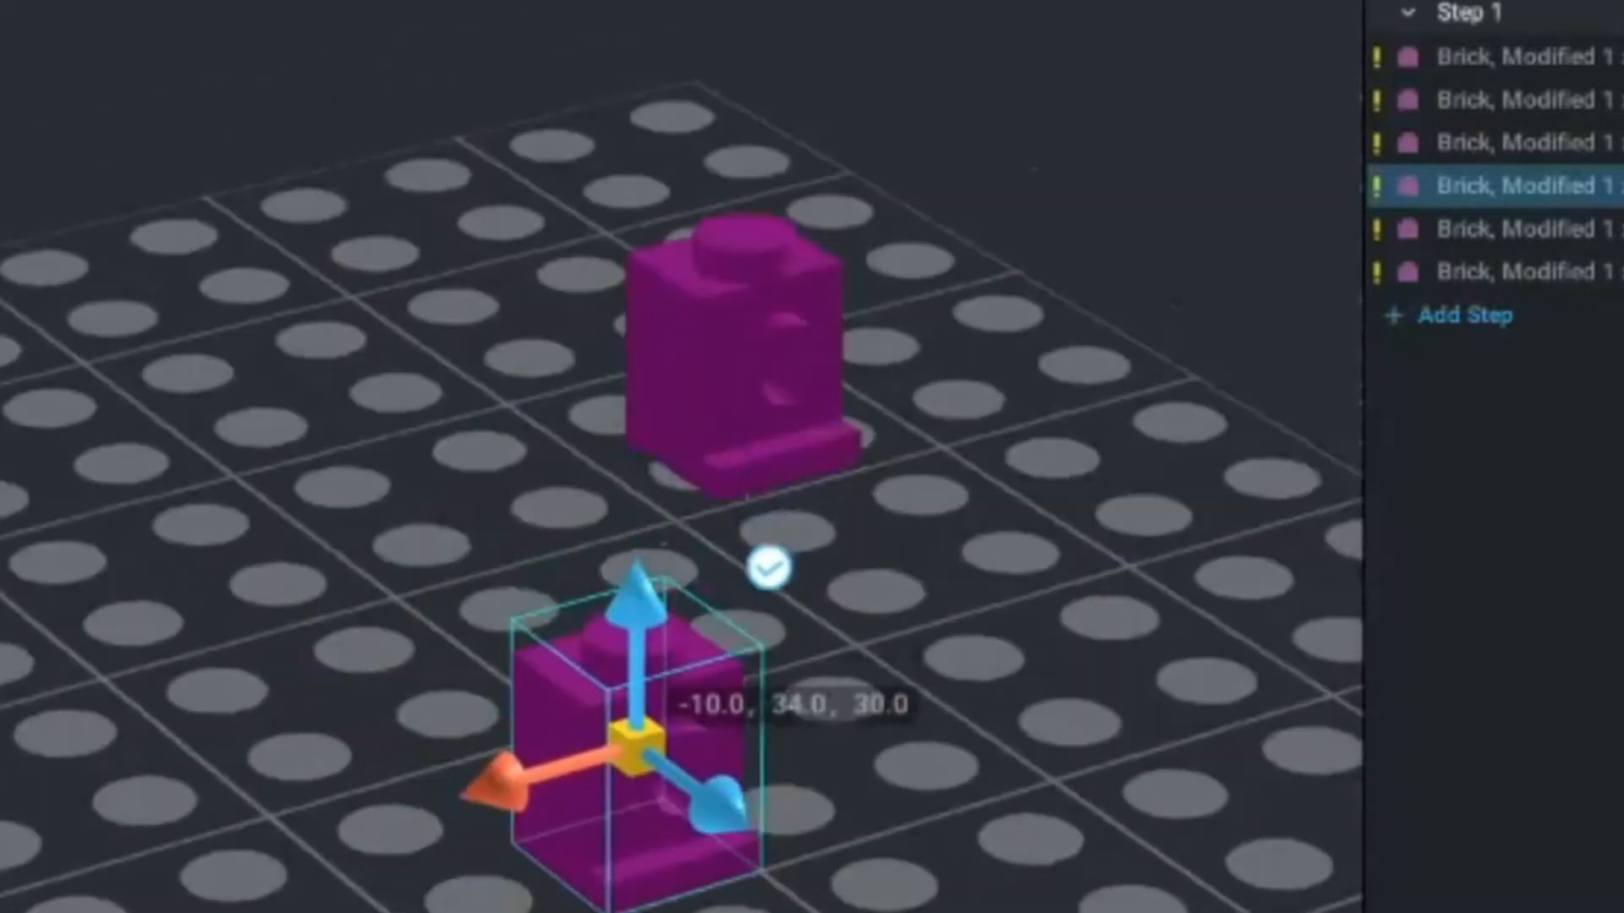
# Step: Raise the second brick well above the grid to a vertical coordinate of -38.0
pyautogui.press('w')
pyautogui.press('w')
pyautogui.press('w')
pyautogui.press('w')
pyautogui.press('w')
pyautogui.press('w')
pyautogui.press('w')
pyautogui.press('w')
pyautogui.press('w')
pyautogui.press('w')
pyautogui.press('w')
pyautogui.press('w')
pyautogui.press('w')
pyautogui.press('w')
pyautogui.press('w')
pyautogui.press('w')
pyautogui.press('w')
pyautogui.press('w')
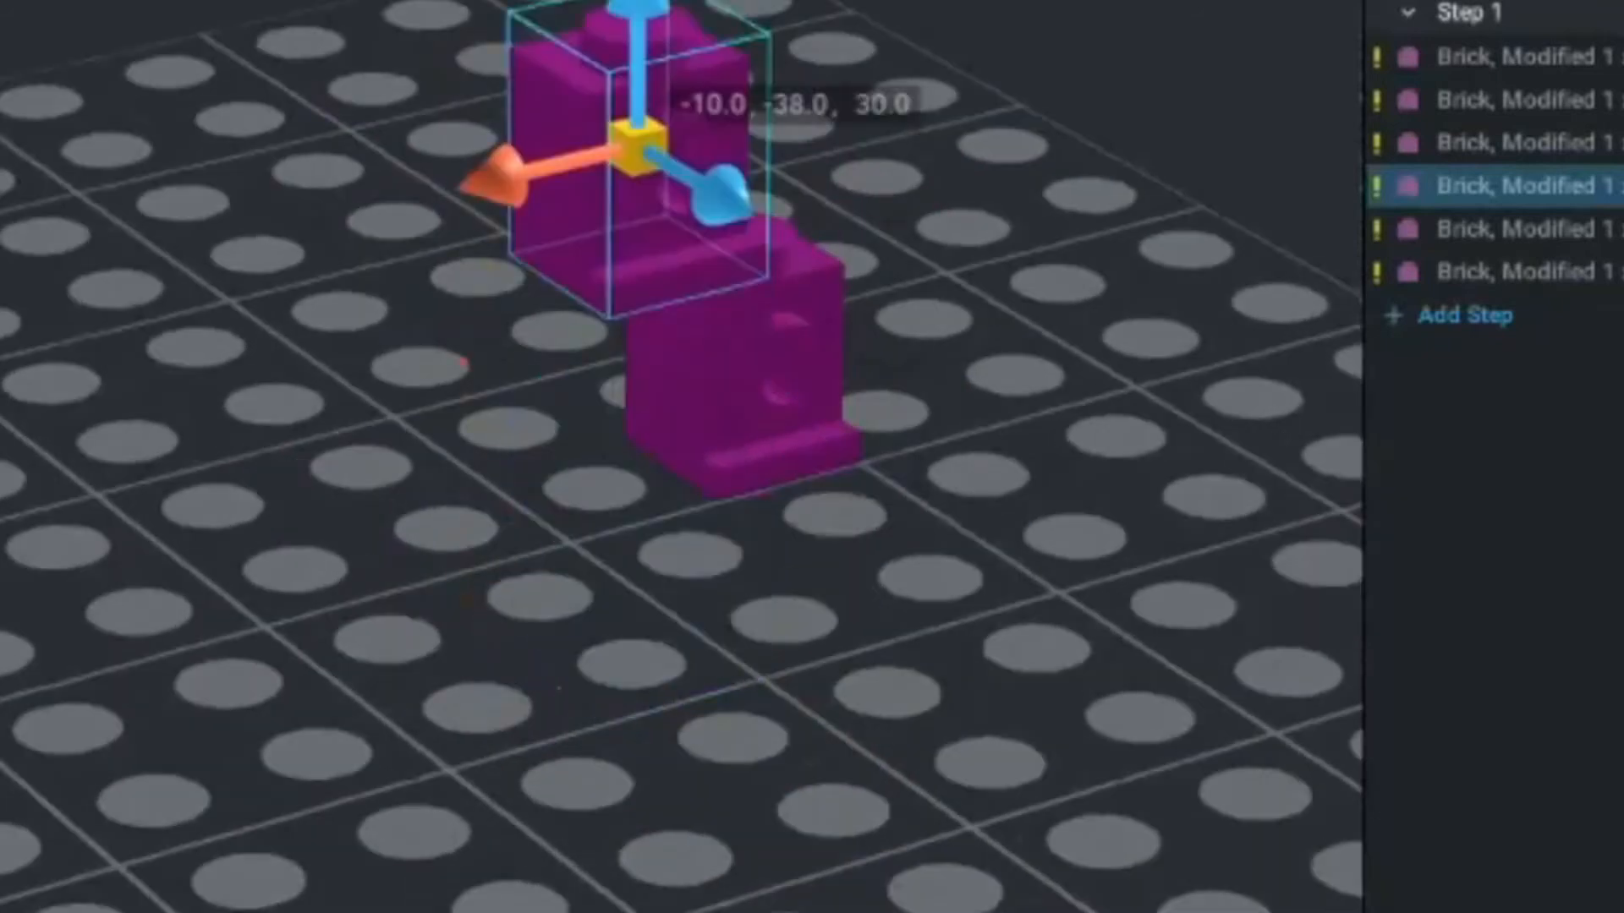
# Step: Lower the second brick to a vertical coordinate of -10.0 and shift it sideways, away from the first brick
pyautogui.press('s')
pyautogui.press('s')
pyautogui.press('s')
pyautogui.press('s')
pyautogui.press('s')
pyautogui.press('s')
pyautogui.press('s')
pyautogui.press('a')
pyautogui.press('a')
pyautogui.press('a')
pyautogui.press('a')
pyautogui.press('a')
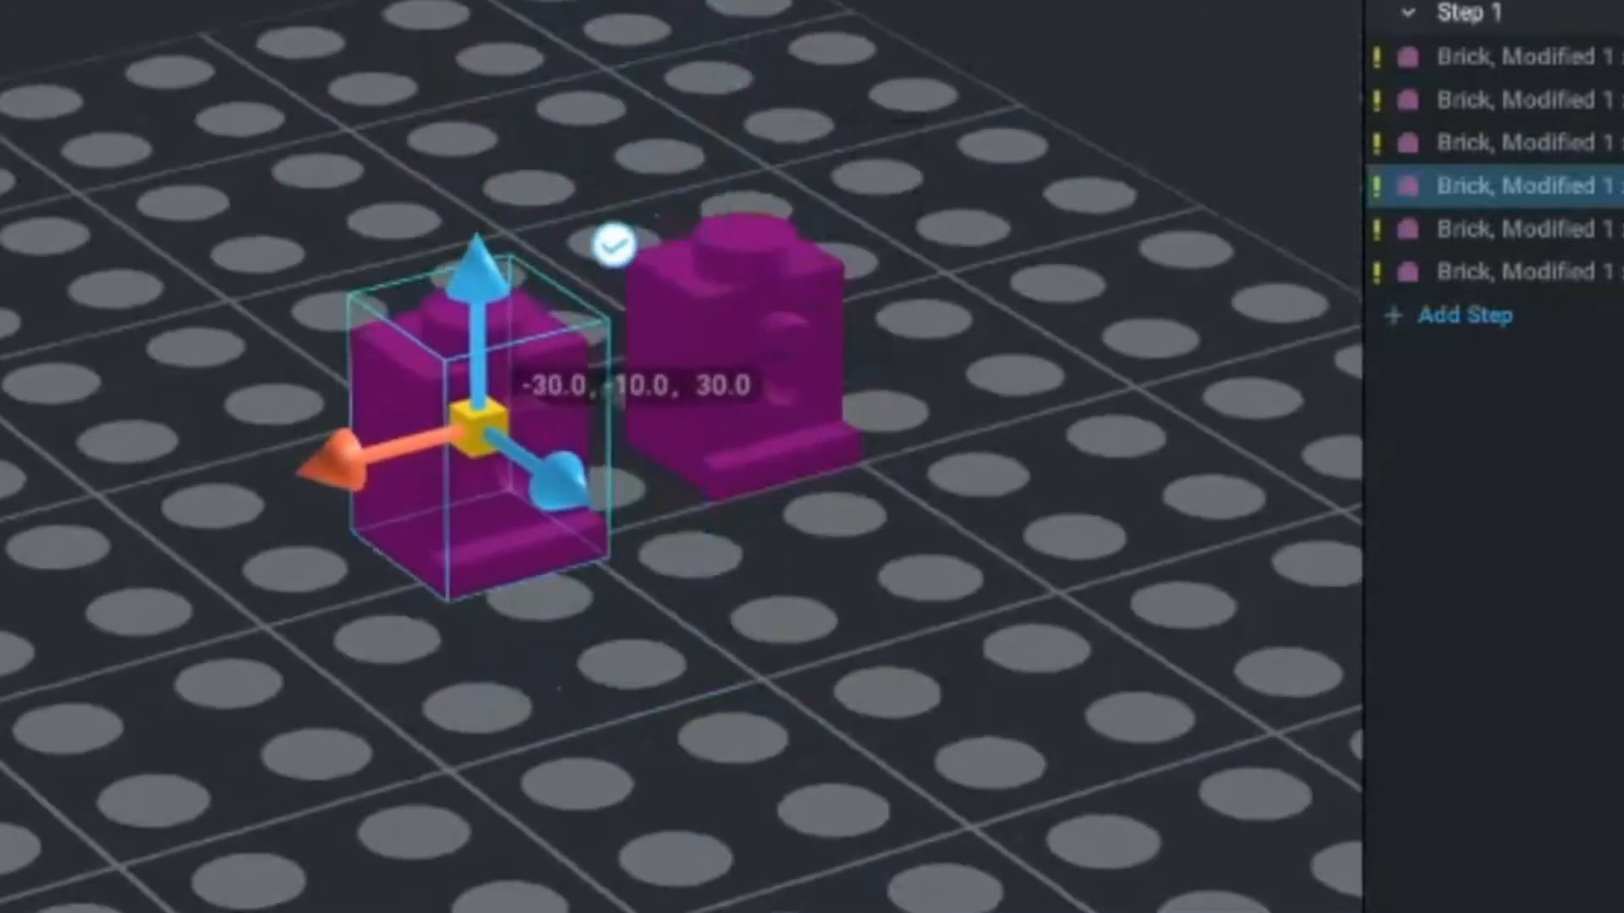
pyautogui.press('a')
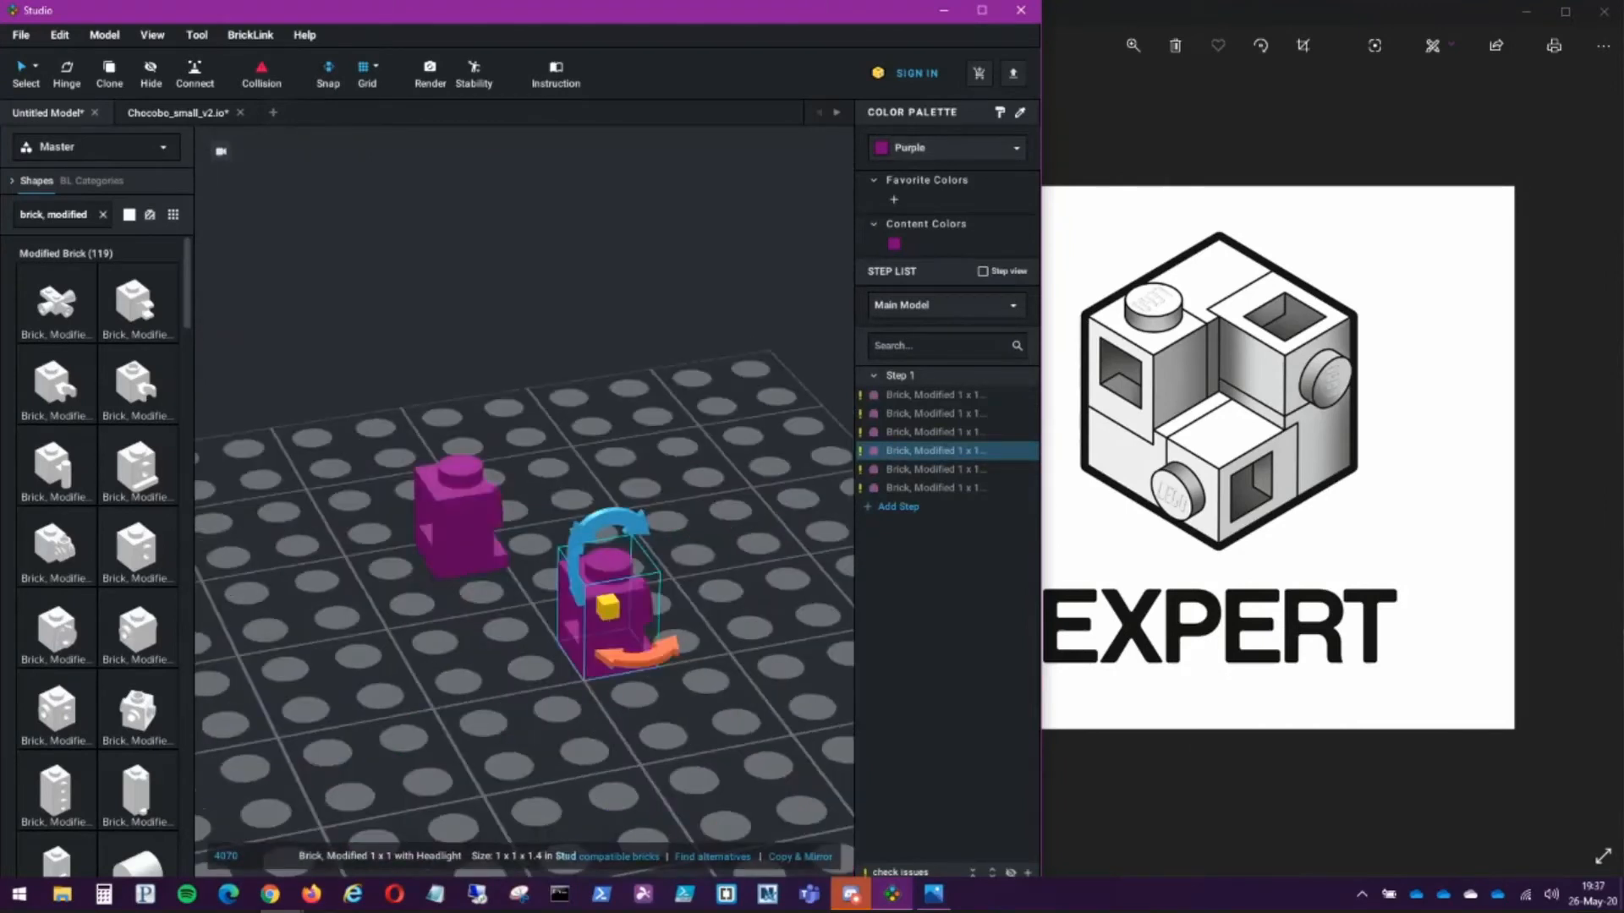
# Step: Rotate the second brick onto its side with the headlight stud facing outward and join it to the first purple brick
pyautogui.moveTo(638, 656); pyautogui.dragTo(550, 616)
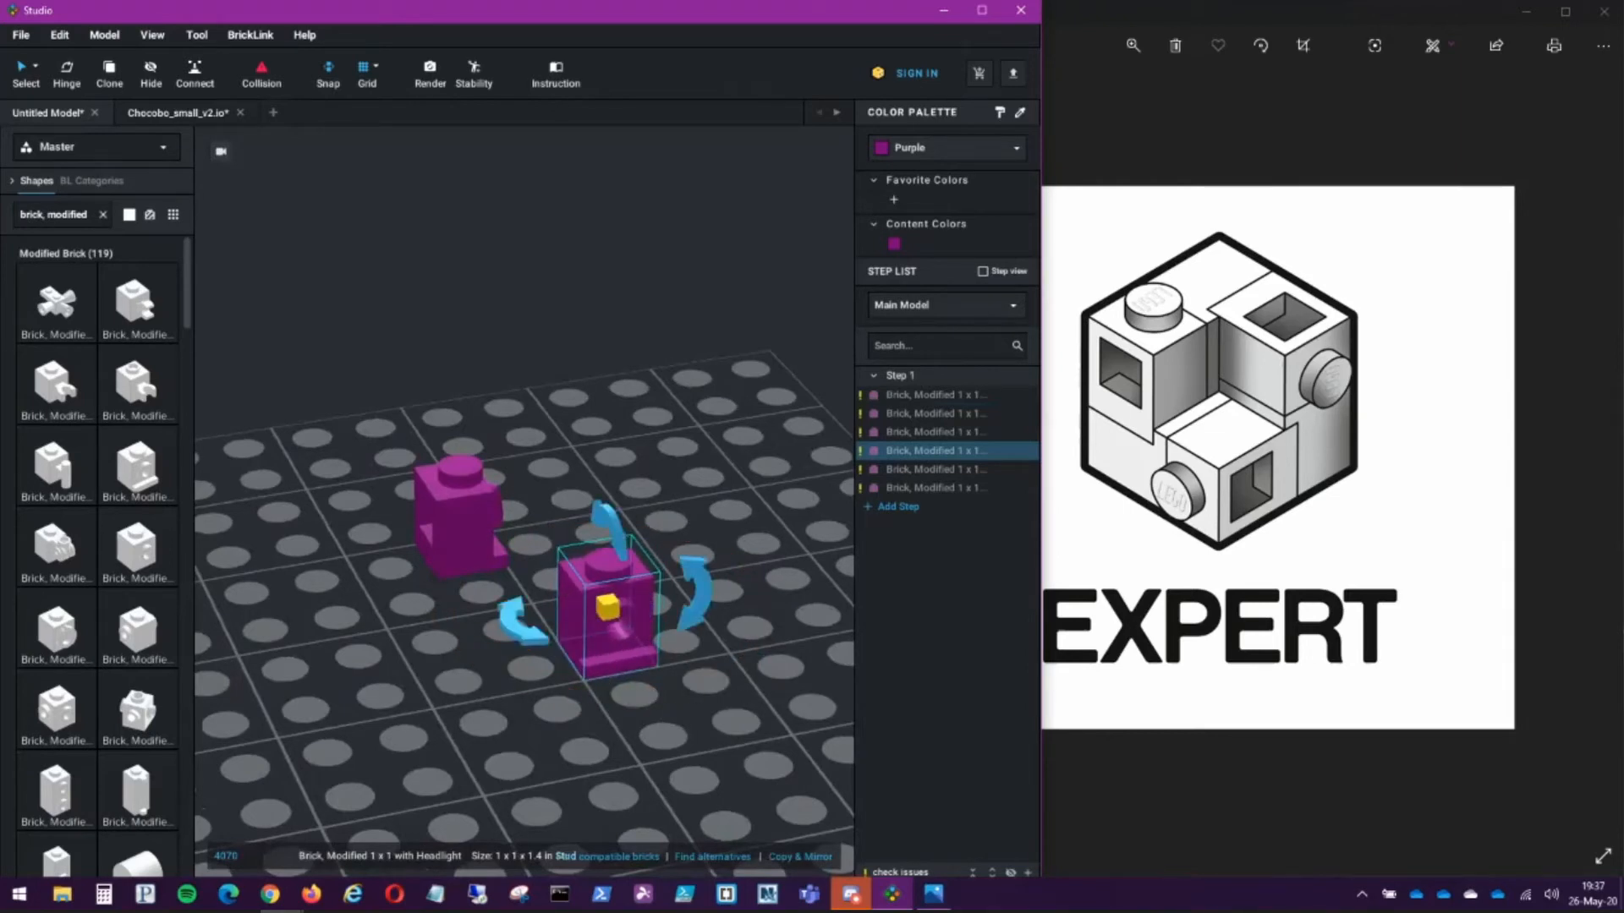
pyautogui.moveTo(693, 592); pyautogui.dragTo(606, 609)
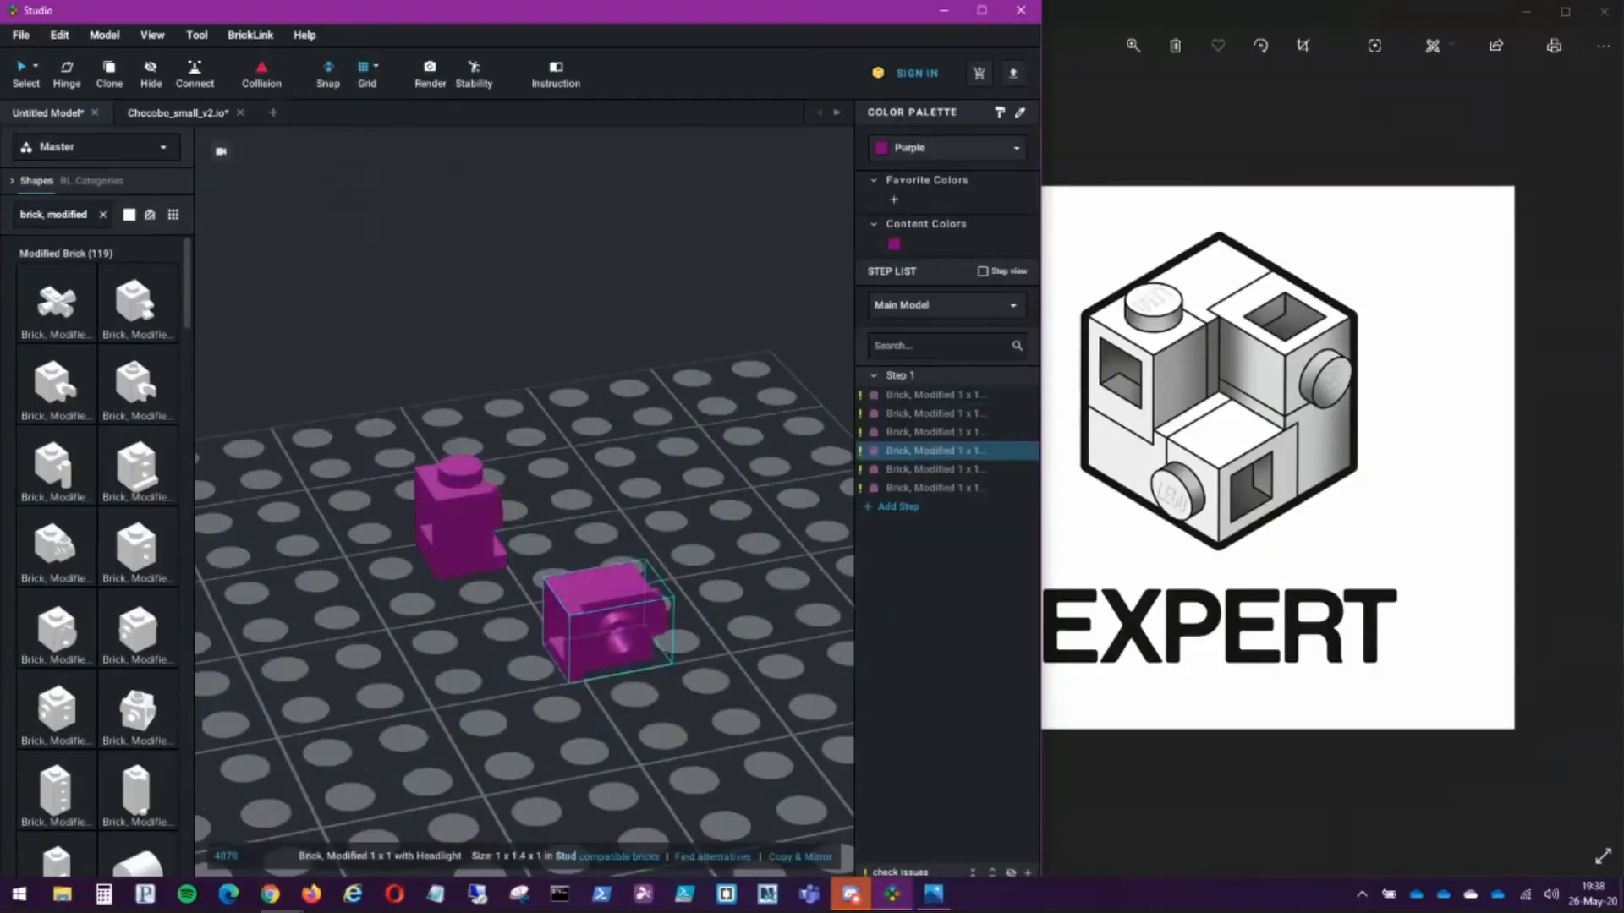
pyautogui.moveTo(602, 621); pyautogui.dragTo(541, 500)
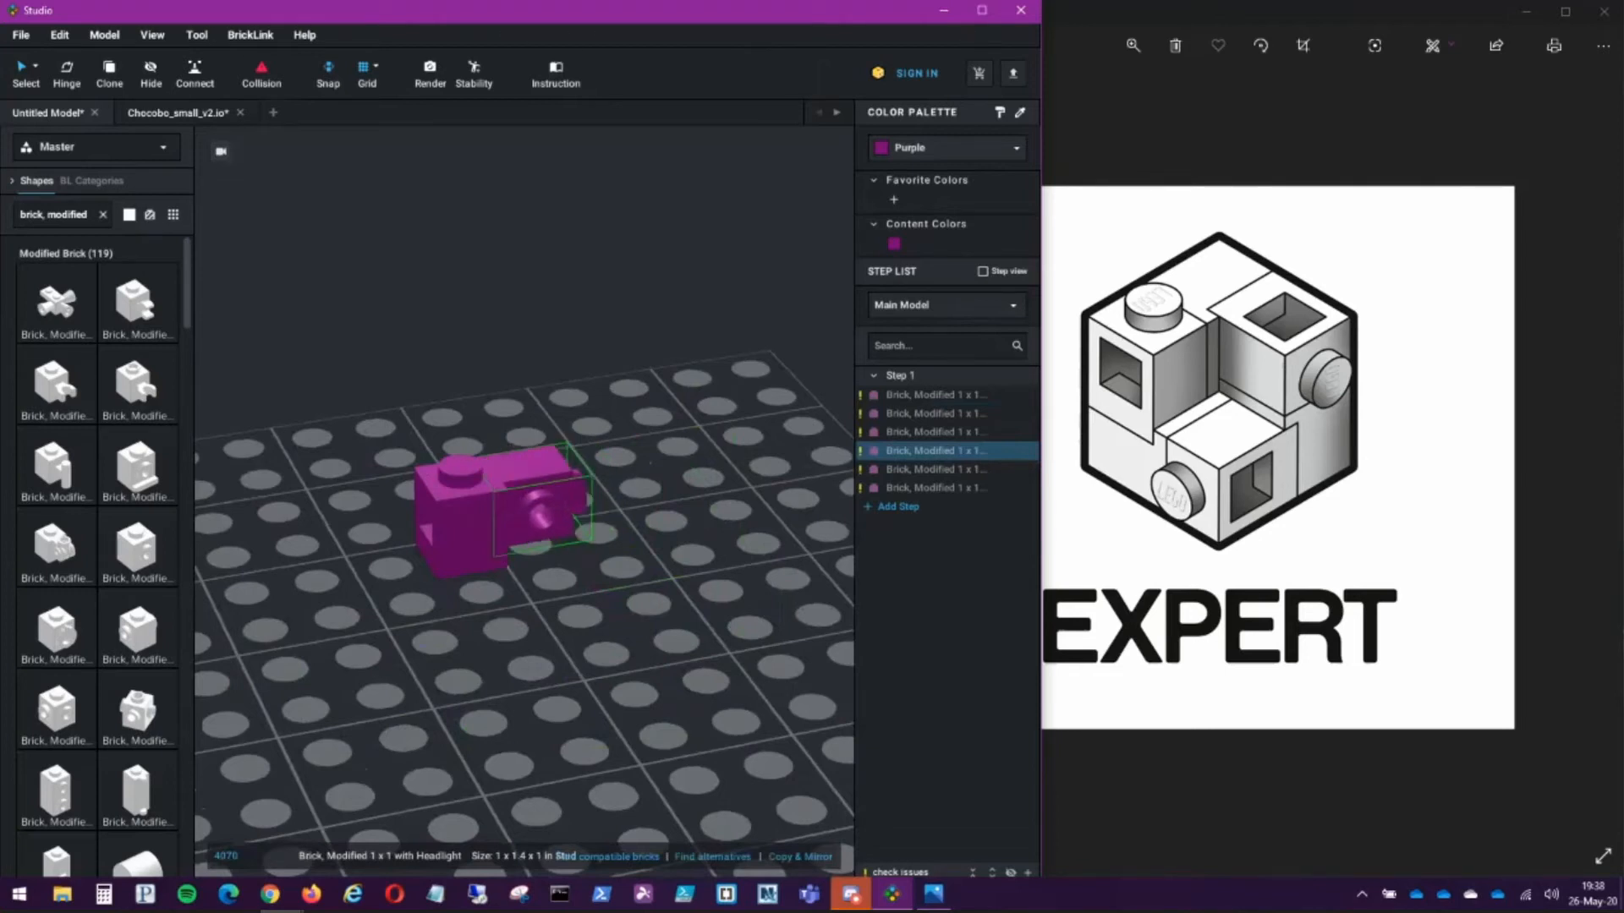
# Step: Recolour the joined sideways brick light blue and deselect it
pyautogui.click(947, 148)
pyautogui.click(947, 263)
pyautogui.click(727, 524)
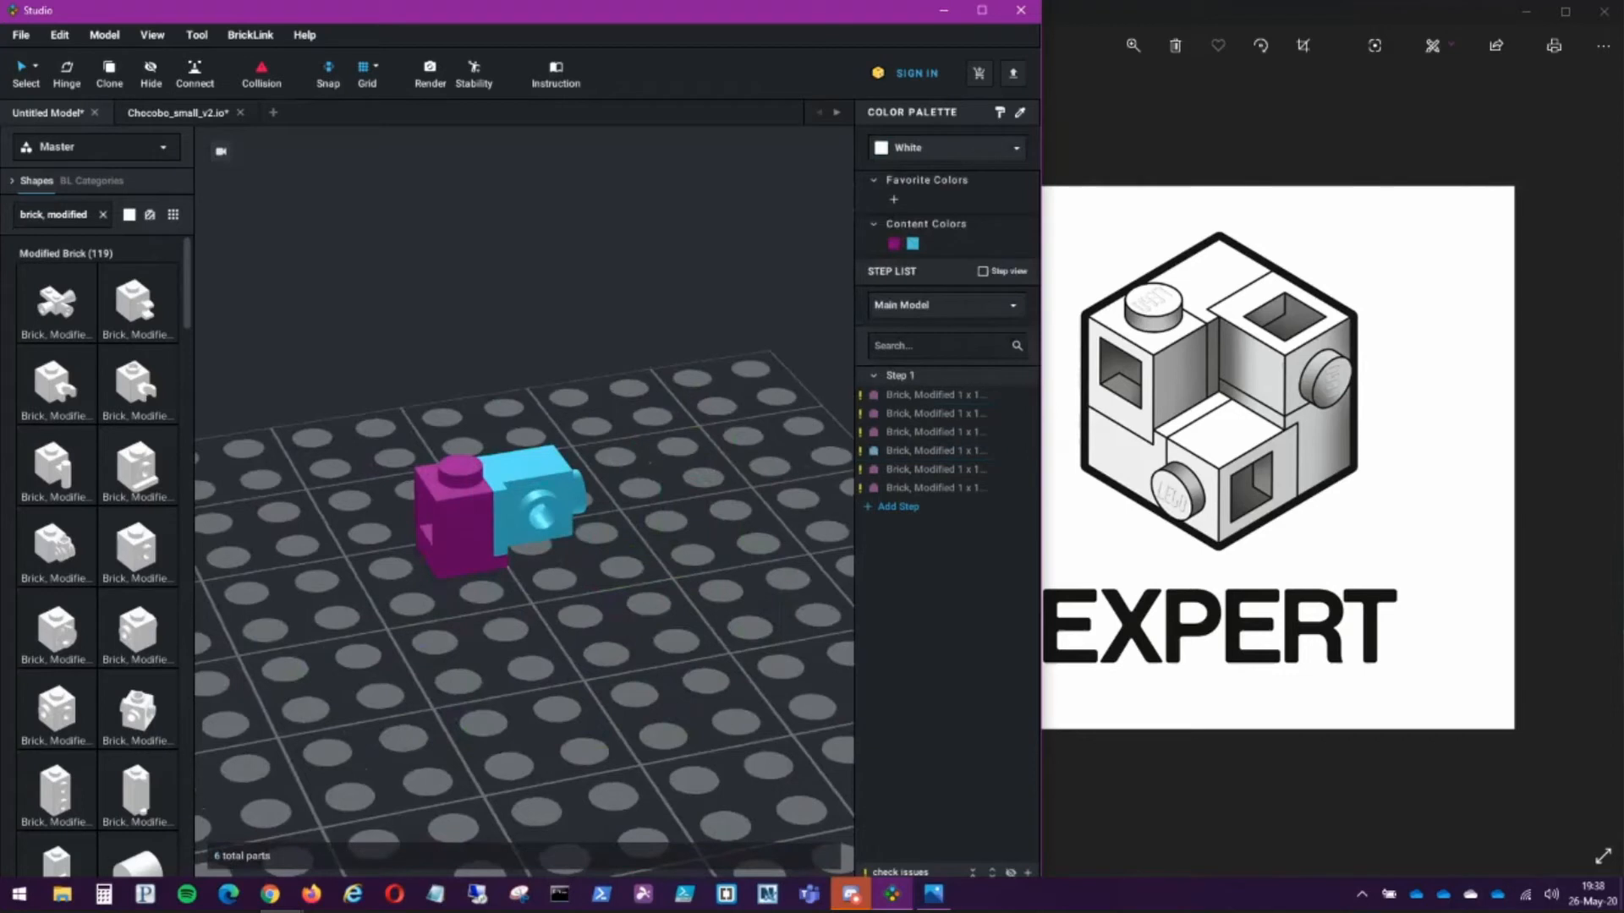
# Step: Raise the joined purple and light blue bricks together above the grid to a vertical coordinate of -14.0
pyautogui.moveTo(643, 549); pyautogui.dragTo(235, 528, button='right')
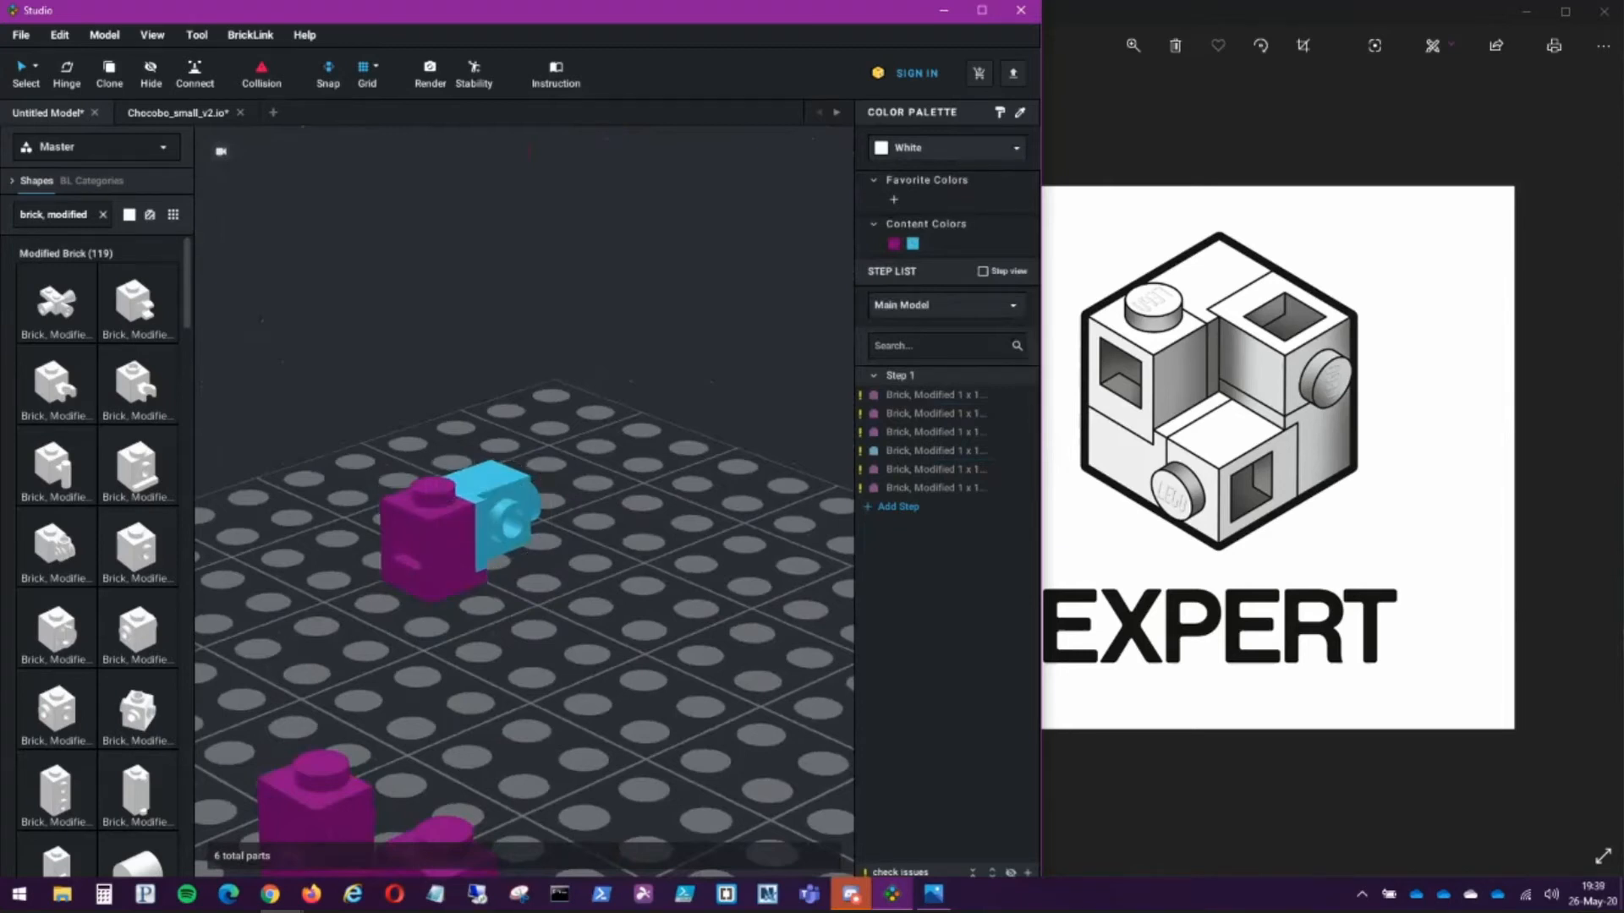
pyautogui.moveTo(524, 575); pyautogui.dragTo(564, 533, button='right')
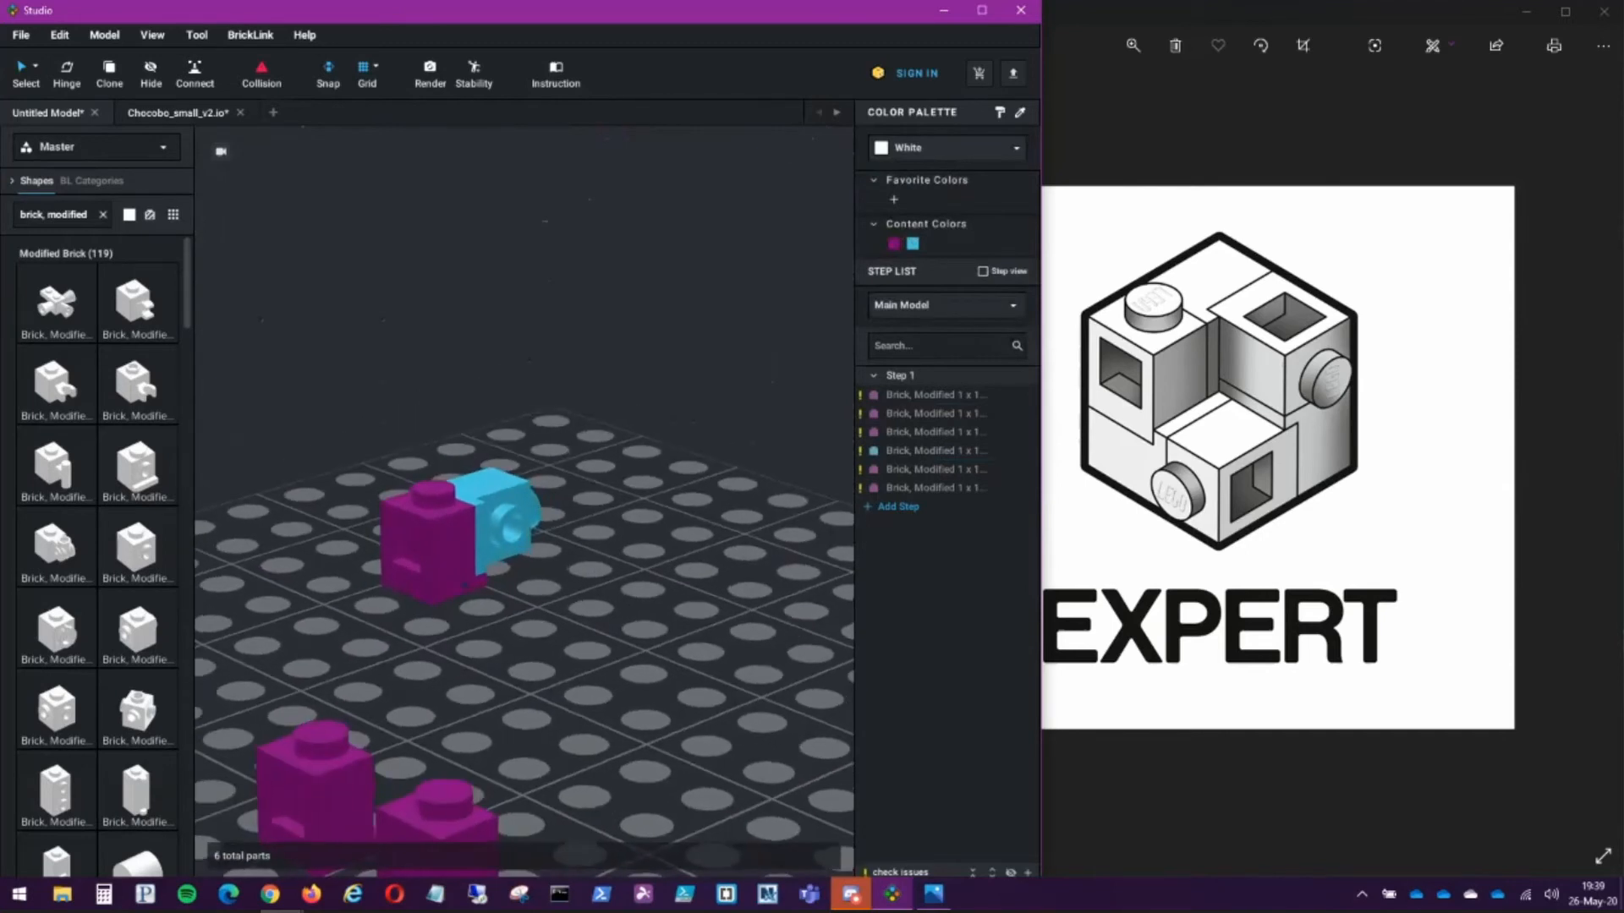
pyautogui.moveTo(311, 365); pyautogui.dragTo(668, 677)
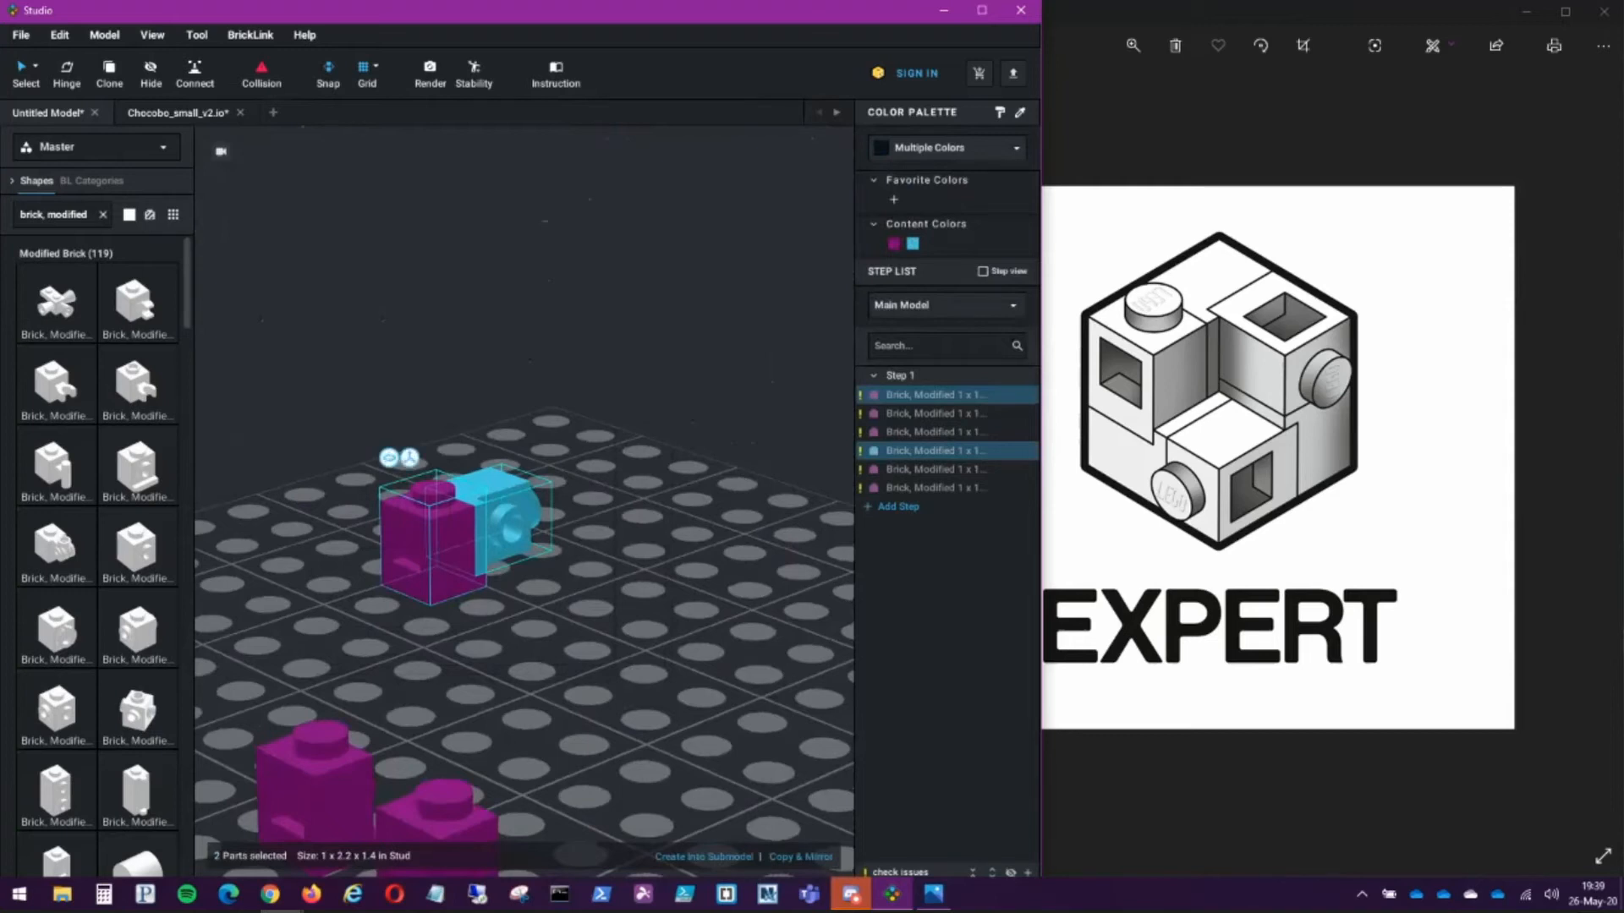
pyautogui.click(410, 458)
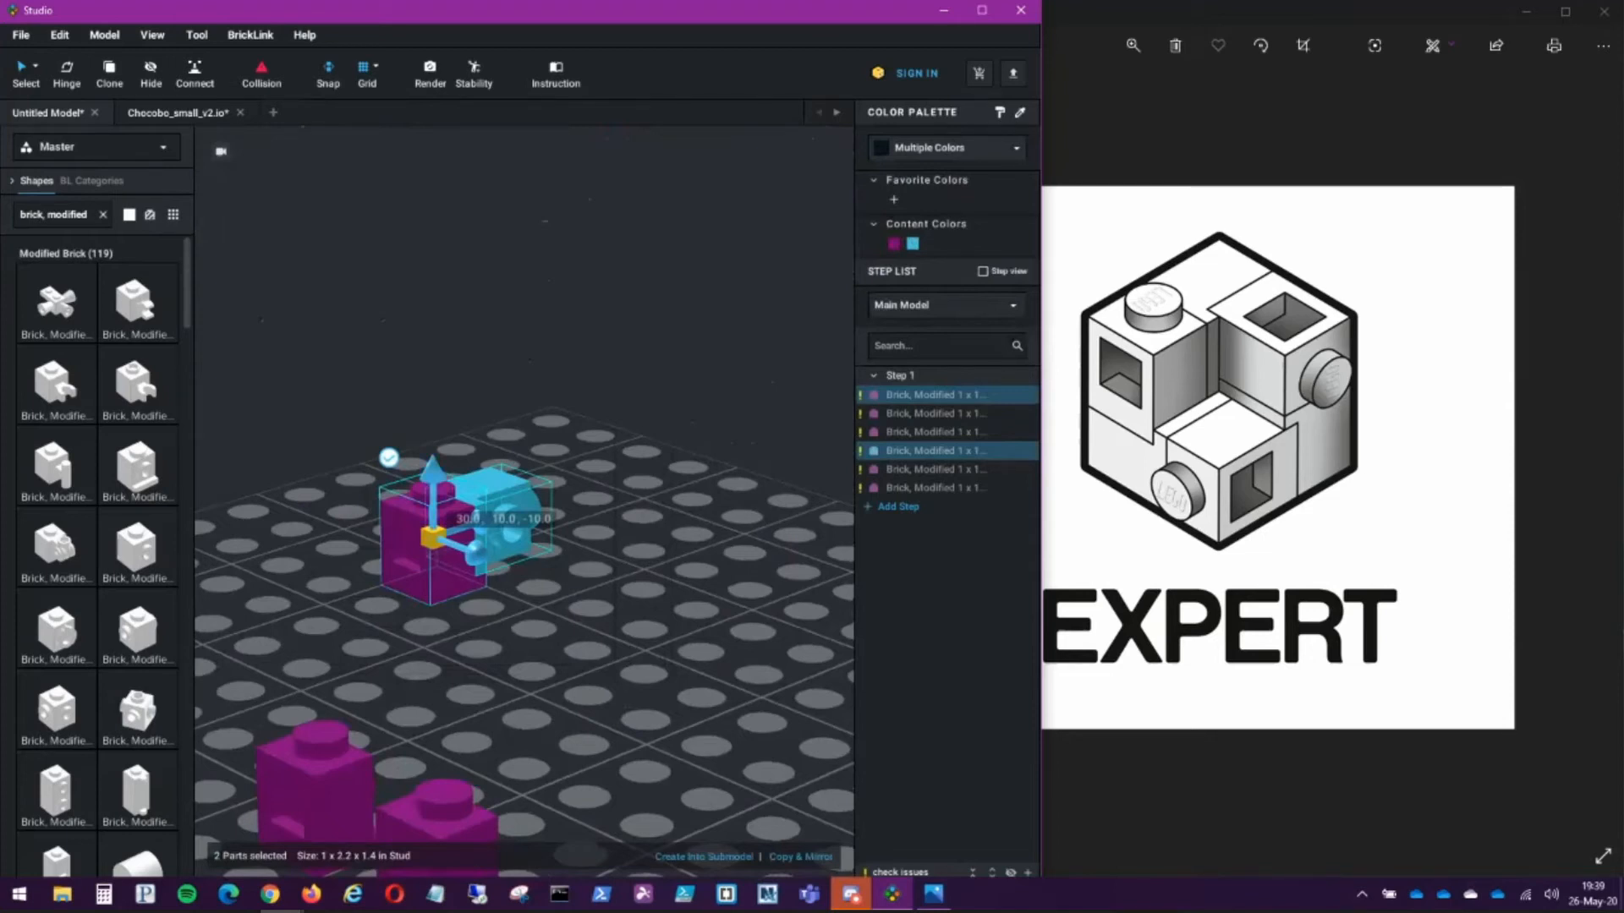
pyautogui.press('q')
pyautogui.press('q')
pyautogui.press('q')
pyautogui.press('q')
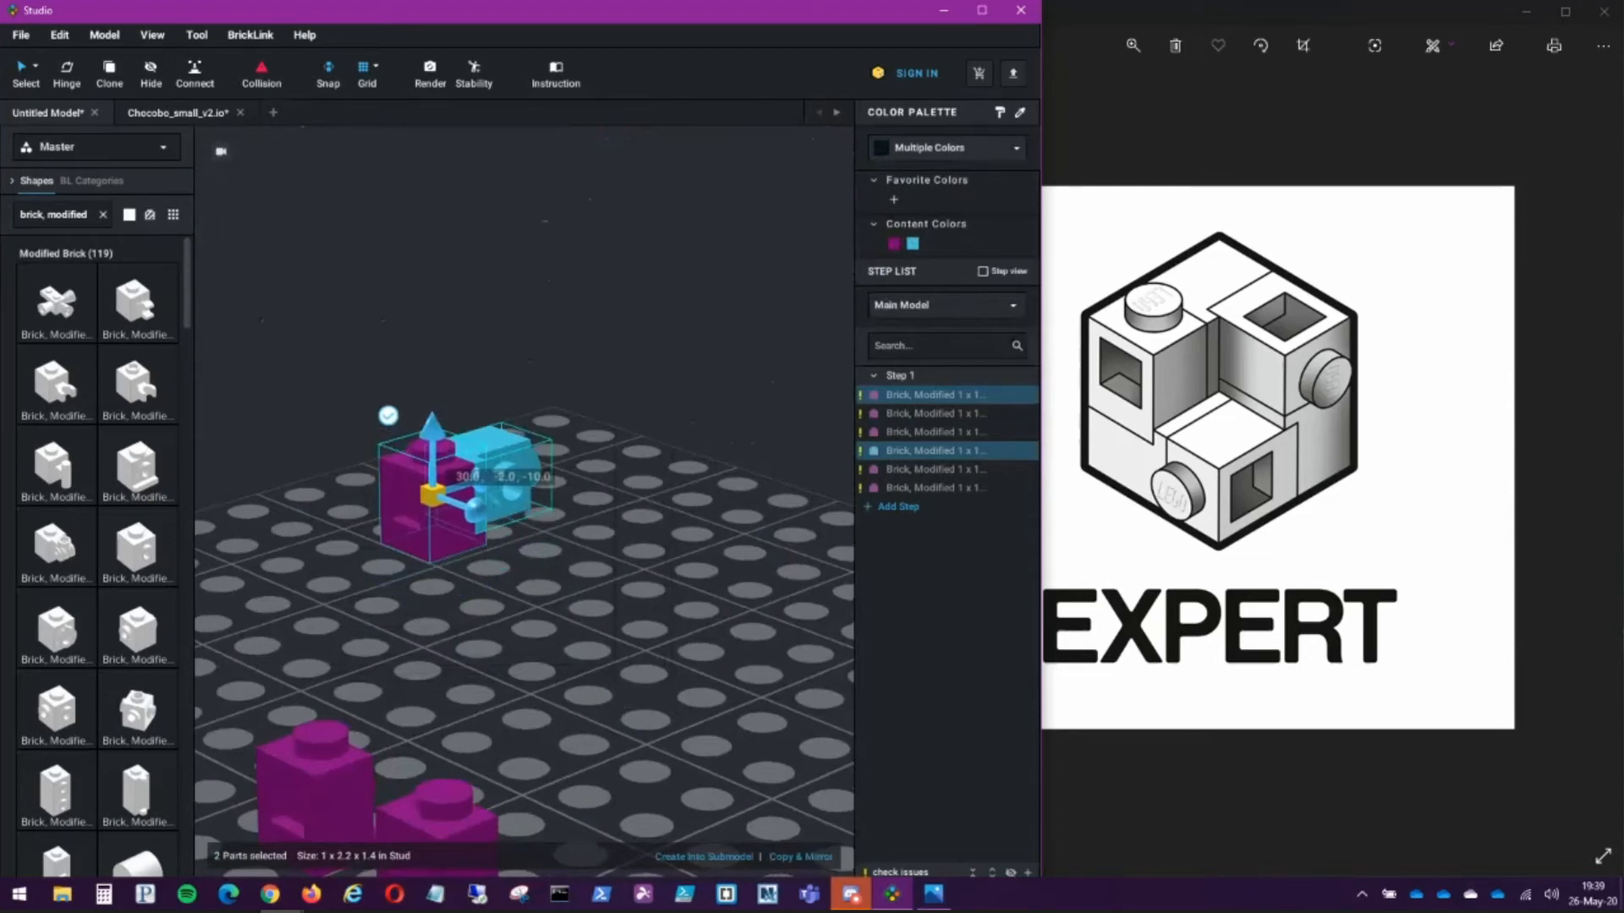
pyautogui.press('q')
pyautogui.press('q')
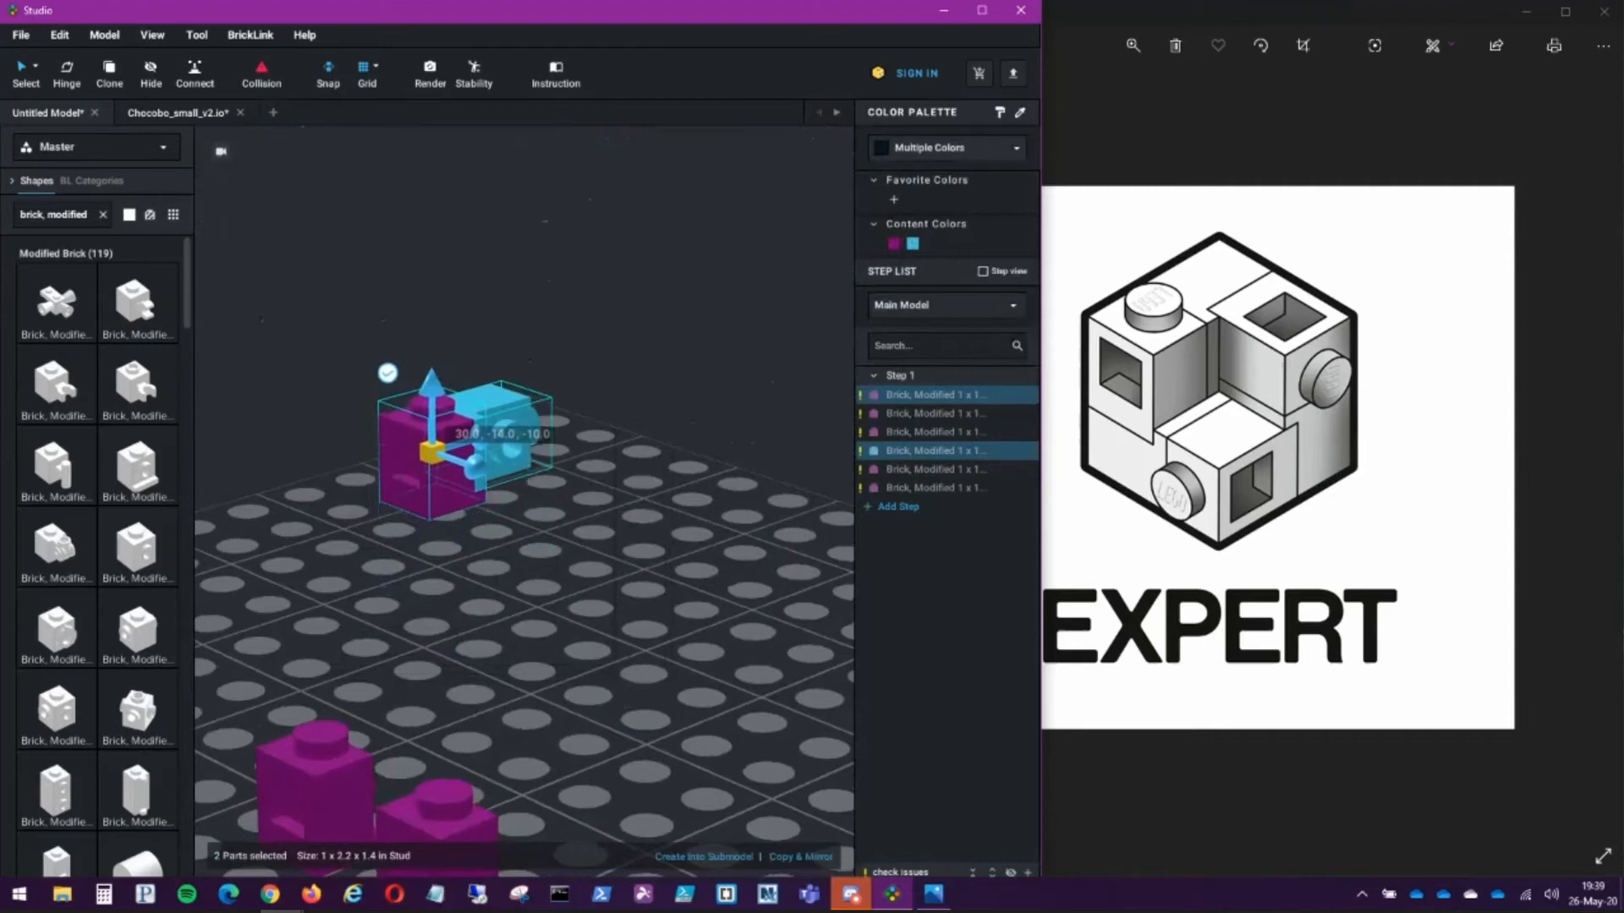
pyautogui.press('Escape')
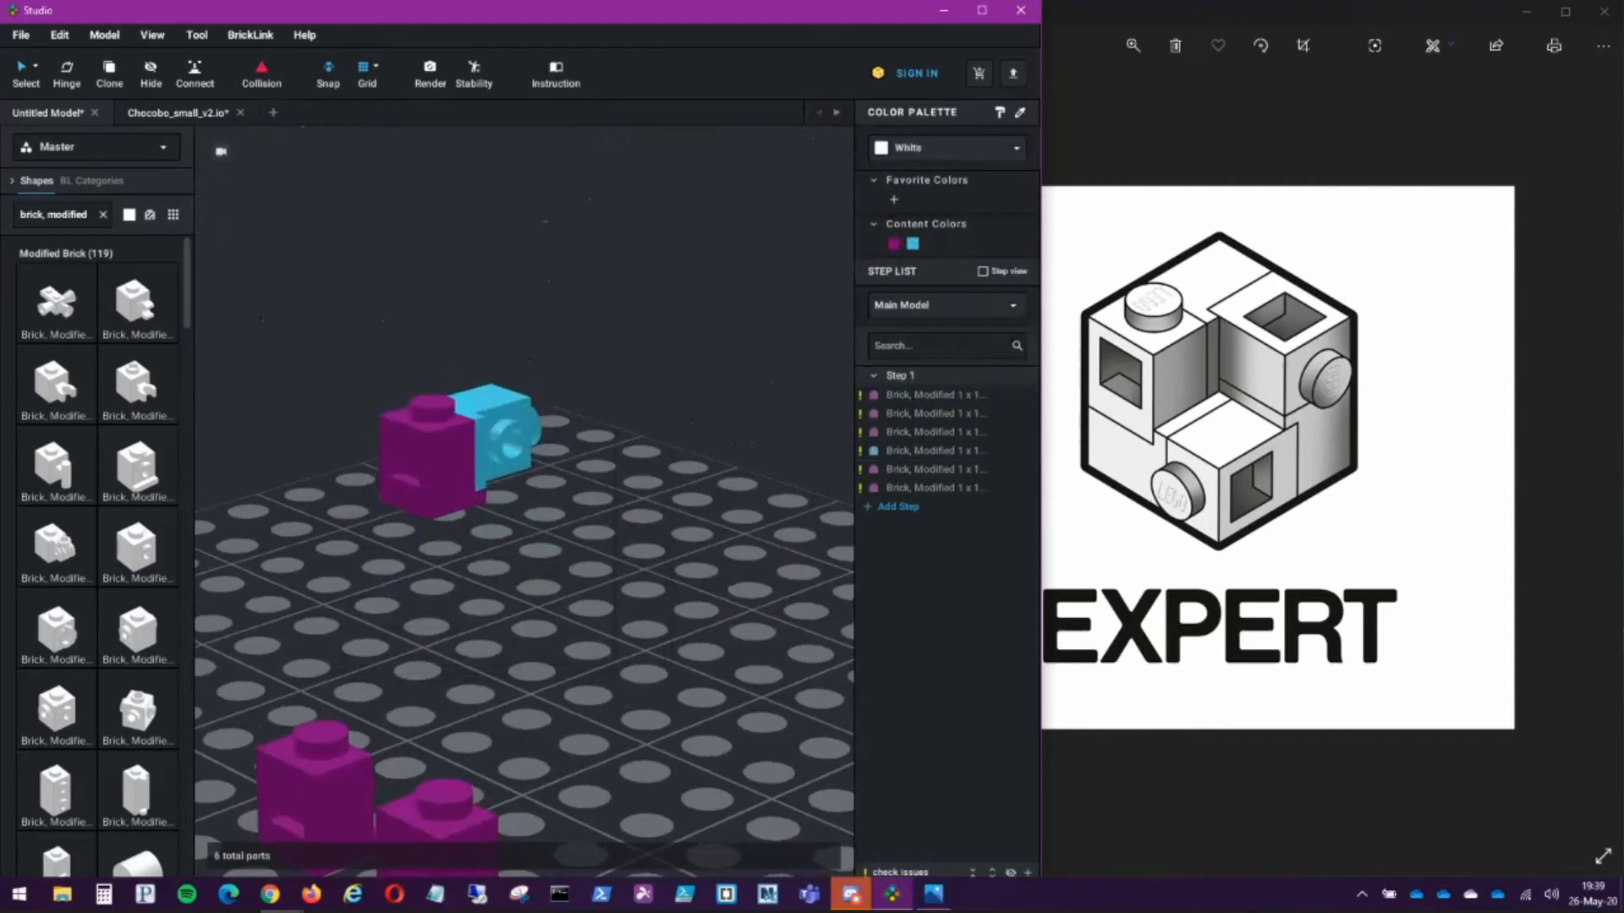
# Step: Move a third purple headlight brick from the front of the grid to an empty spot beside the raised pair
pyautogui.moveTo(541, 541); pyautogui.dragTo(647, 516, button='right')
pyautogui.scroll(-5, 528, 508)
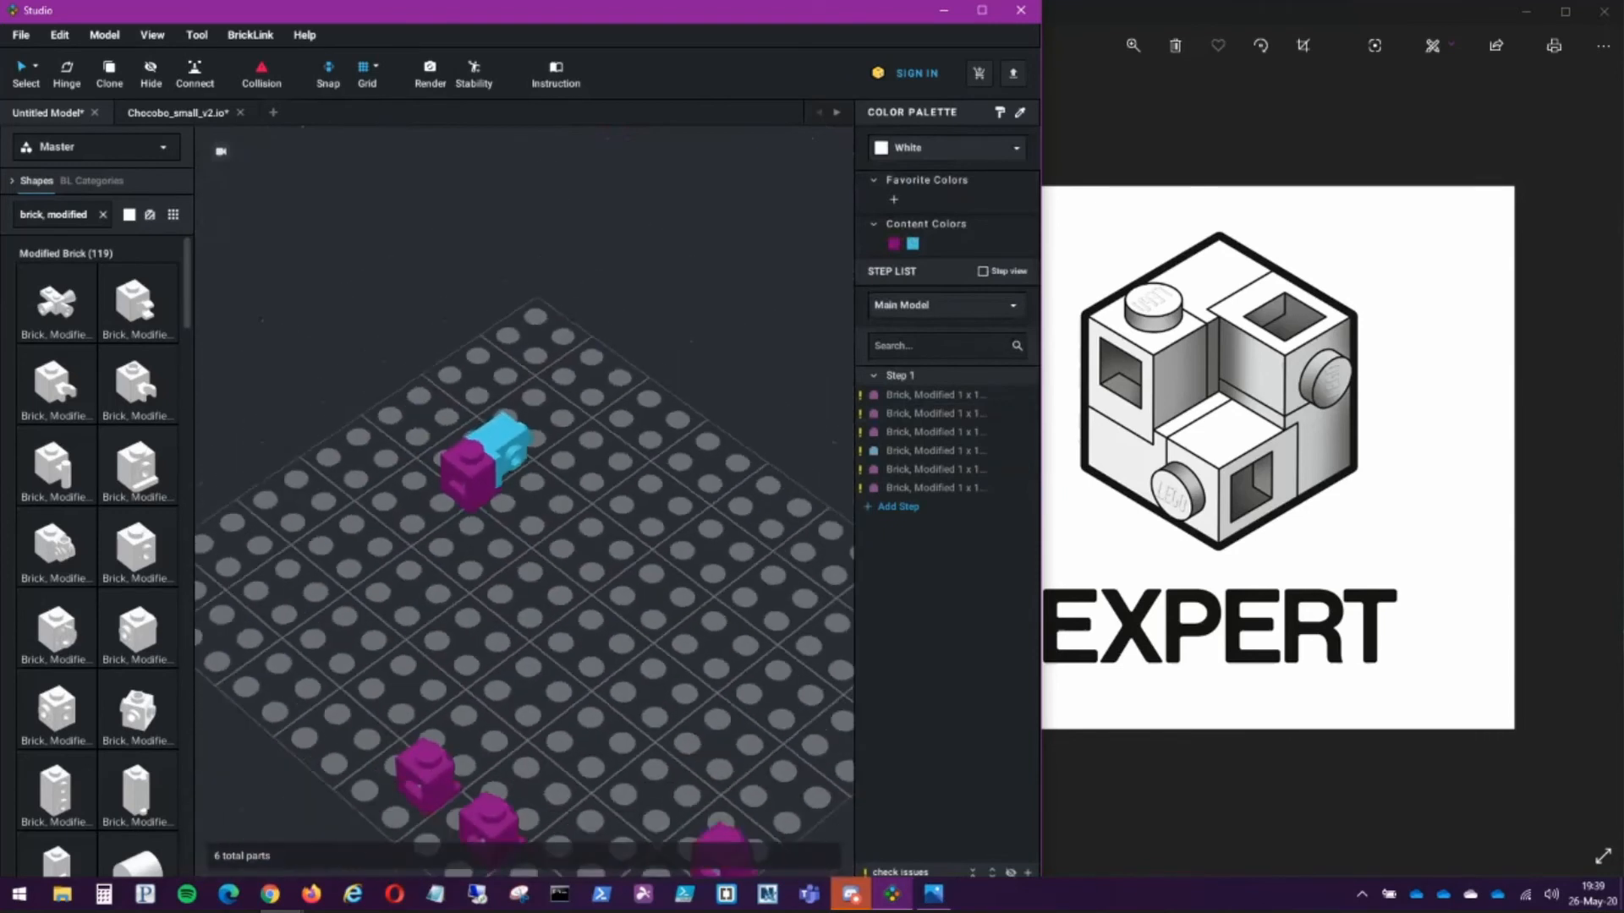
pyautogui.moveTo(622, 803); pyautogui.dragTo(597, 490)
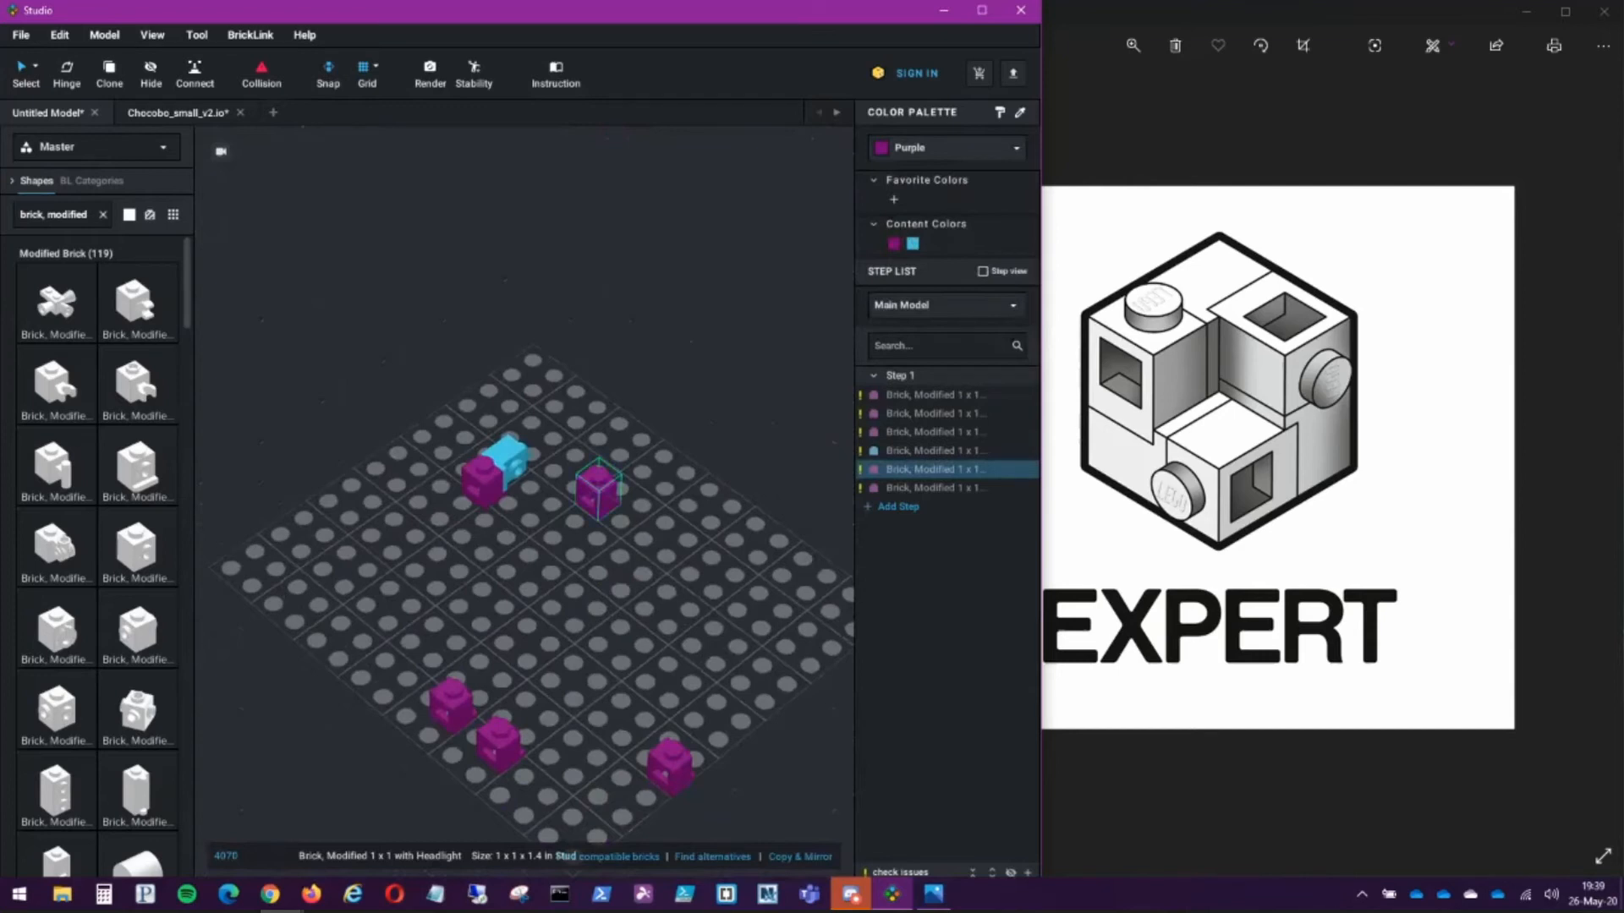
pyautogui.scroll(5, 597, 490)
pyautogui.moveTo(598, 490); pyautogui.dragTo(597, 450, button='right')
# Step: Rotate the third brick so it lies down with its square opening facing up, and recolour it Green
pyautogui.moveTo(808, 549); pyautogui.dragTo(641, 562)
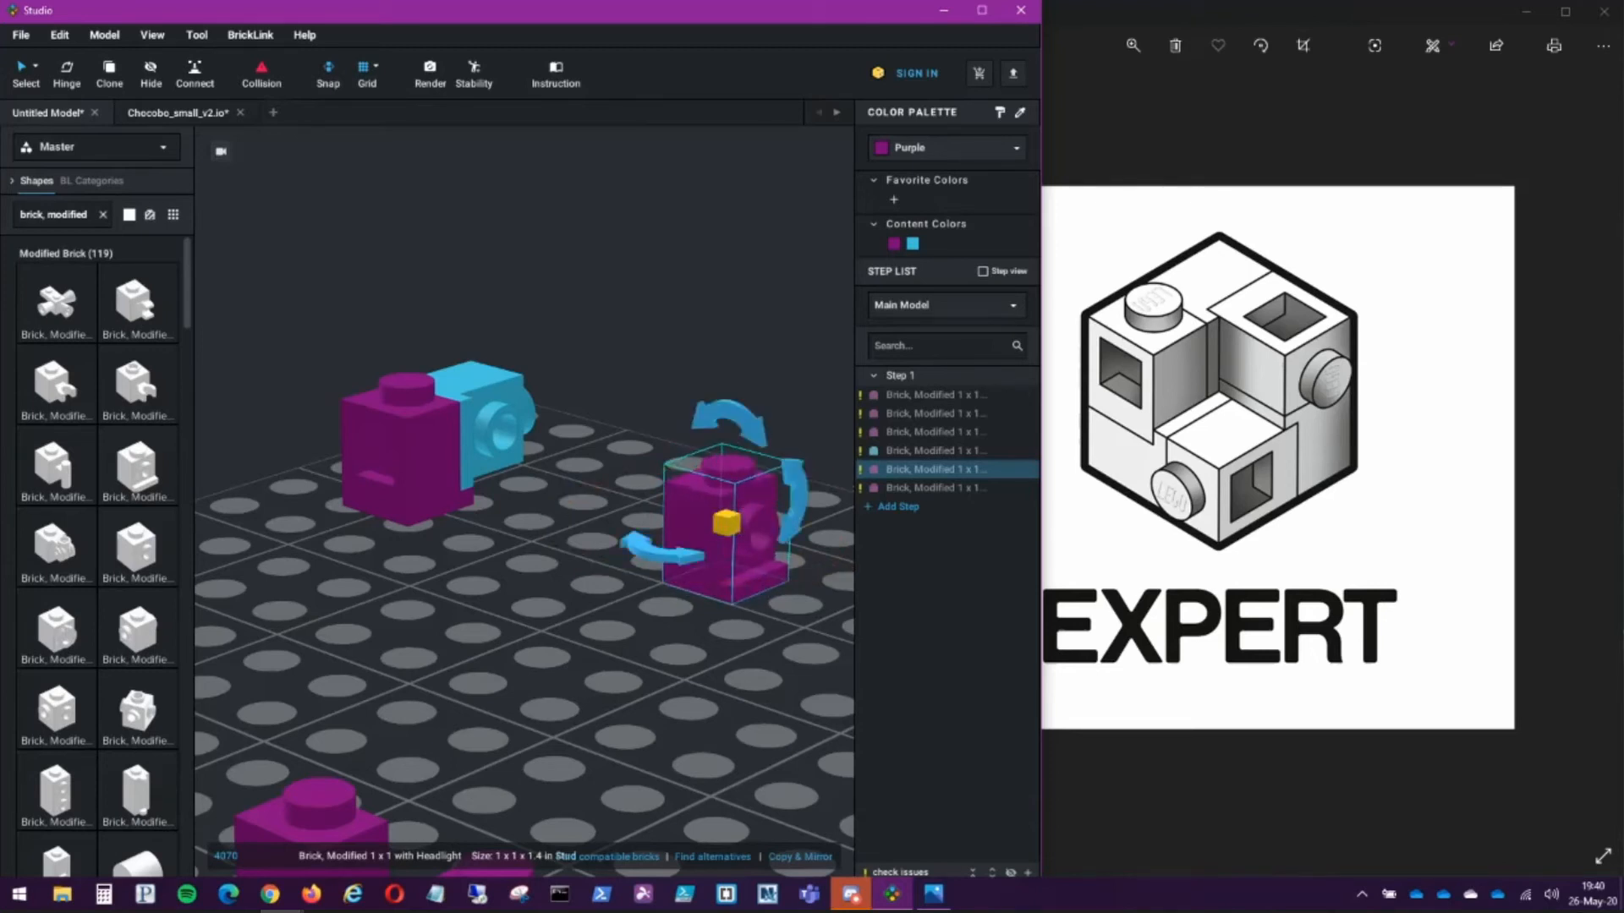
pyautogui.moveTo(729, 417); pyautogui.dragTo(846, 573)
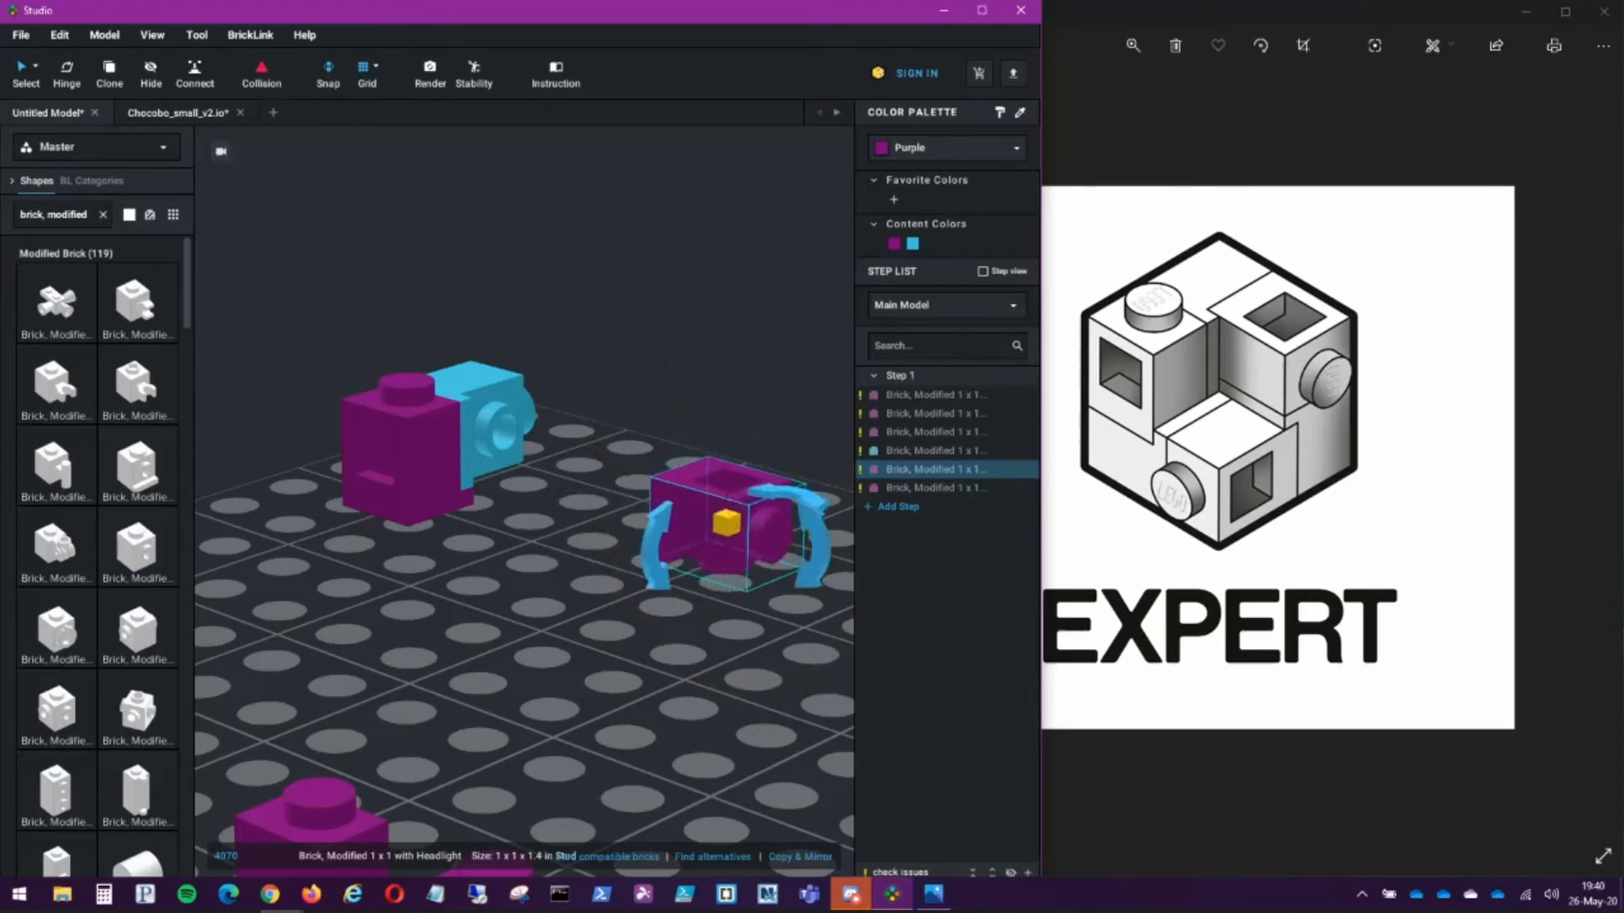
pyautogui.click(947, 148)
pyautogui.click(939, 267)
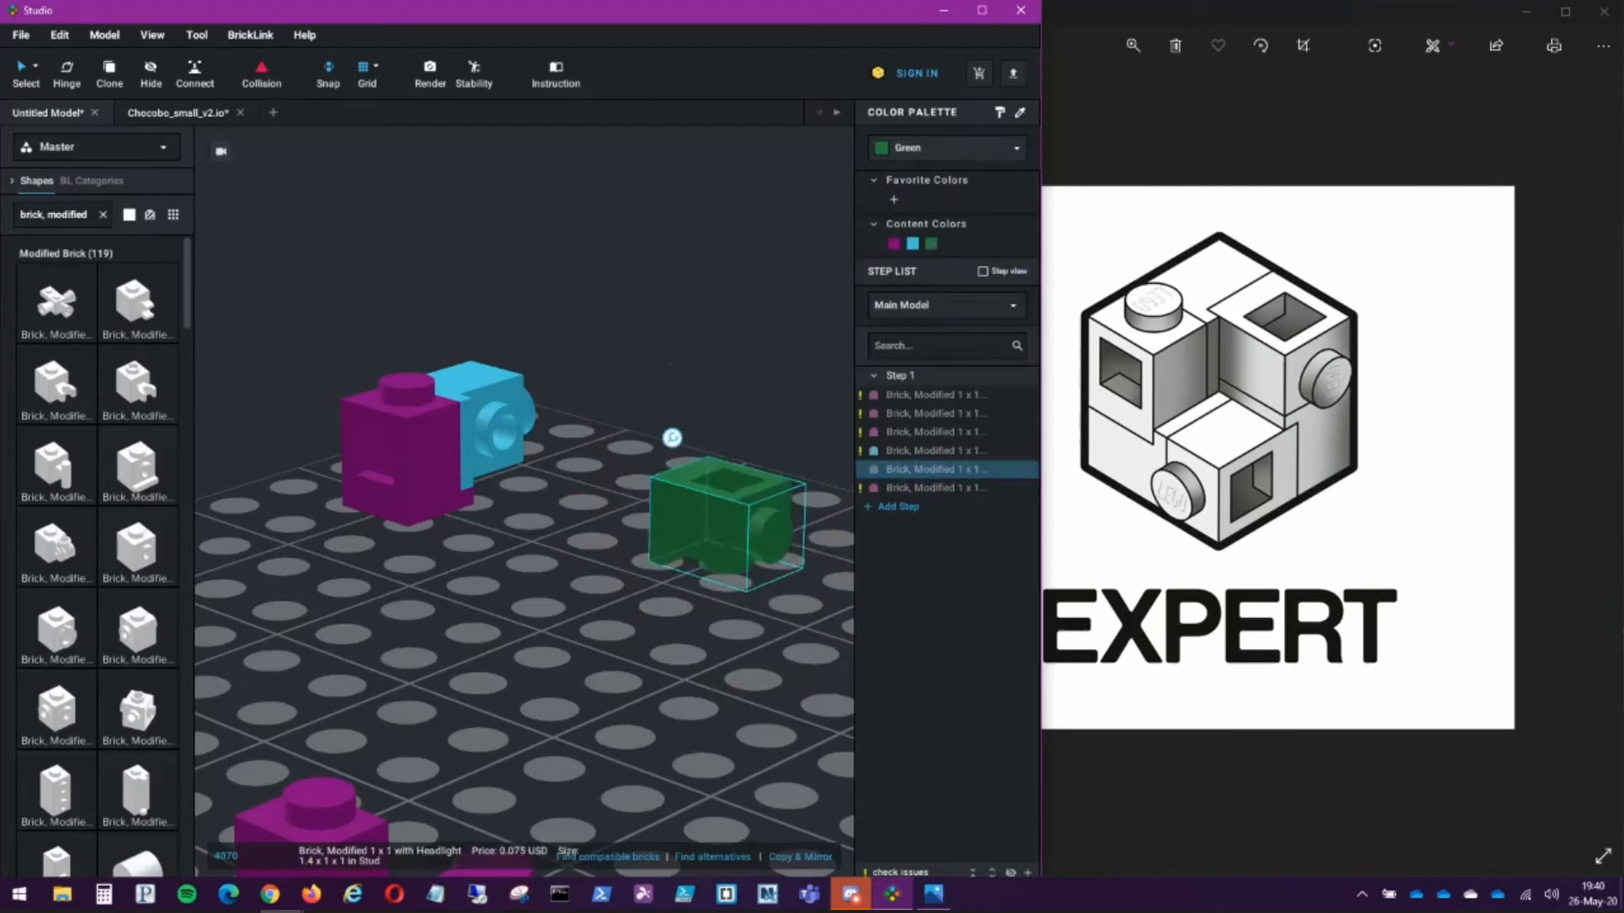
# Step: Attach the green brick to the side stud of the light blue brick
pyautogui.moveTo(727, 524); pyautogui.dragTo(581, 440)
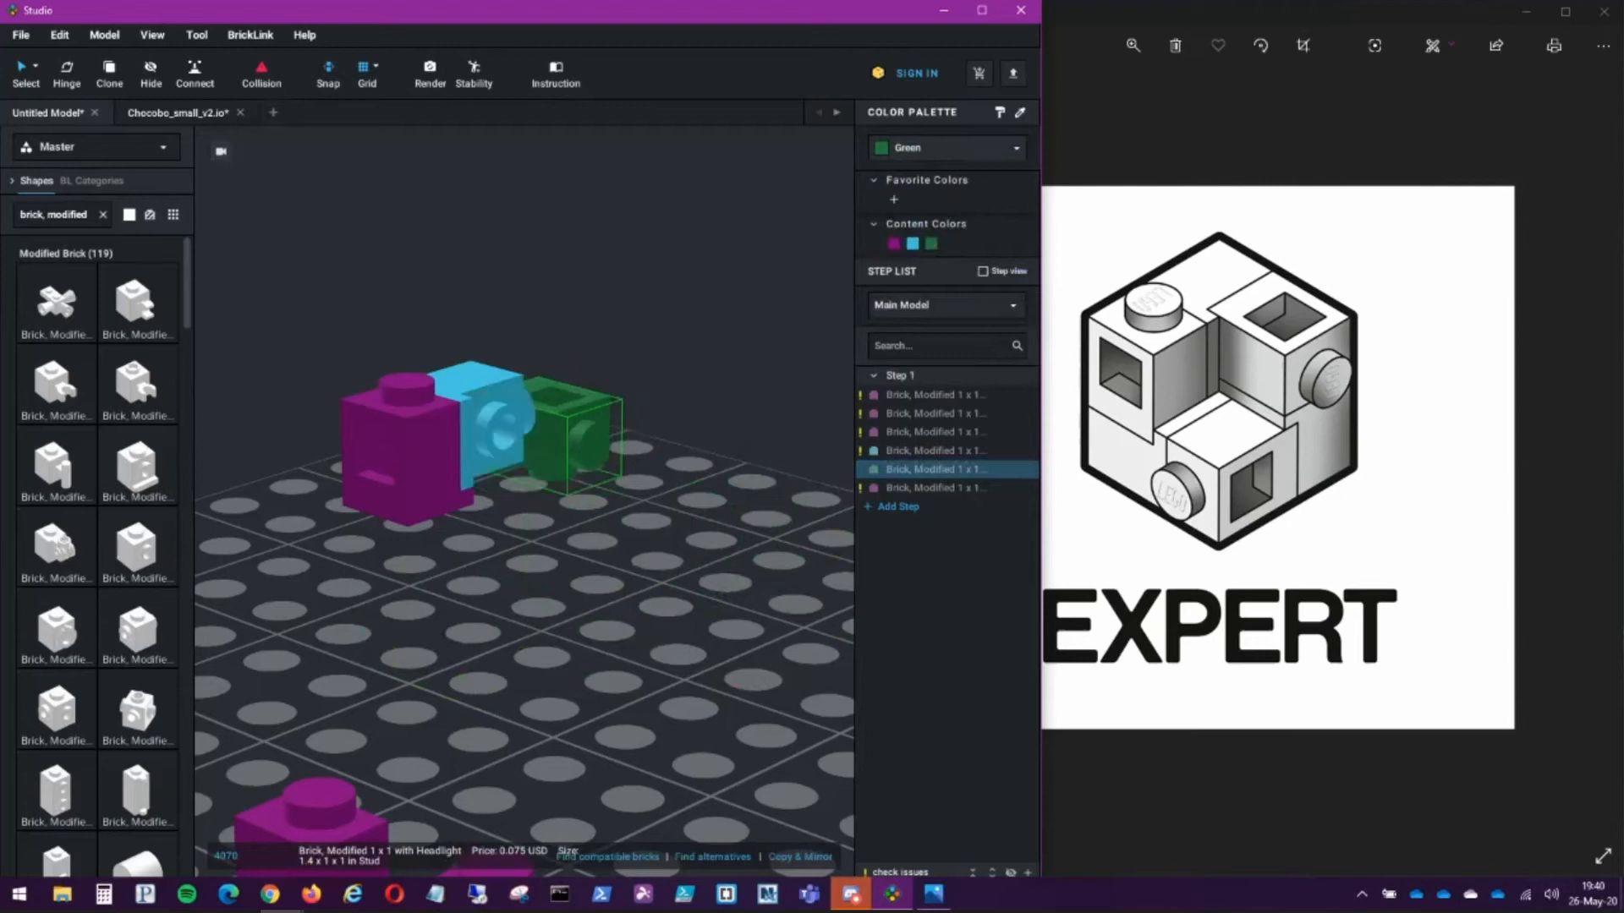
pyautogui.moveTo(582, 440); pyautogui.dragTo(609, 431)
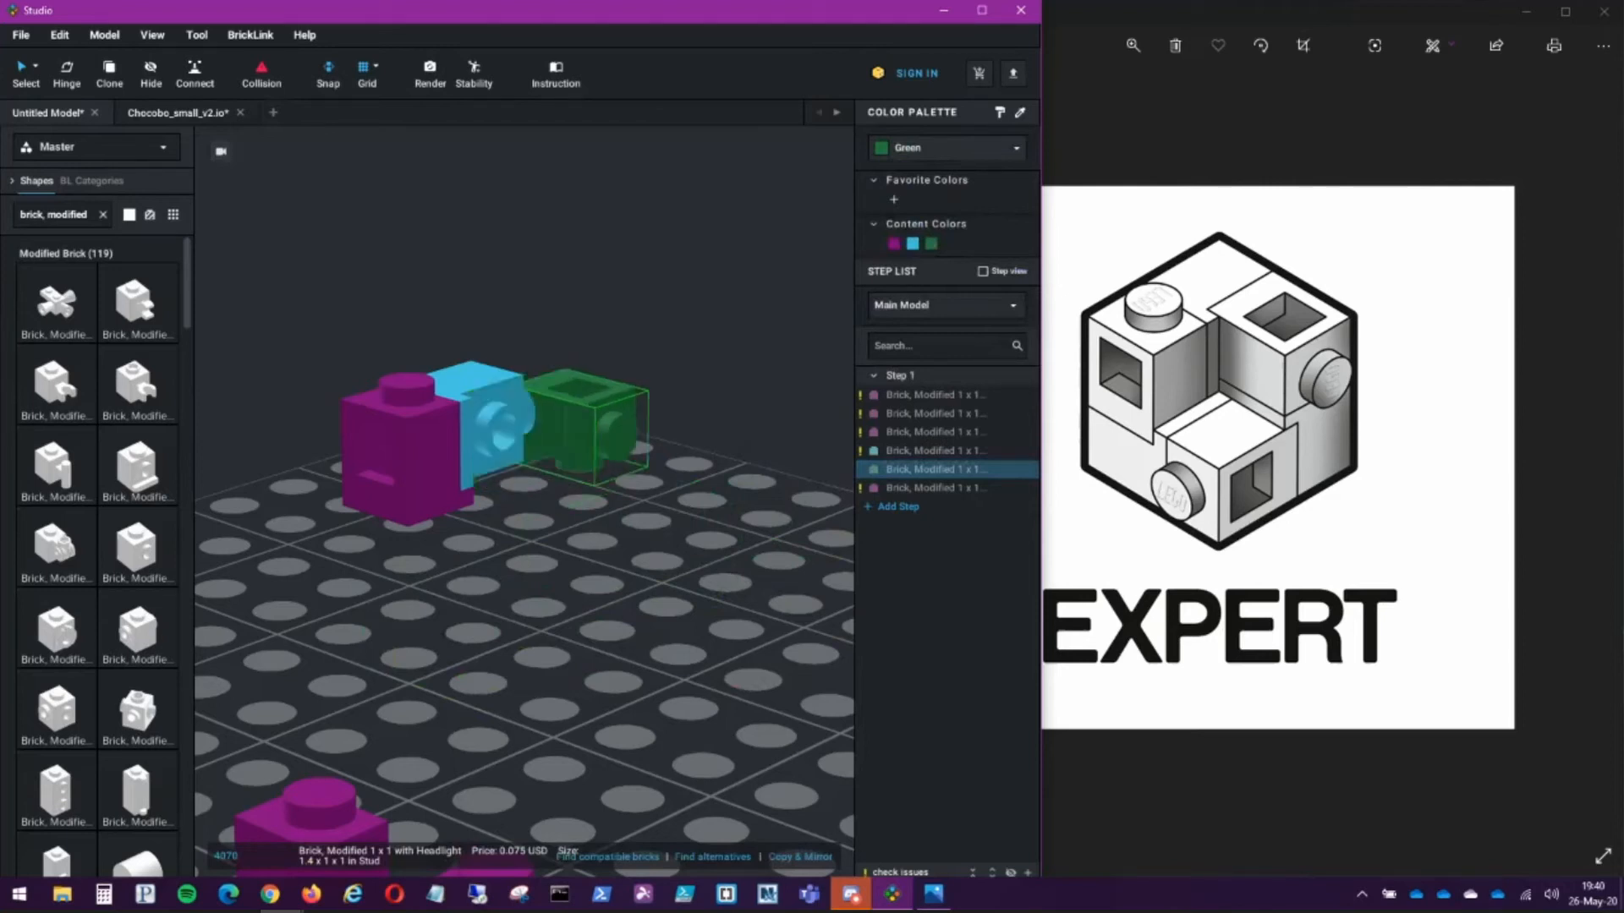
pyautogui.press('s')
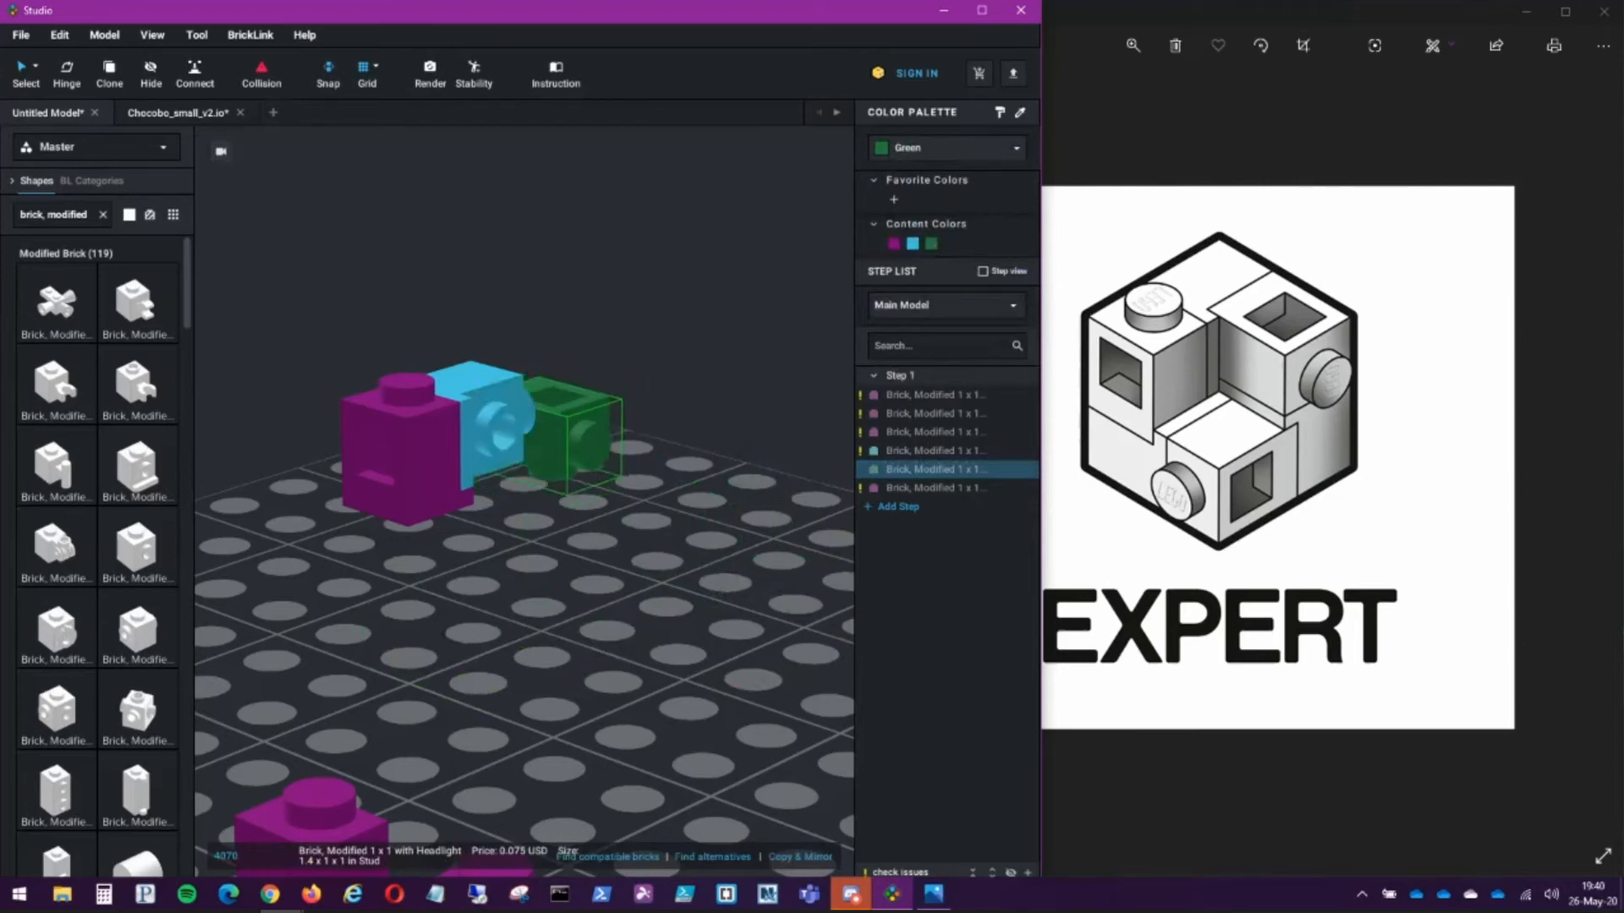
pyautogui.moveTo(524, 507); pyautogui.dragTo(575, 550, button='right')
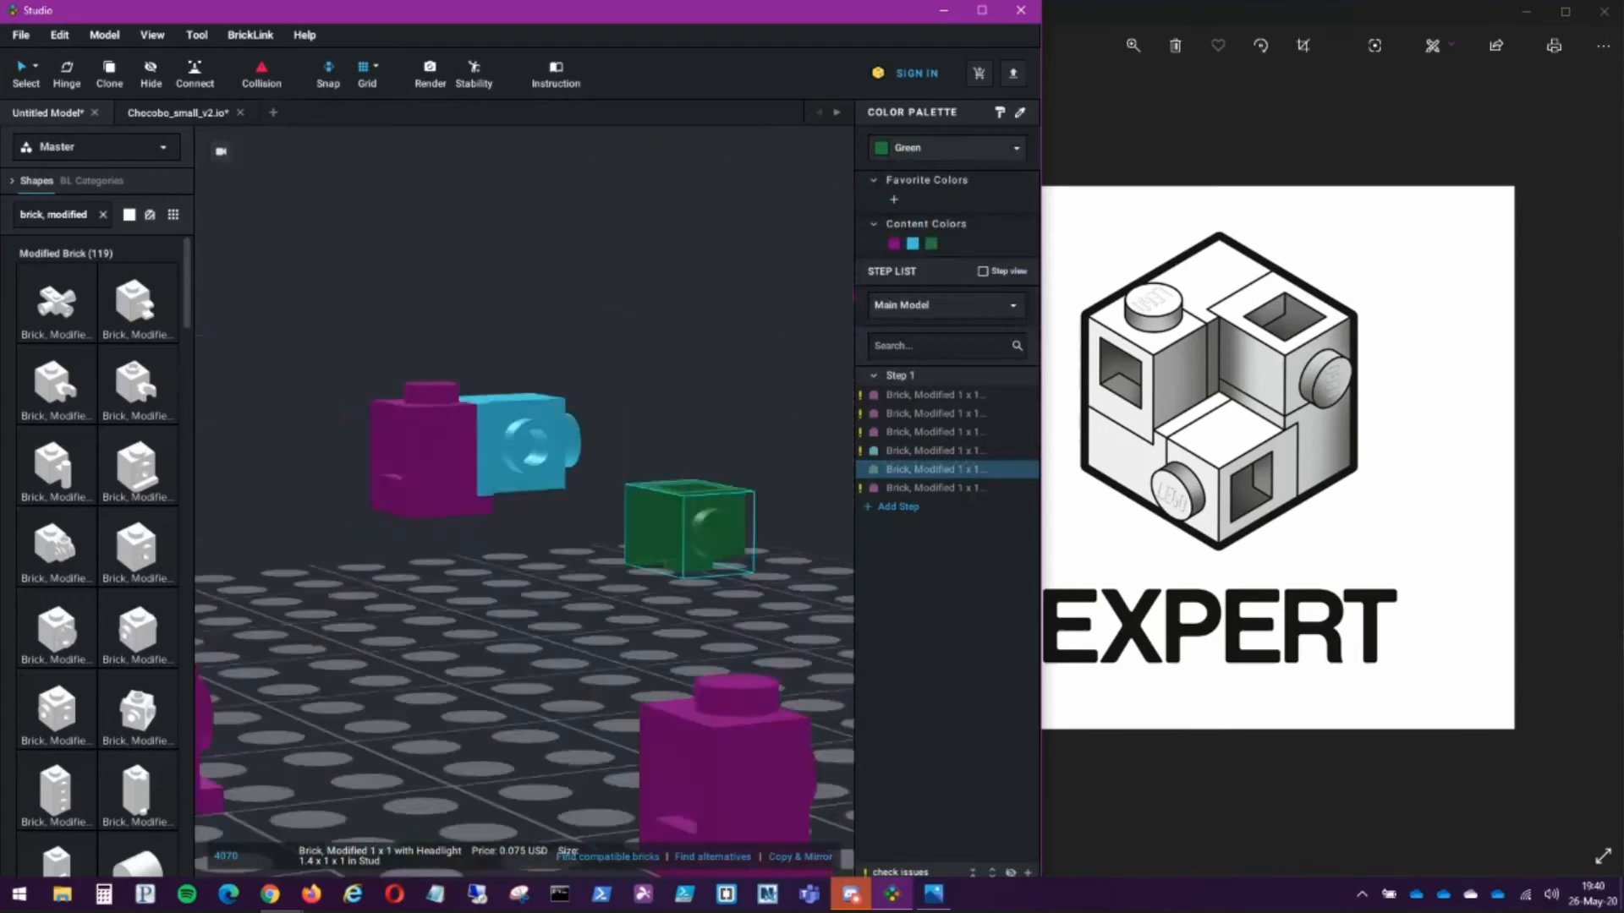
# Step: Turn a fourth headlight brick upside down in front of the raised bricks so its opening faces up, and recolour it Yellow
pyautogui.moveTo(550, 592); pyautogui.dragTo(520, 634)
pyautogui.moveTo(473, 488); pyautogui.dragTo(519, 812)
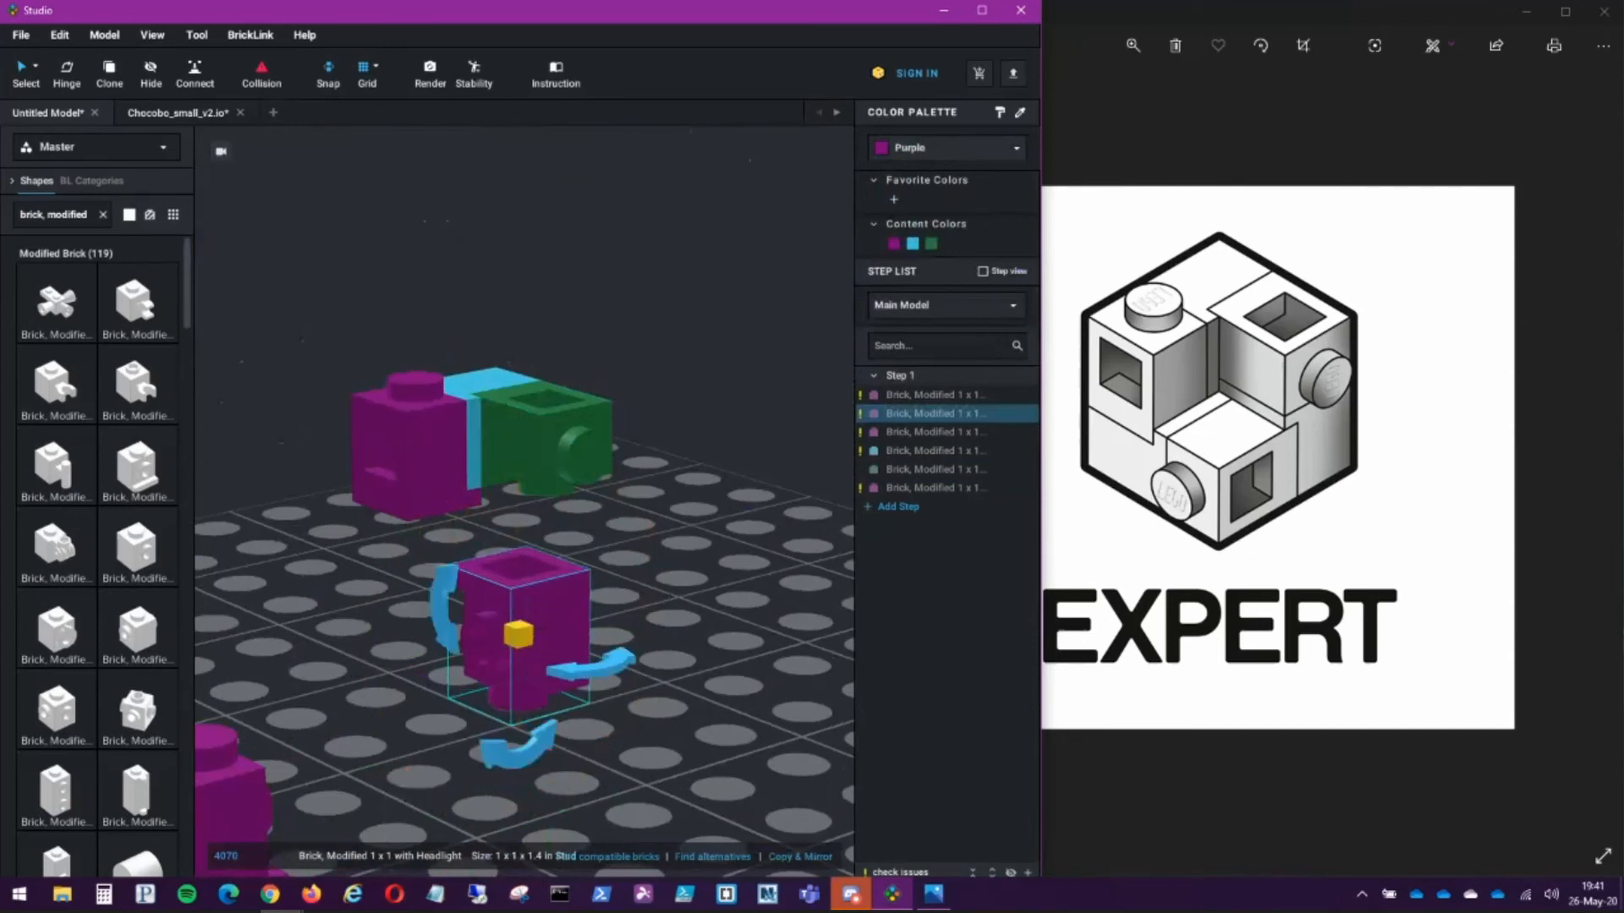
pyautogui.press('Escape')
pyautogui.click(470, 546)
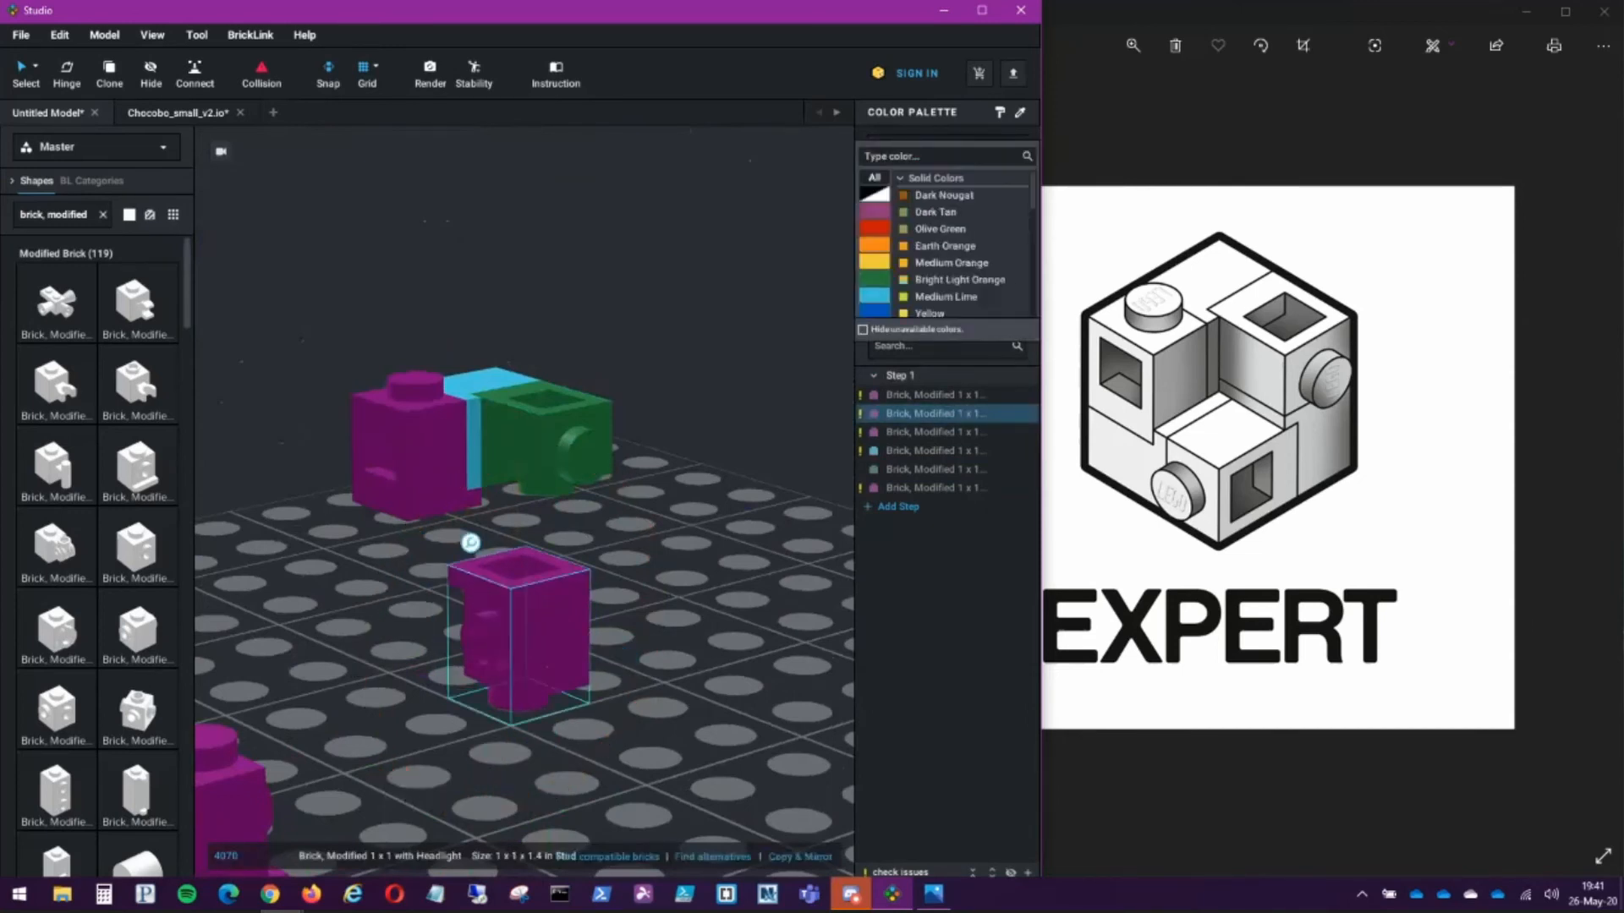
pyautogui.click(930, 313)
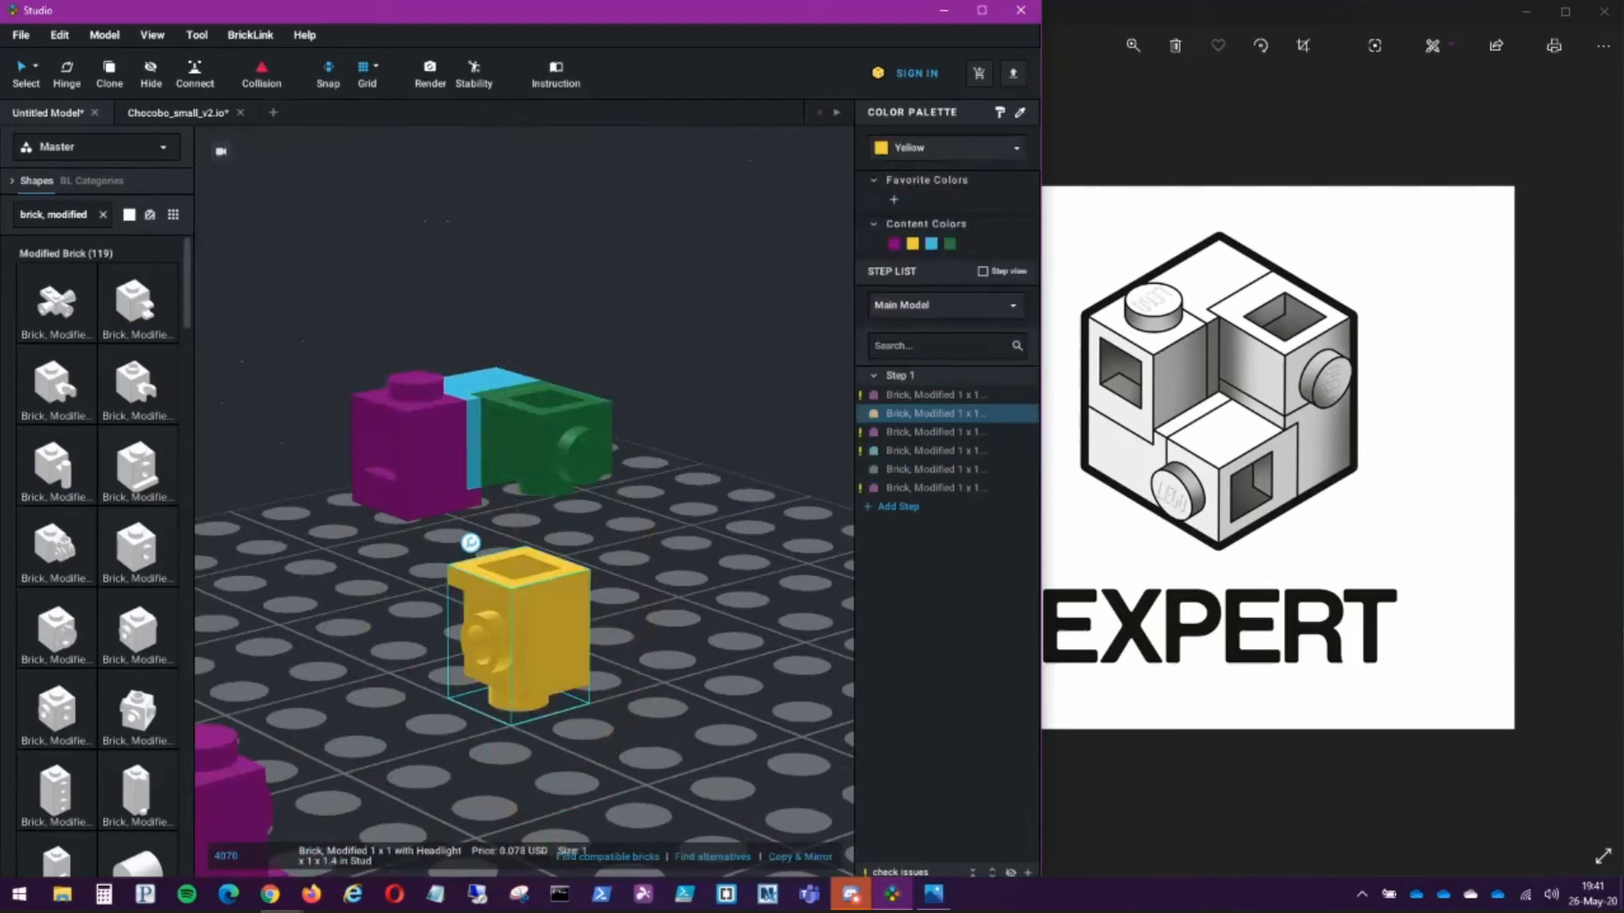
# Step: Attach the yellow brick to the underside of the green brick with its side stud facing the front
pyautogui.moveTo(471, 542); pyautogui.dragTo(505, 461)
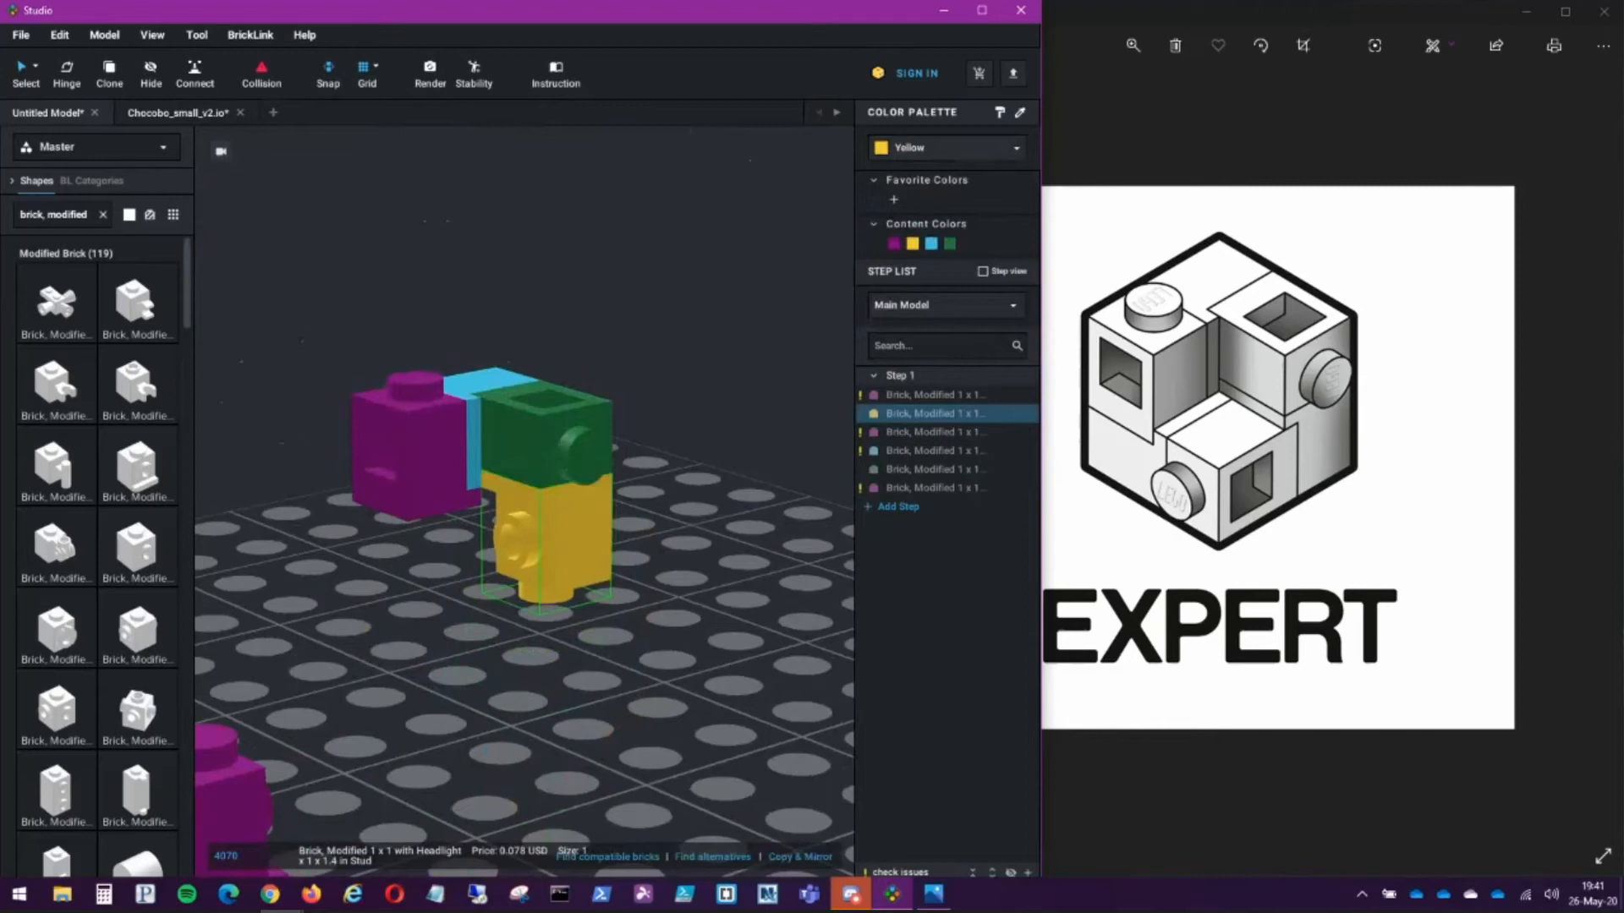
pyautogui.moveTo(473, 558); pyautogui.dragTo(791, 584, button='right')
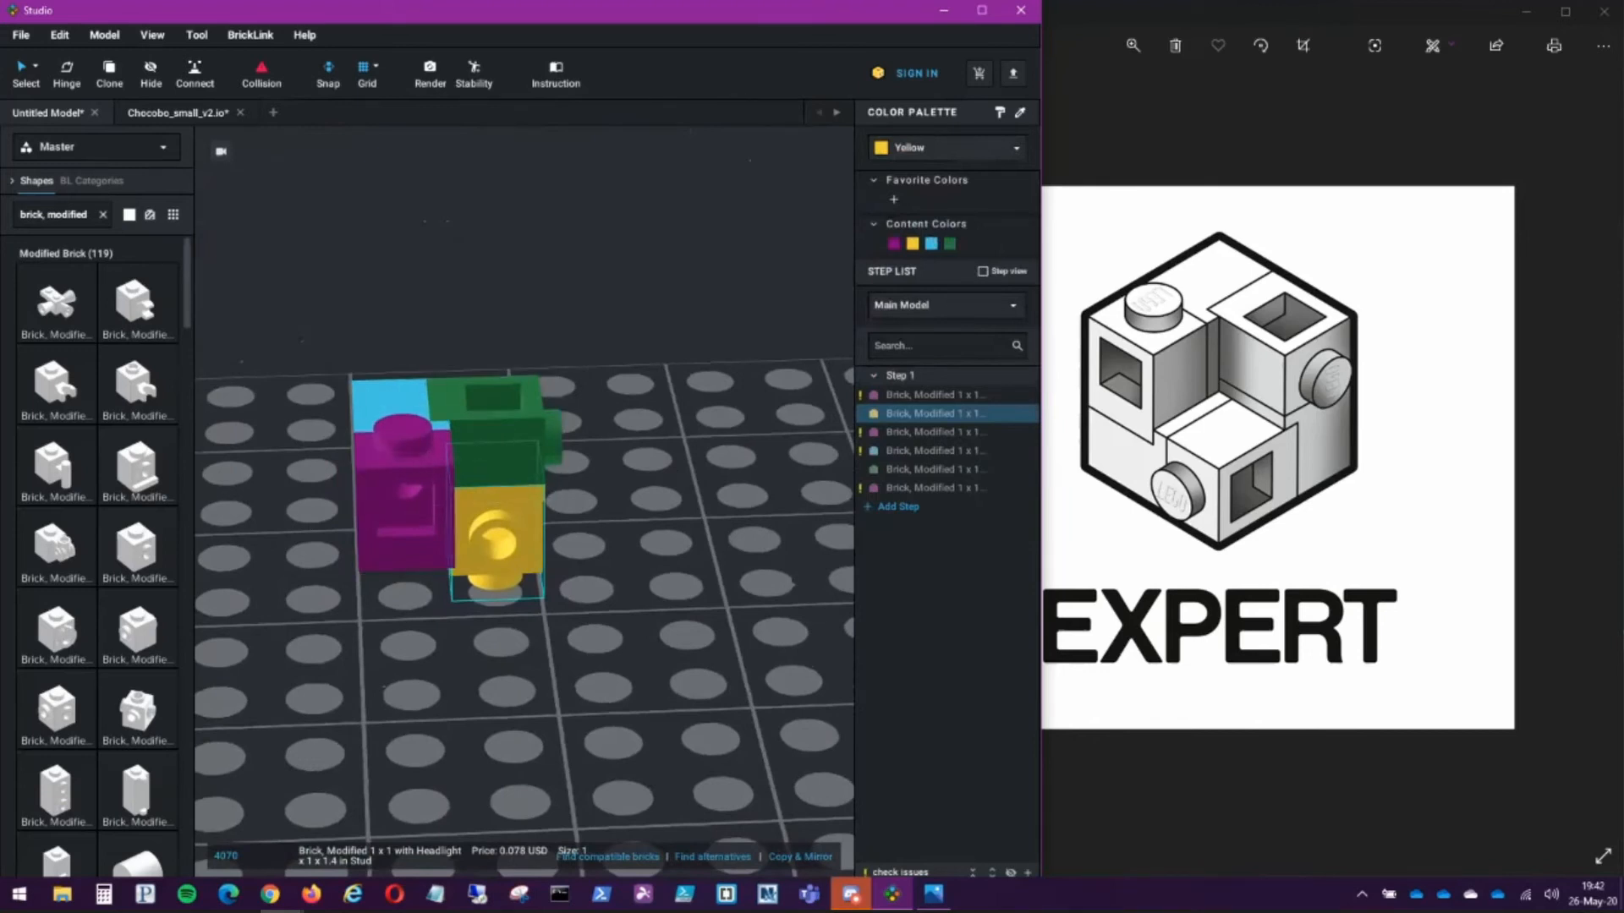
pyautogui.moveTo(592, 592); pyautogui.dragTo(711, 512, button='right')
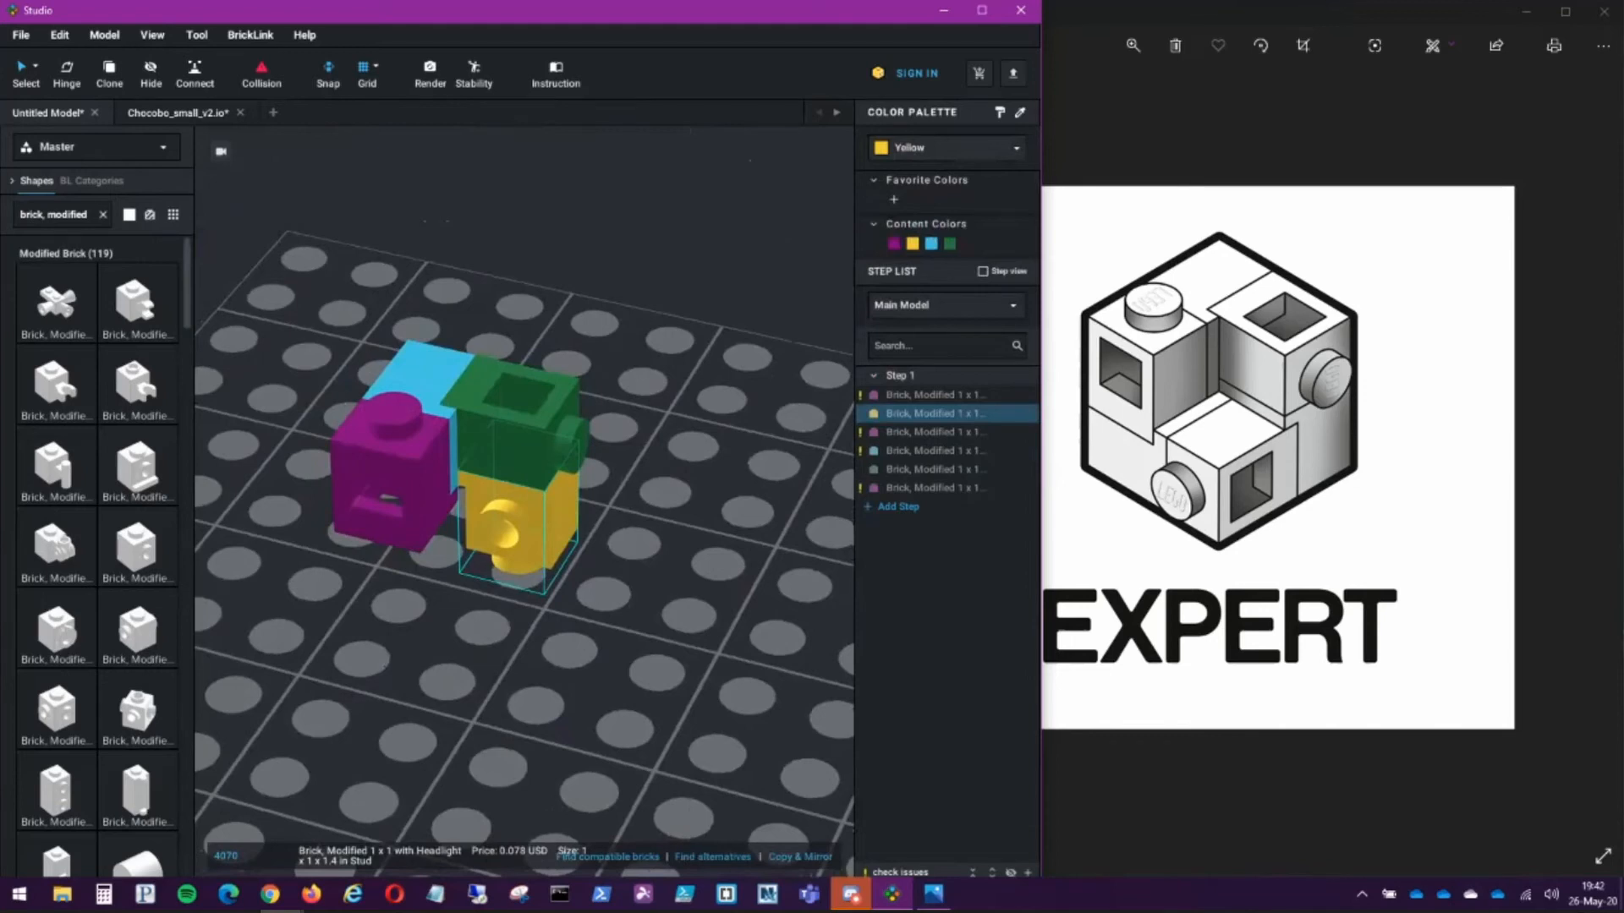
# Step: Rotate a loose purple headlight brick onto its side so its square opening faces sideways, and recolour it Orange
pyautogui.scroll(-4, 524, 503)
pyautogui.moveTo(718, 727); pyautogui.dragTo(700, 694)
pyautogui.scroll(3, 700, 693)
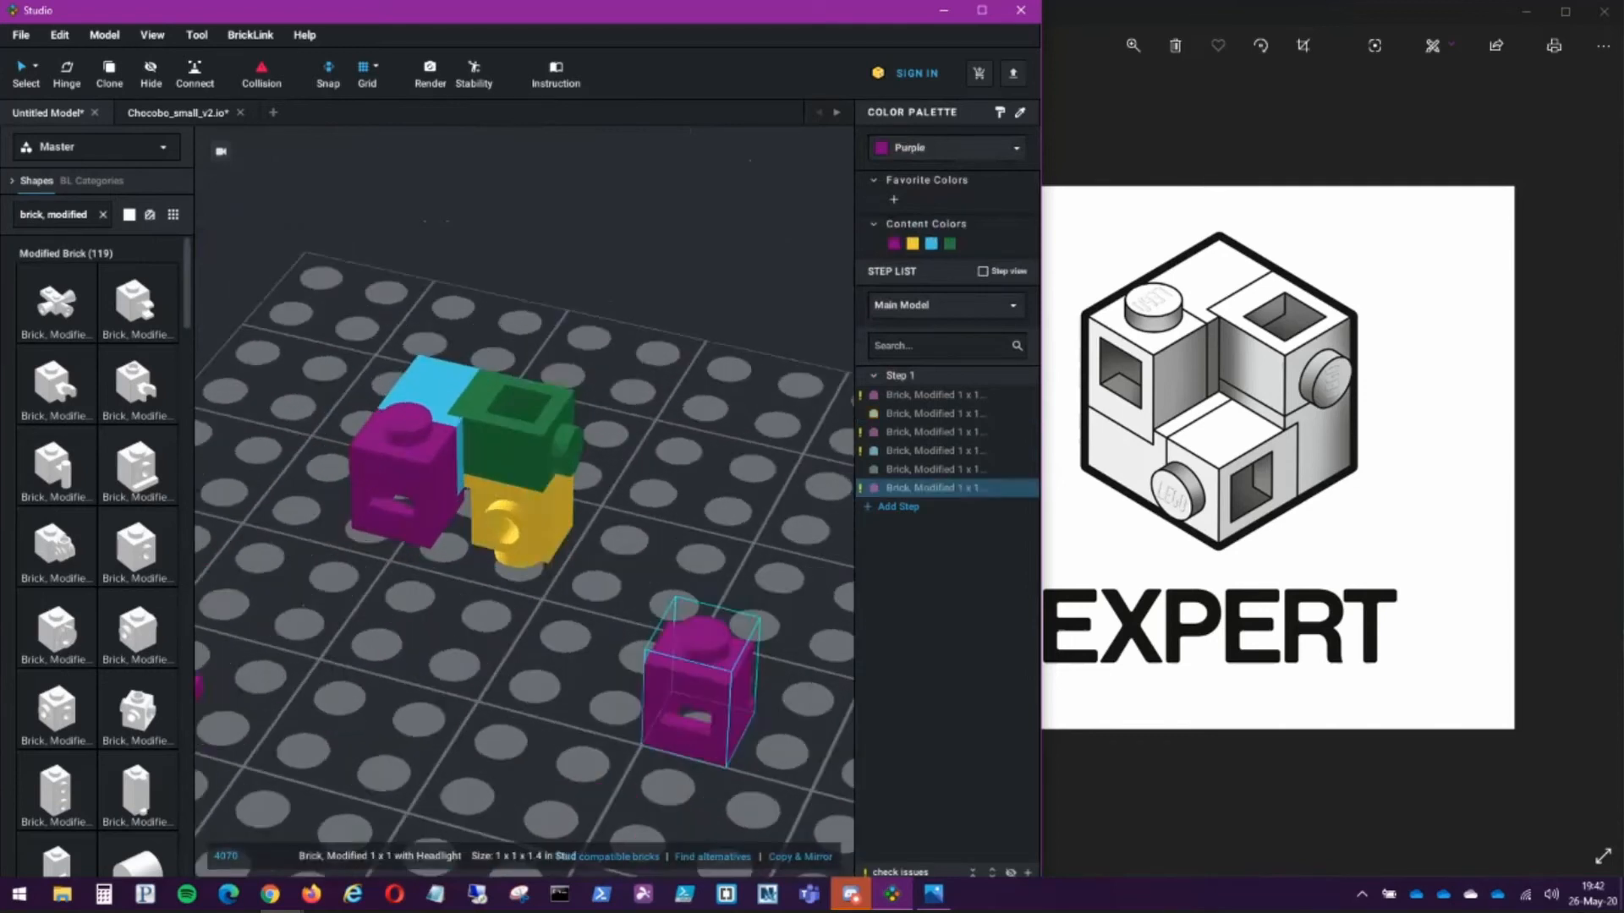
pyautogui.click(633, 607)
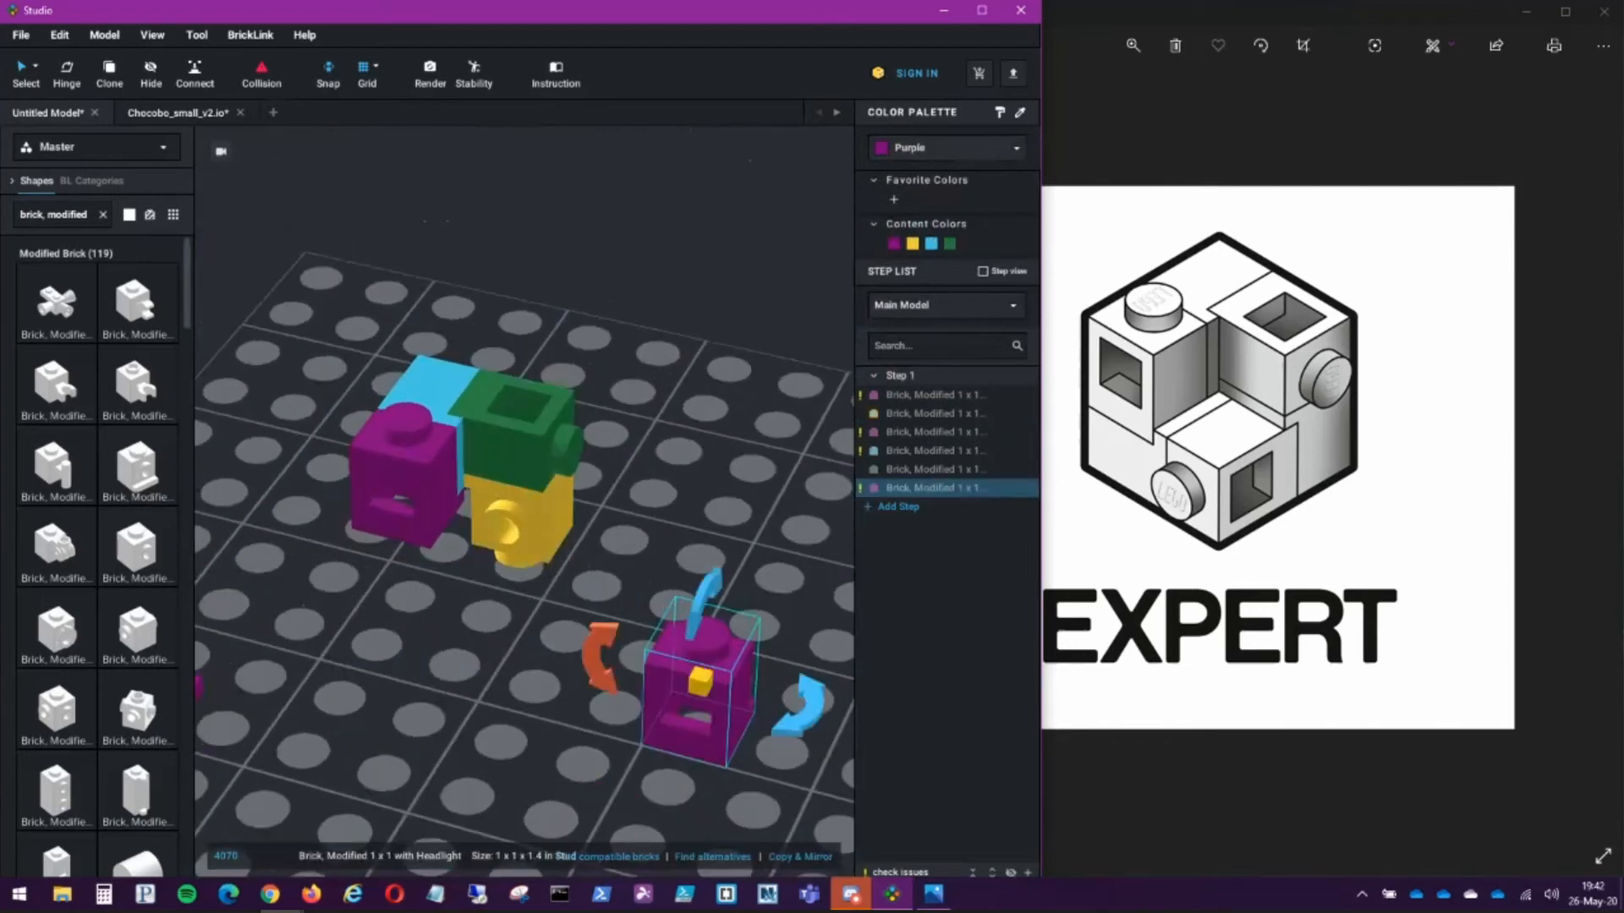
pyautogui.moveTo(598, 657); pyautogui.dragTo(672, 795)
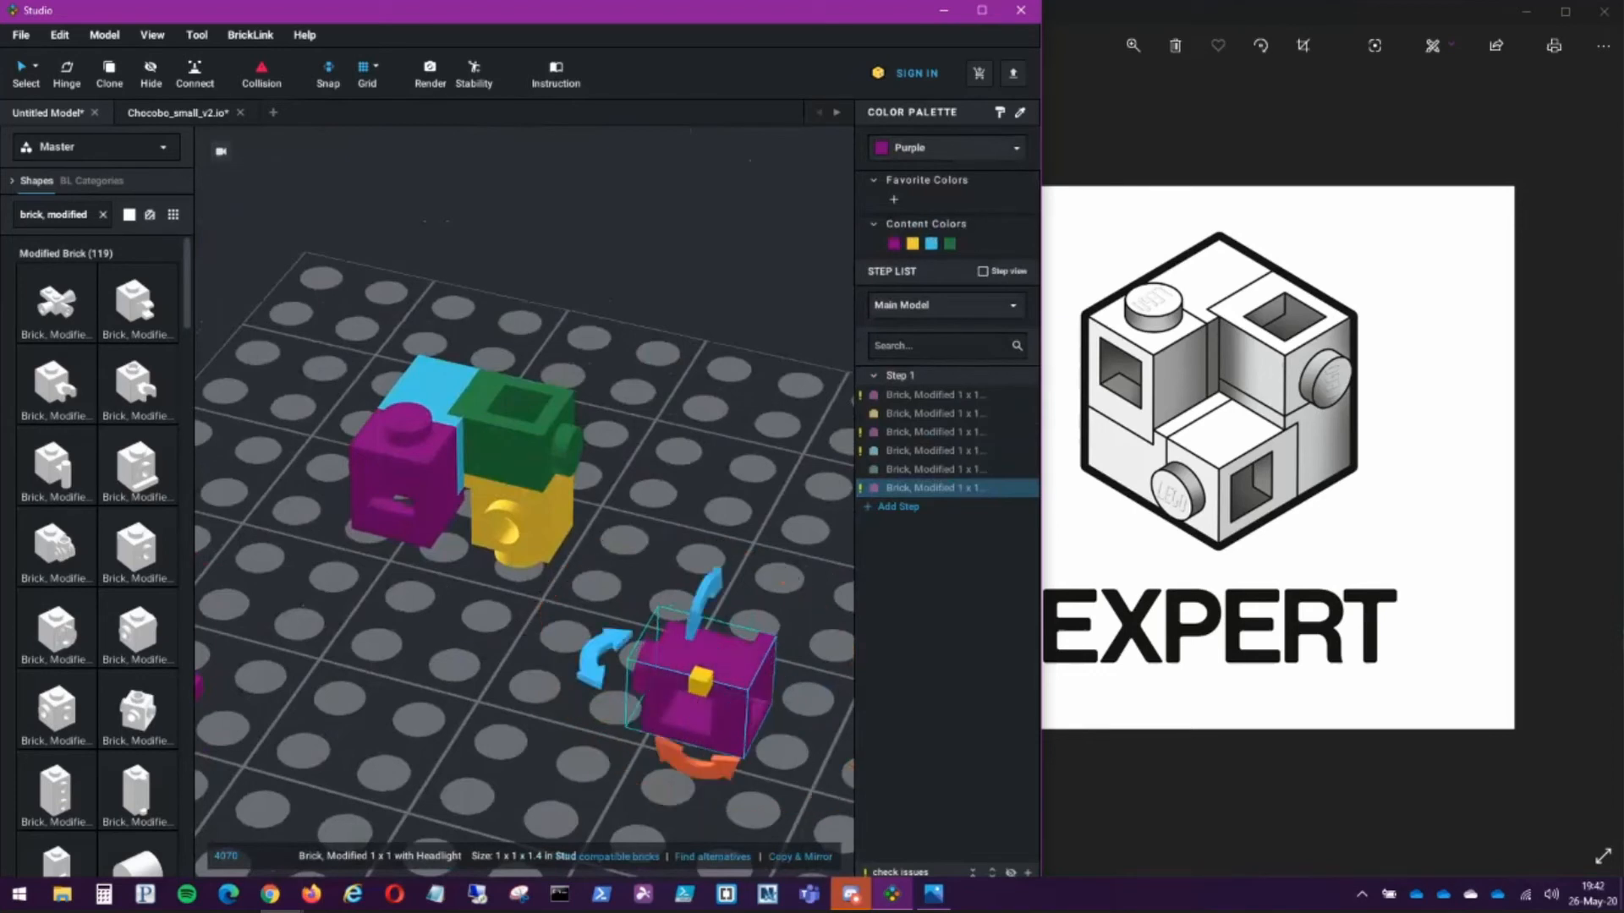
pyautogui.moveTo(598, 659); pyautogui.dragTo(646, 786)
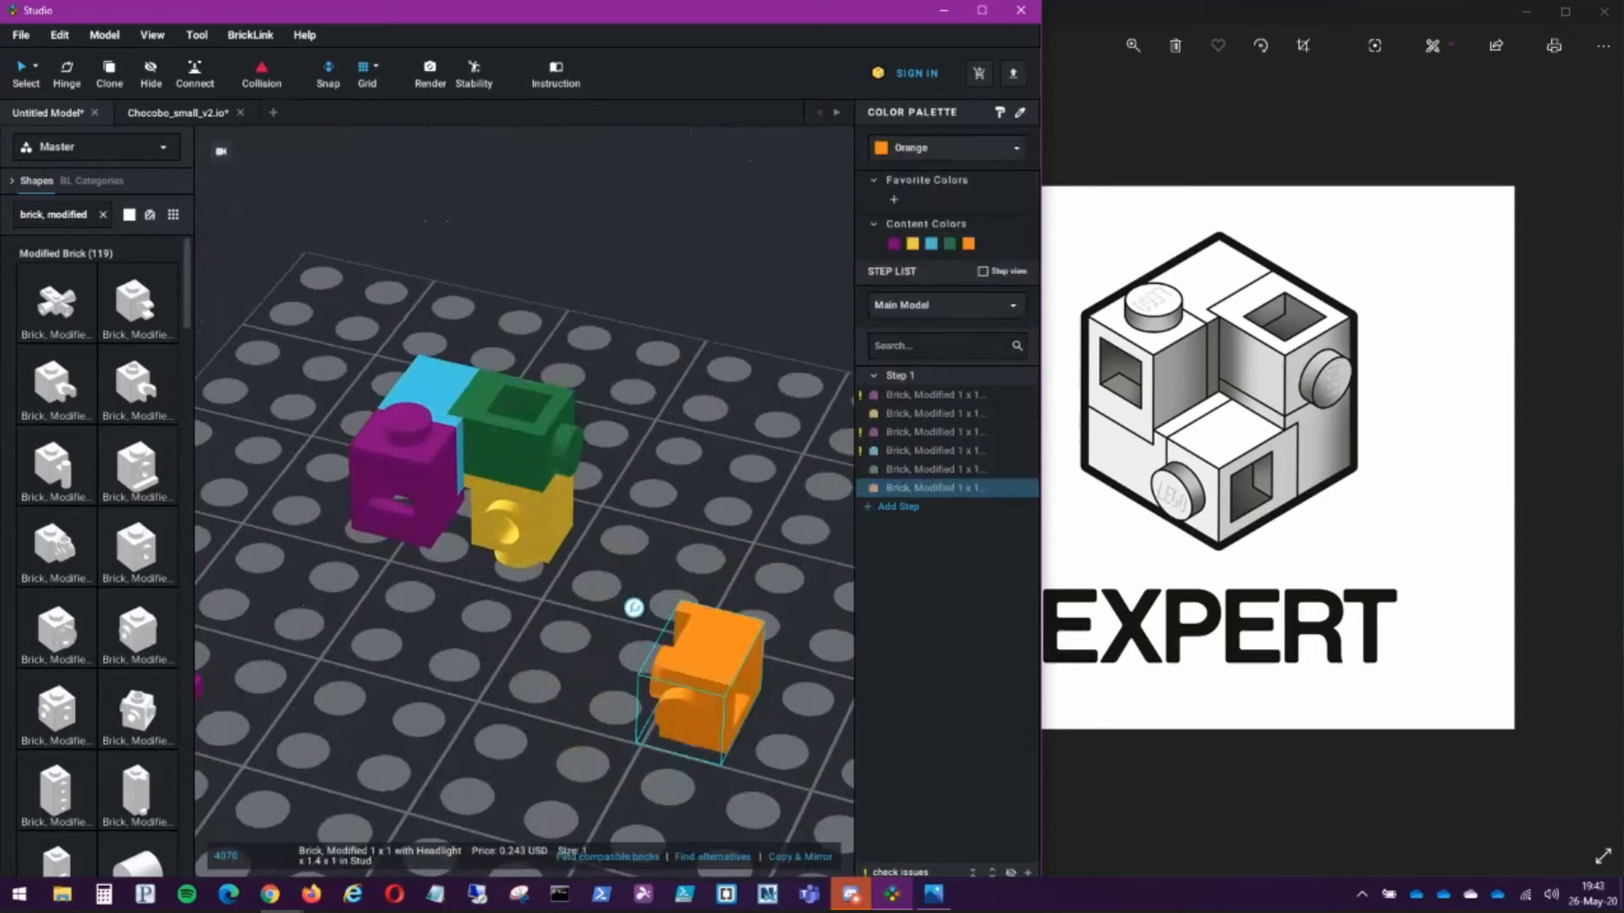
# Step: Attach the orange brick to the side stud of the yellow brick
pyautogui.moveTo(633, 607); pyautogui.dragTo(486, 570)
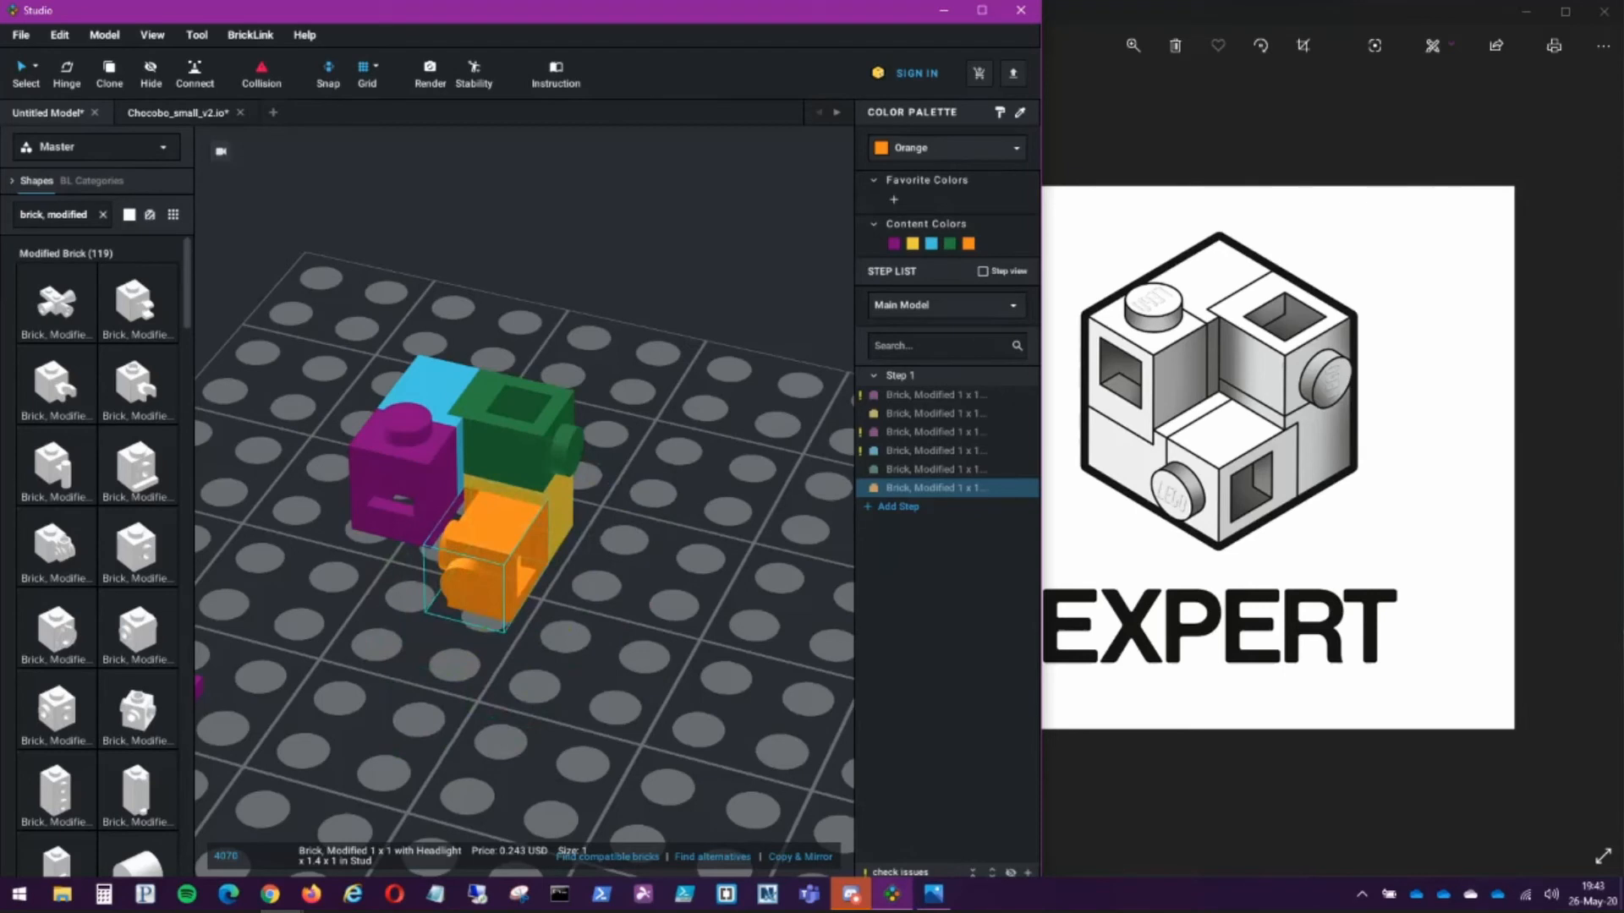
pyautogui.moveTo(508, 583); pyautogui.dragTo(583, 558, button='right')
# Step: Rotate the last loose purple headlight brick so it lies down with its side stud facing up, and recolour it Red
pyautogui.click(482, 664)
pyautogui.moveTo(592, 677); pyautogui.dragTo(450, 660)
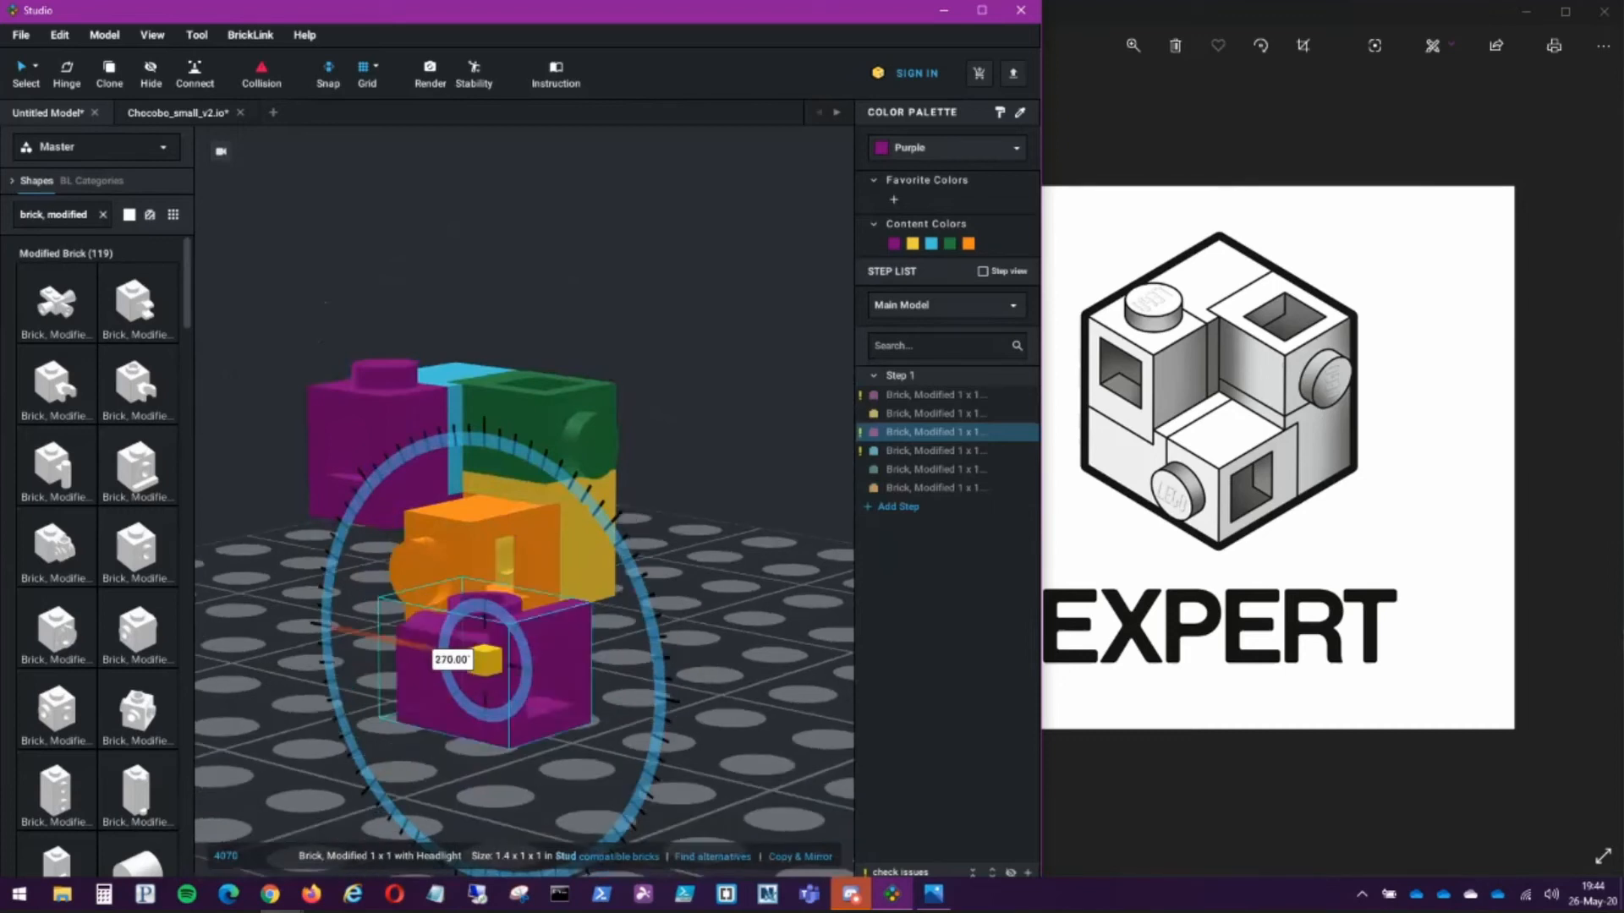
pyautogui.moveTo(450, 659); pyautogui.dragTo(451, 660)
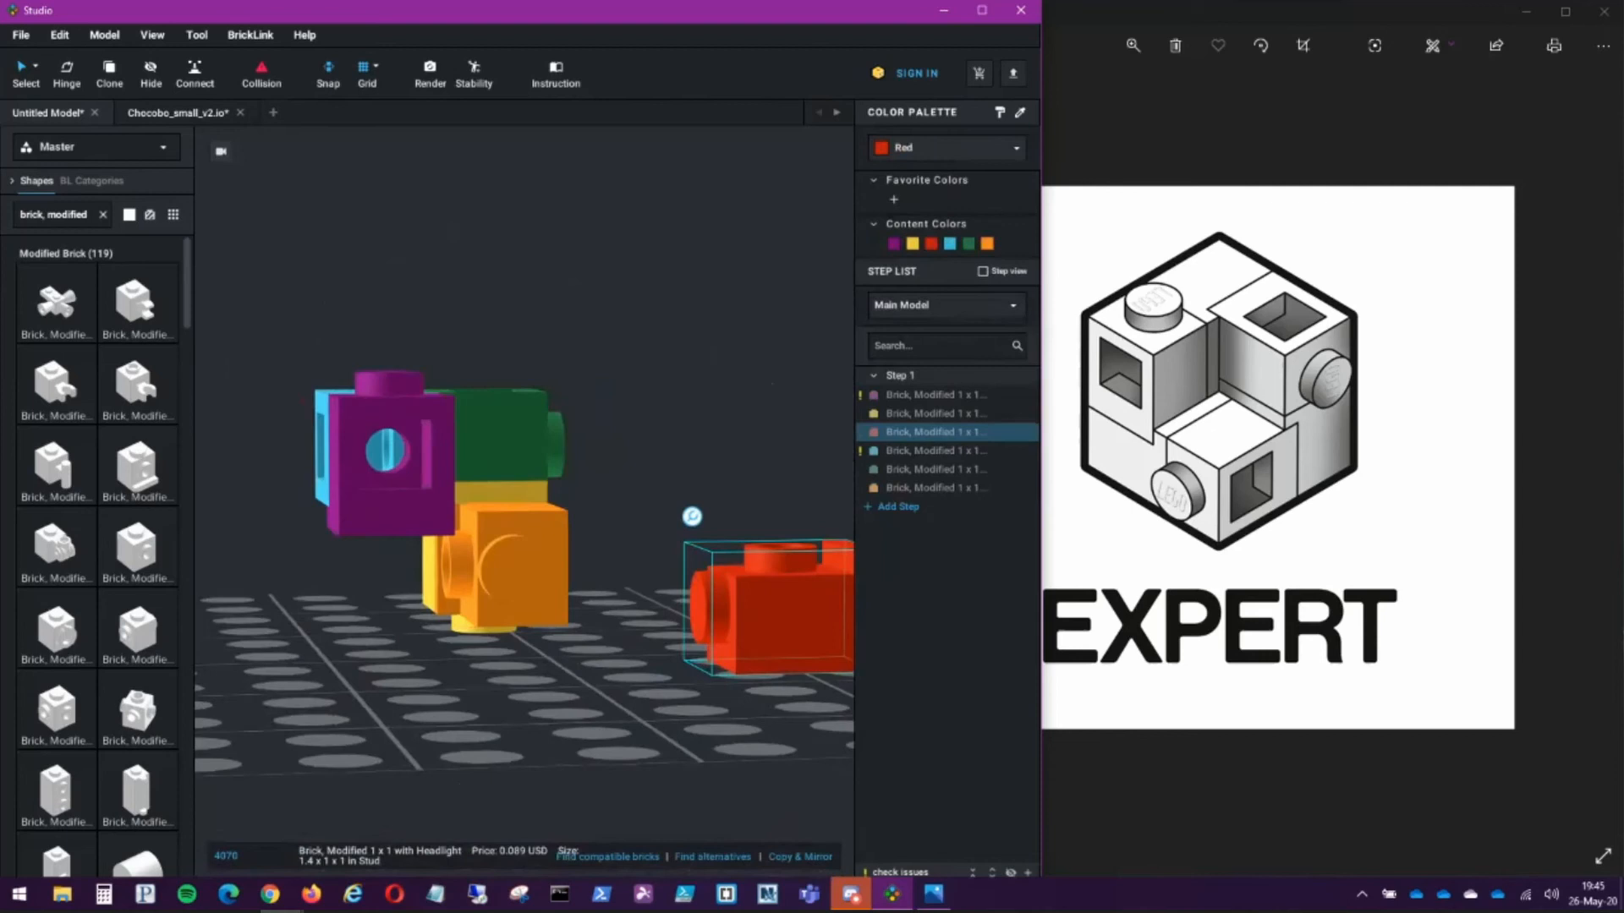
# Step: Attach the red brick beneath the raised purple brick, next to the orange one, to close the cube
pyautogui.moveTo(692, 516); pyautogui.dragTo(323, 536)
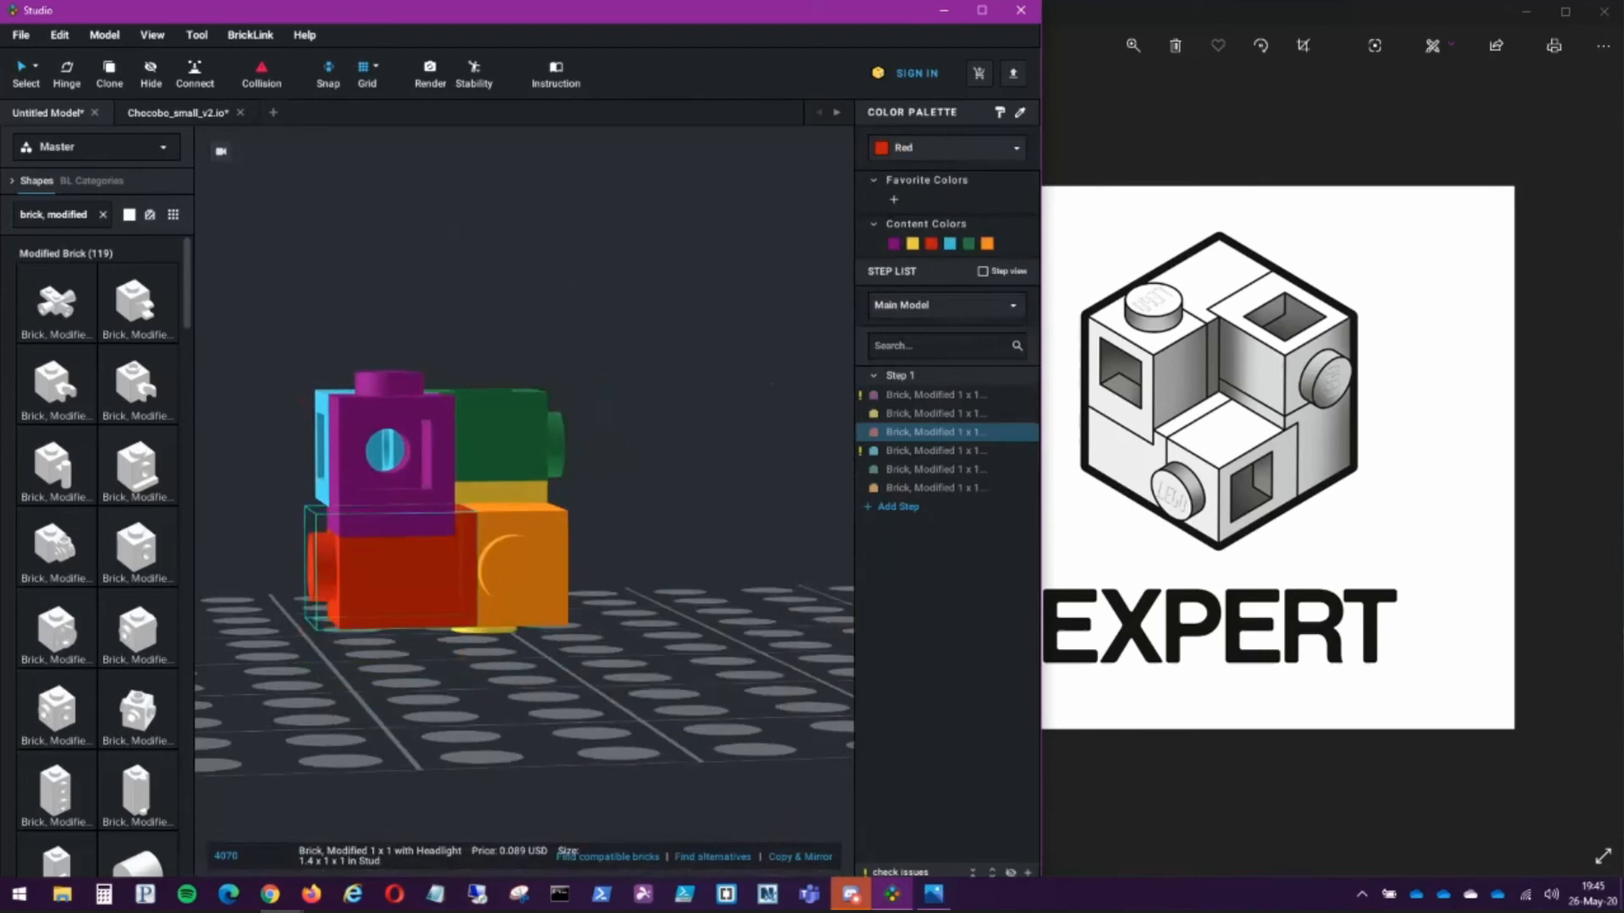
pyautogui.moveTo(625, 380); pyautogui.dragTo(509, 541, button='right')
pyautogui.click(677, 643)
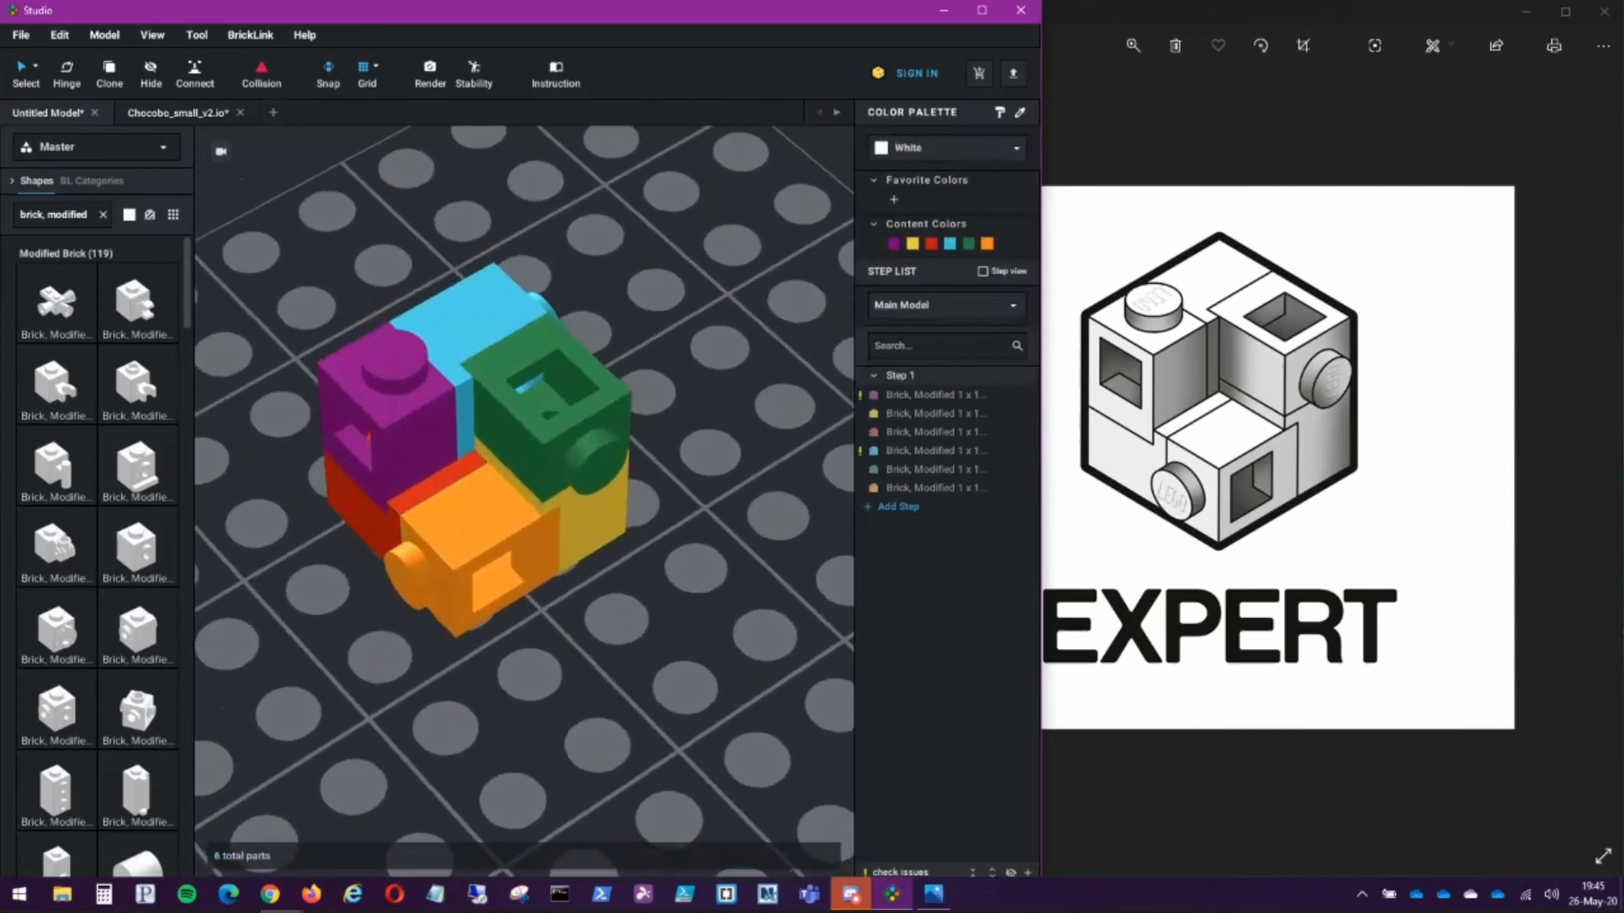
pyautogui.moveTo(592, 643); pyautogui.dragTo(254, 524, button='right')
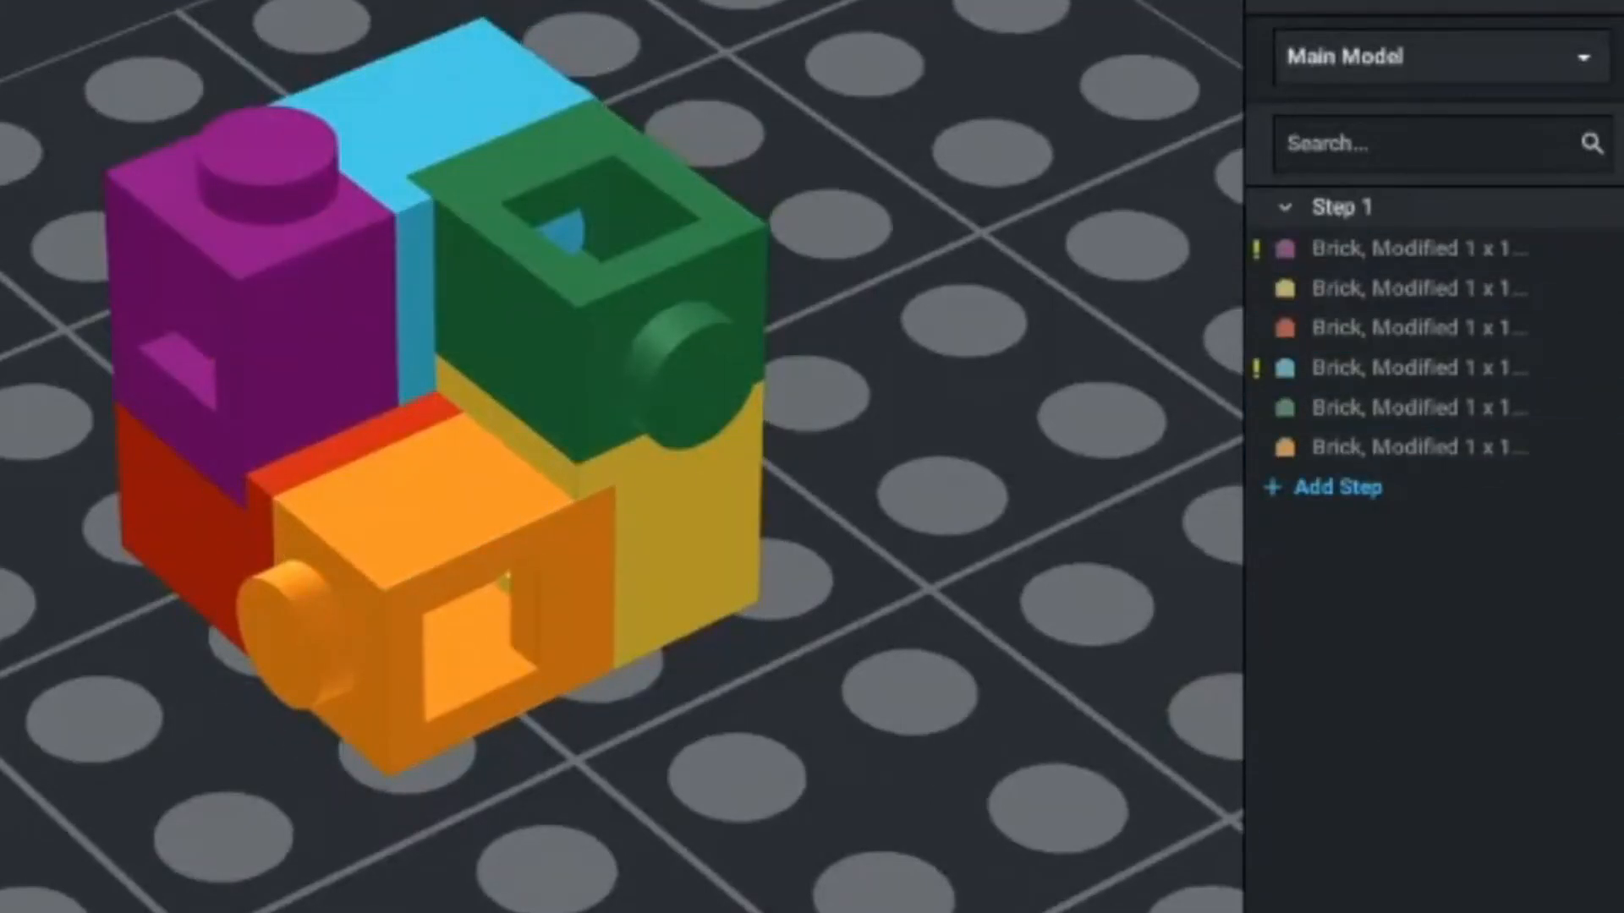
# Step: Divide the step list into six steps holding one brick each, in the order purple, light blue, green, yellow, orange, red
pyautogui.click(1338, 487)
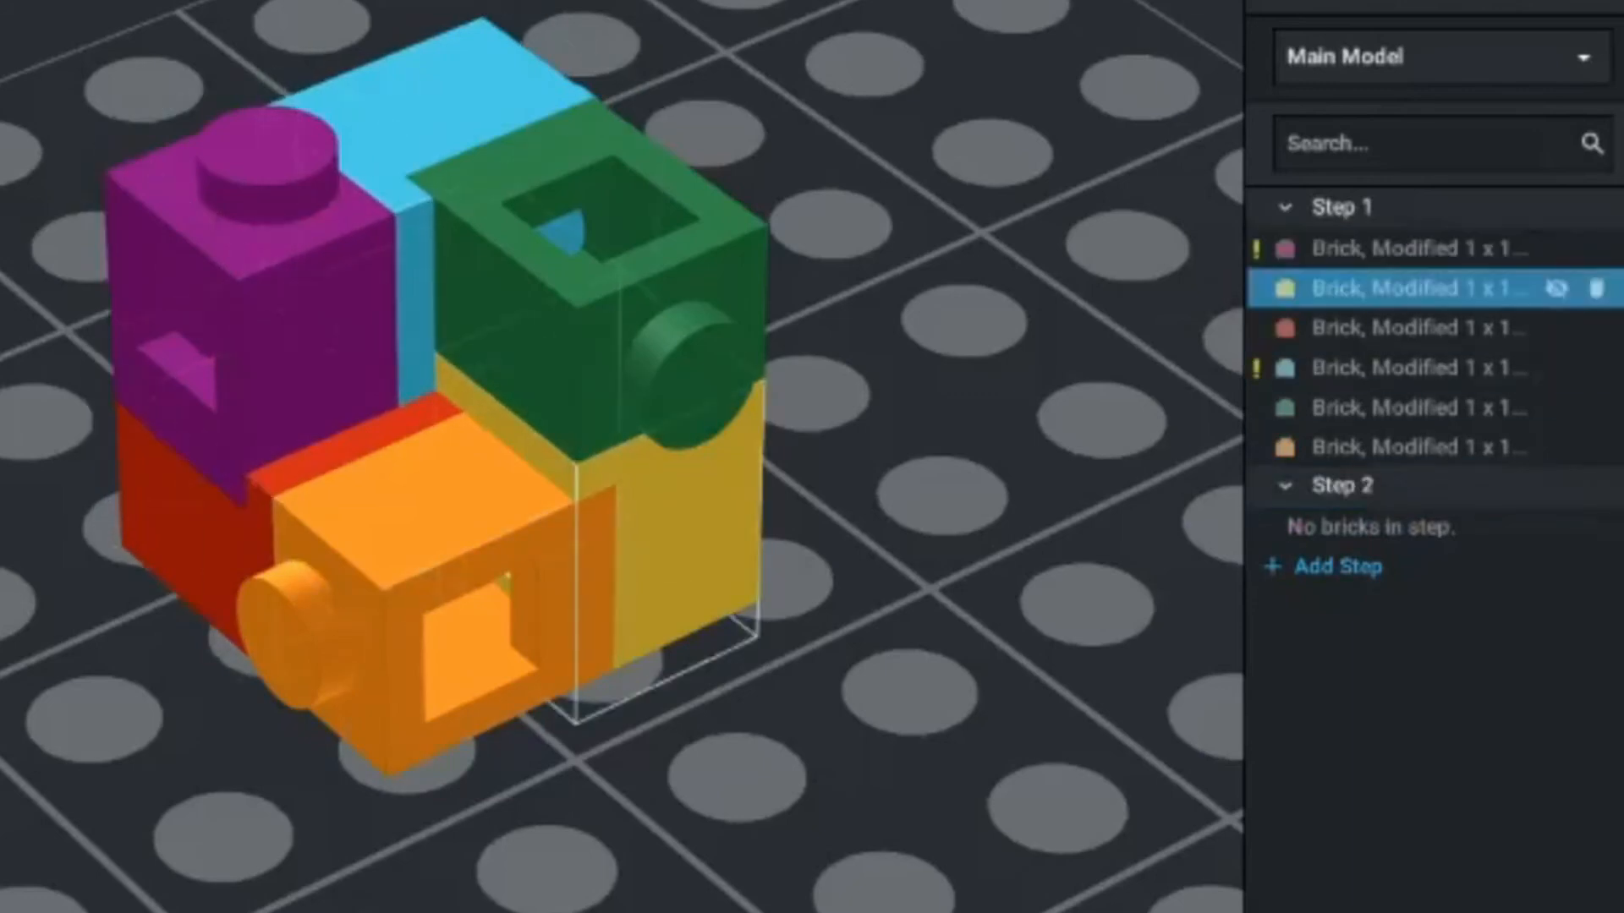
pyautogui.click(1395, 288)
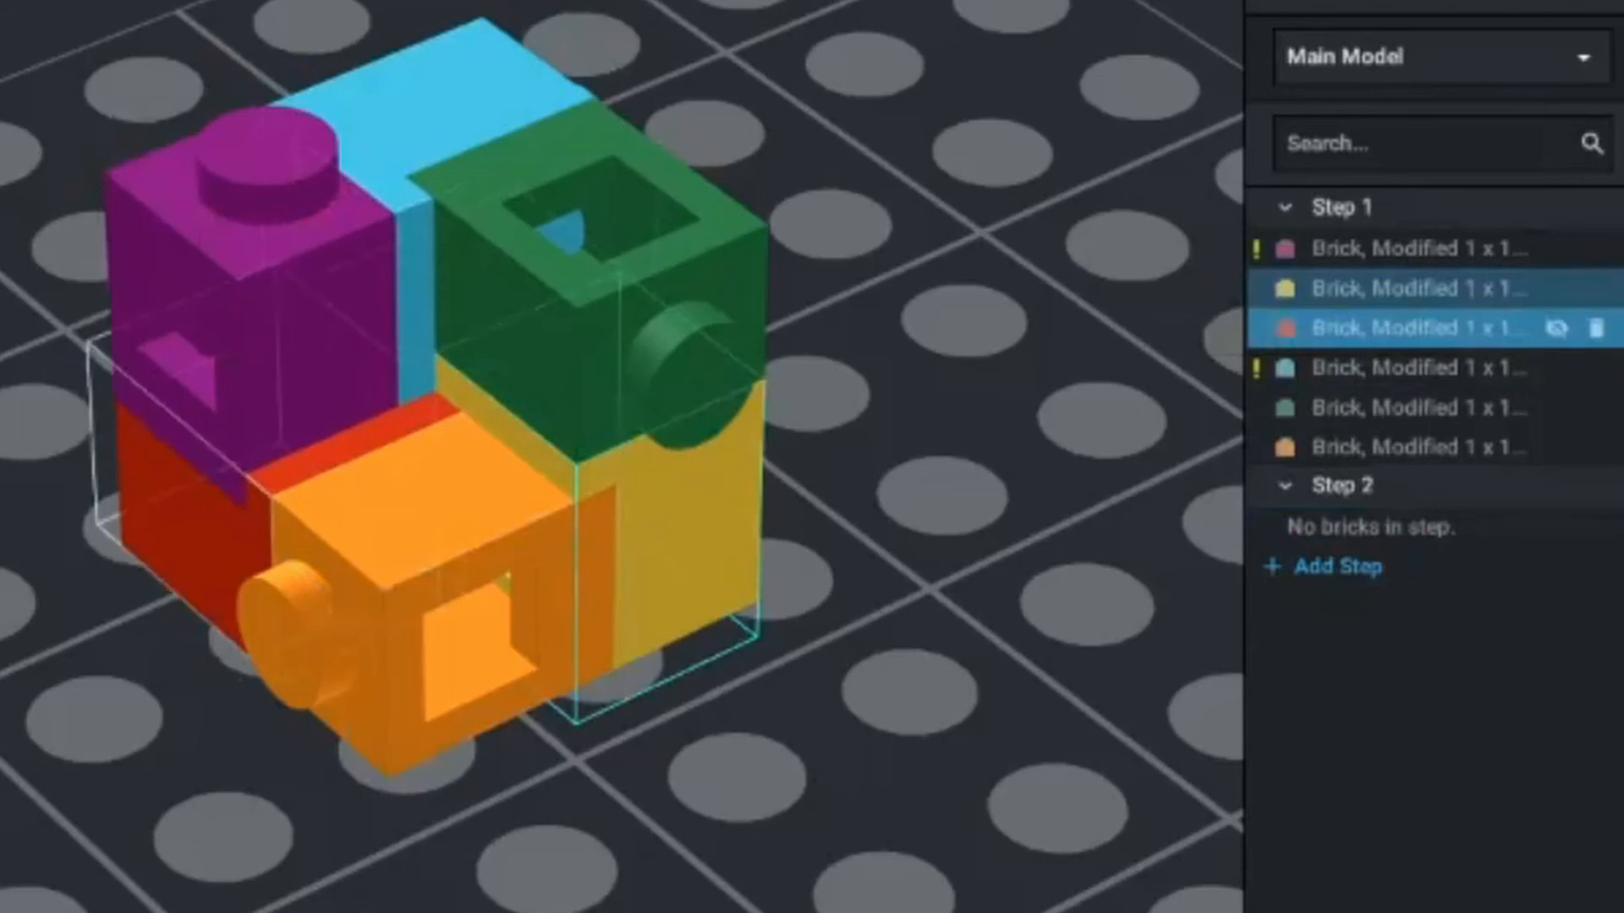
pyautogui.keyDown('shift'); pyautogui.click(1395, 447); pyautogui.keyUp('shift')
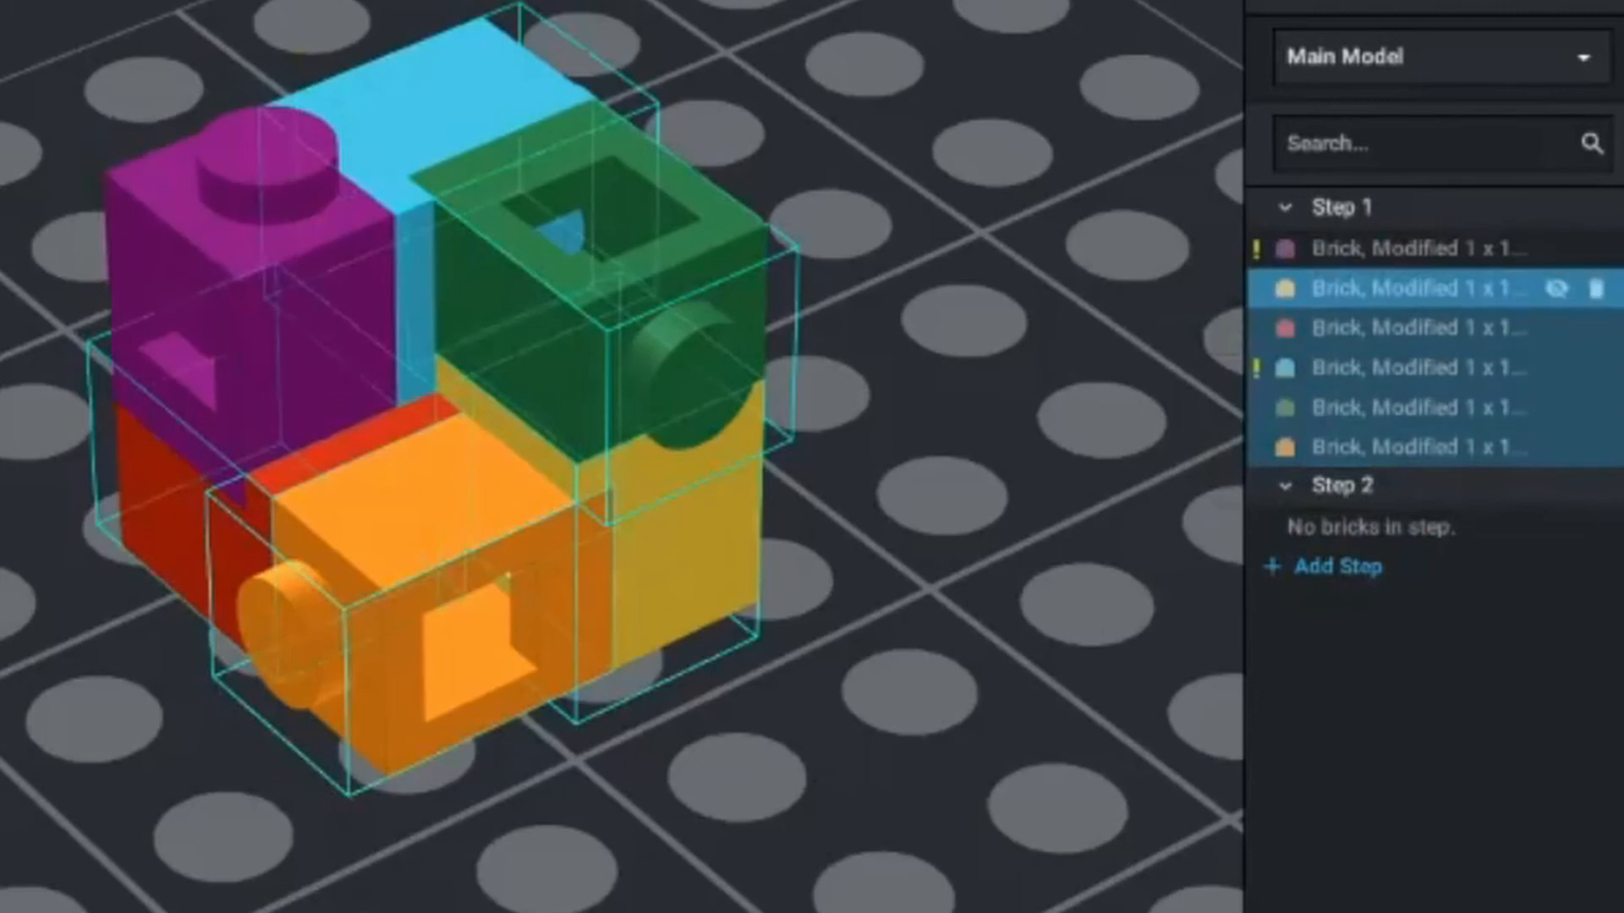
pyautogui.moveTo(1378, 289); pyautogui.dragTo(1282, 501)
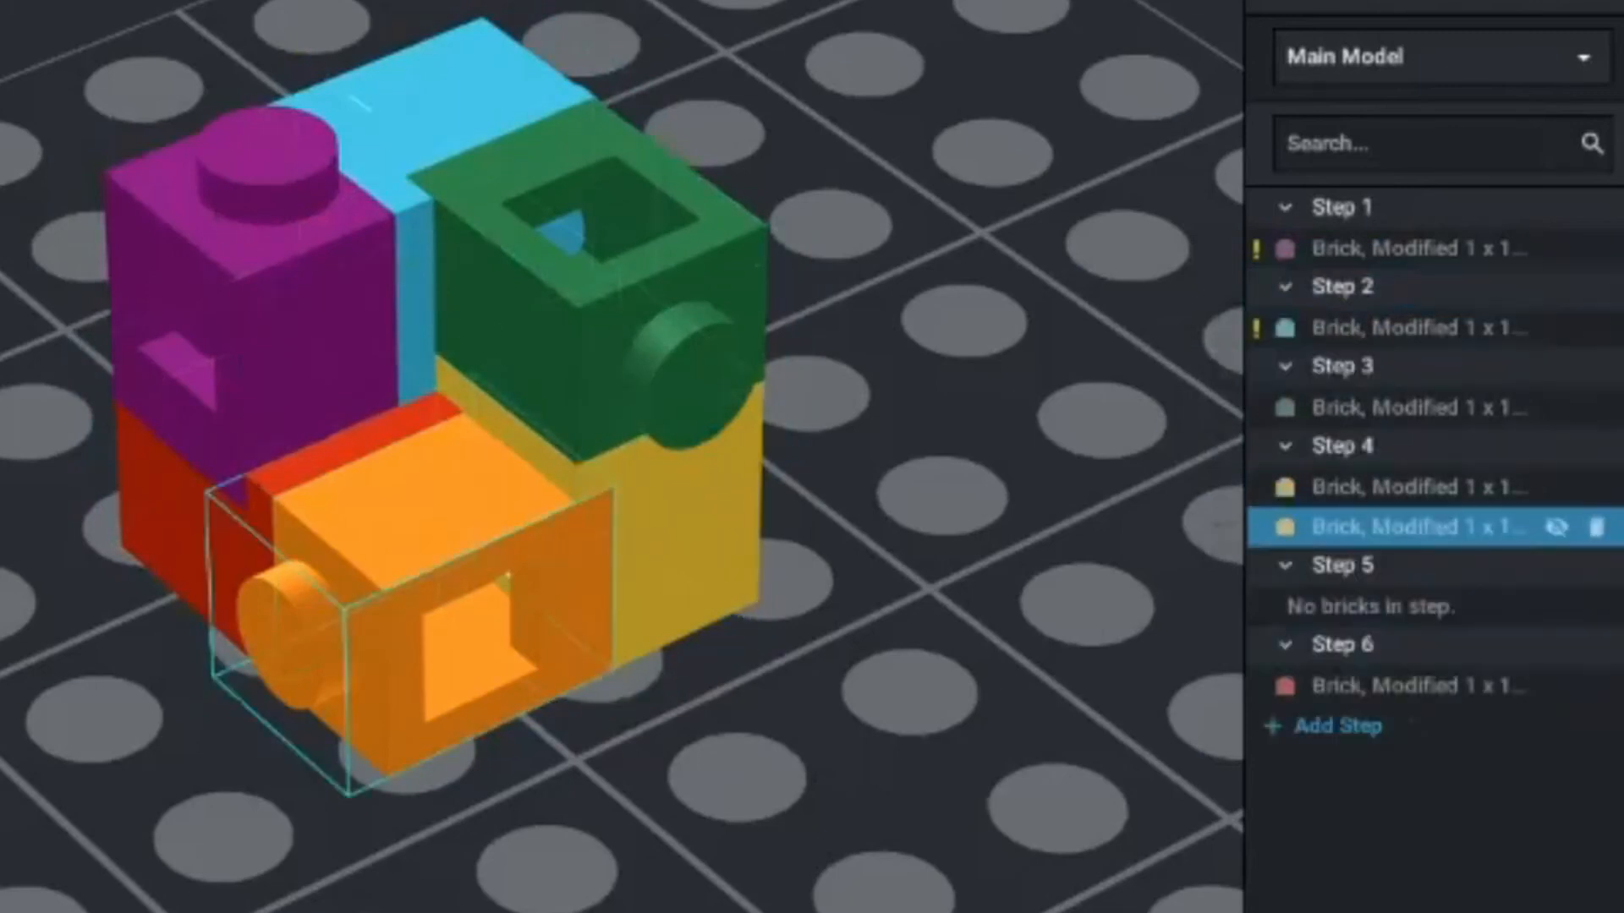
pyautogui.moveTo(1353, 527); pyautogui.dragTo(1287, 592)
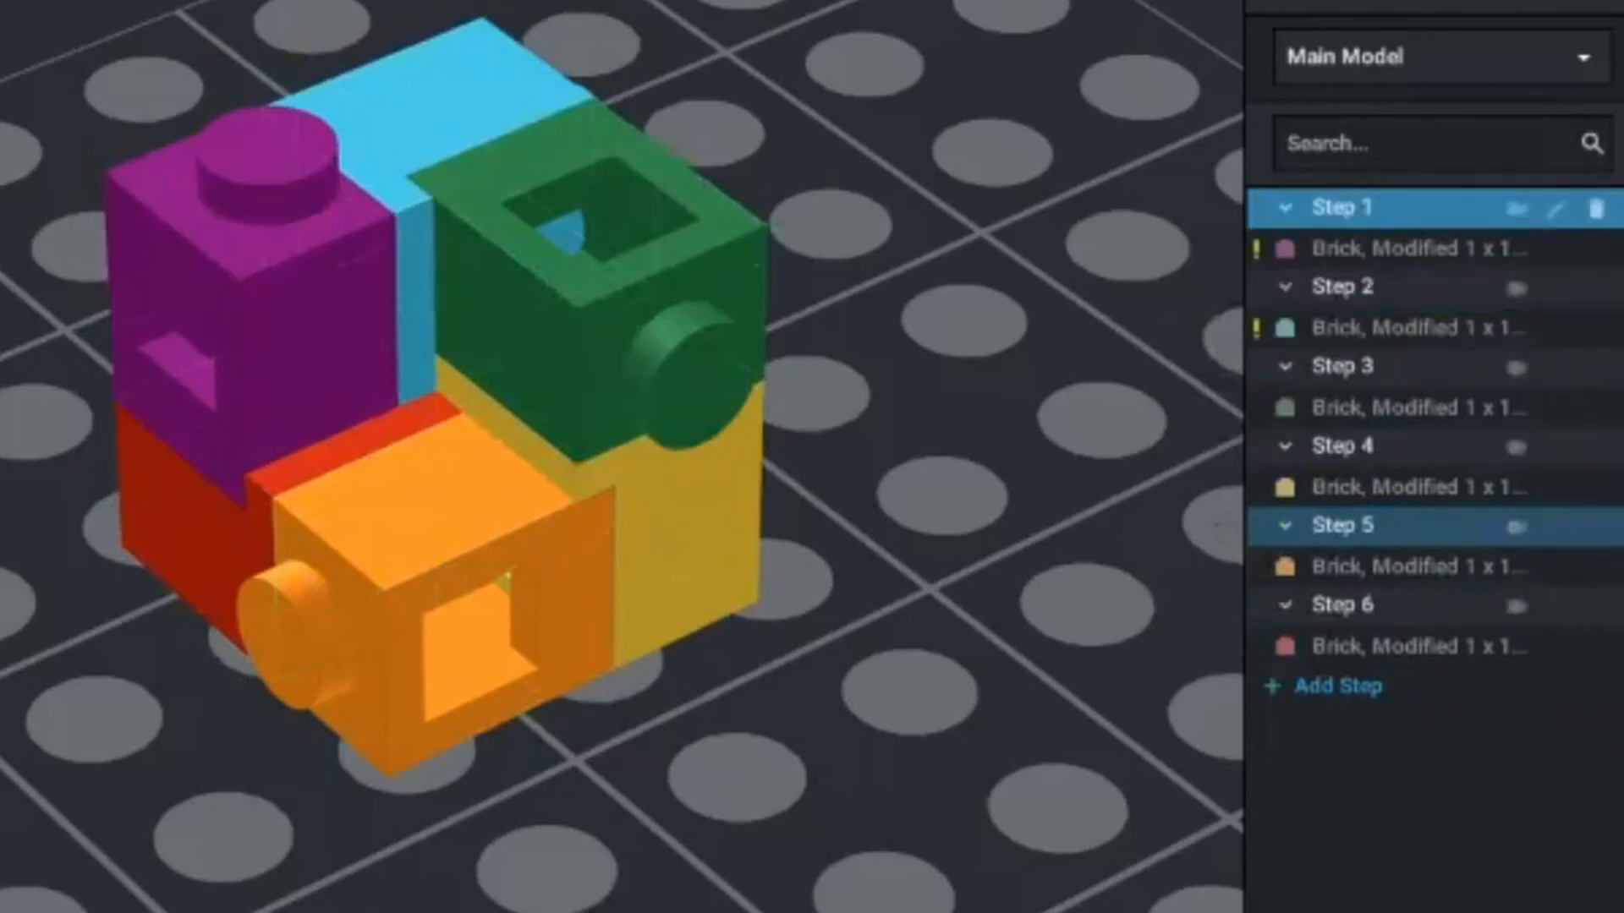
# Step: Go through Steps 1 to 6 in step view to check the order in which the bricks are added
pyautogui.click(1343, 208)
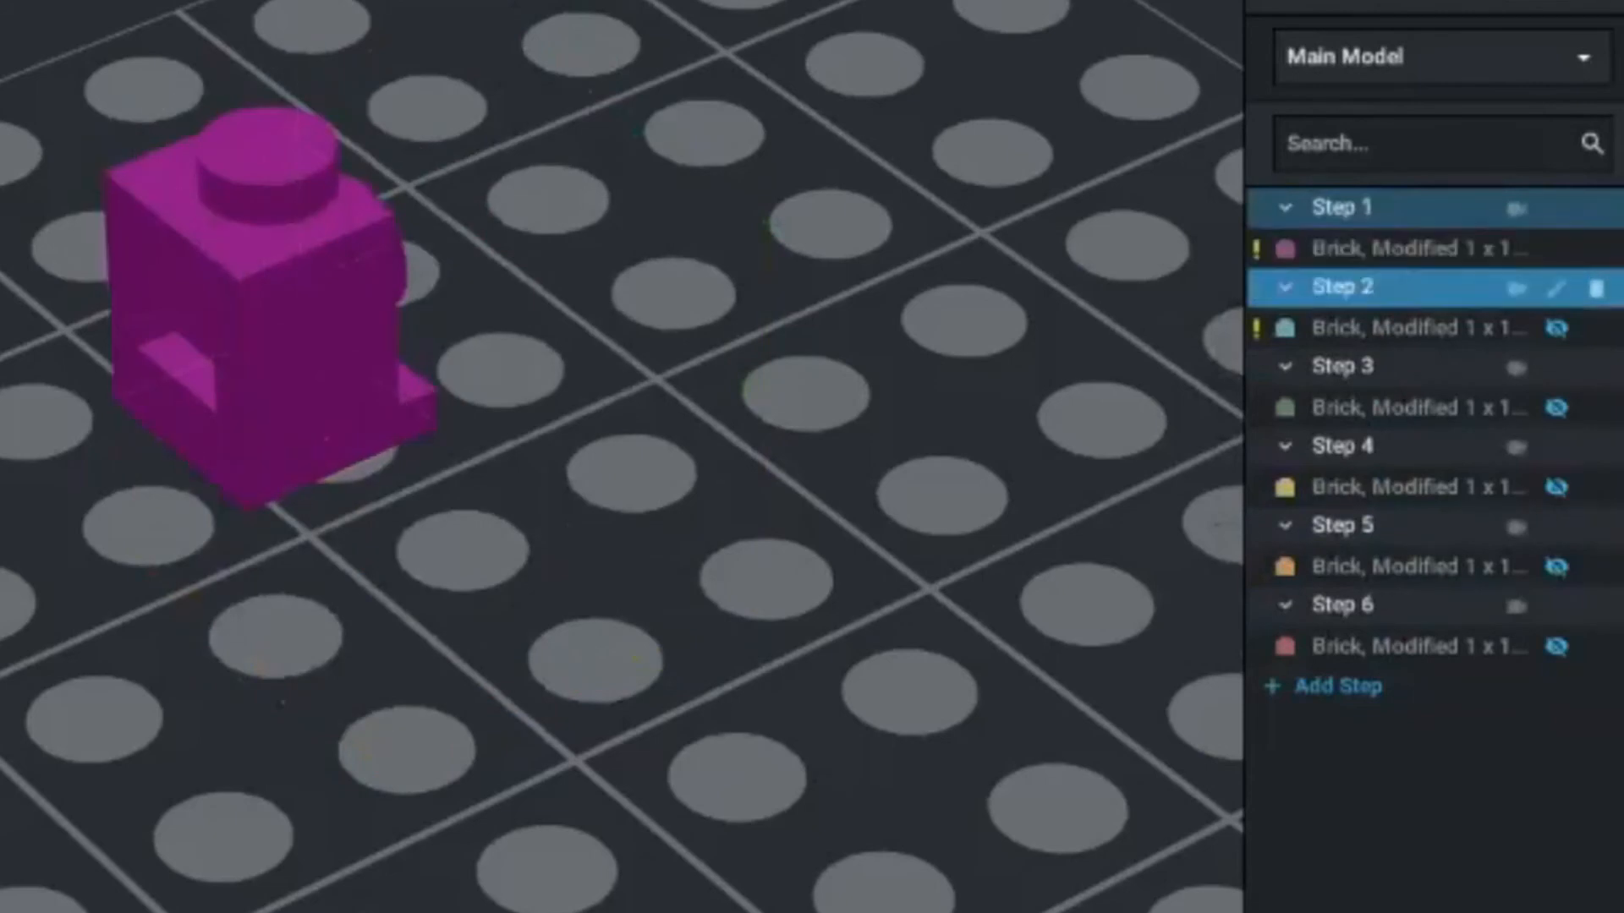
pyautogui.click(1343, 287)
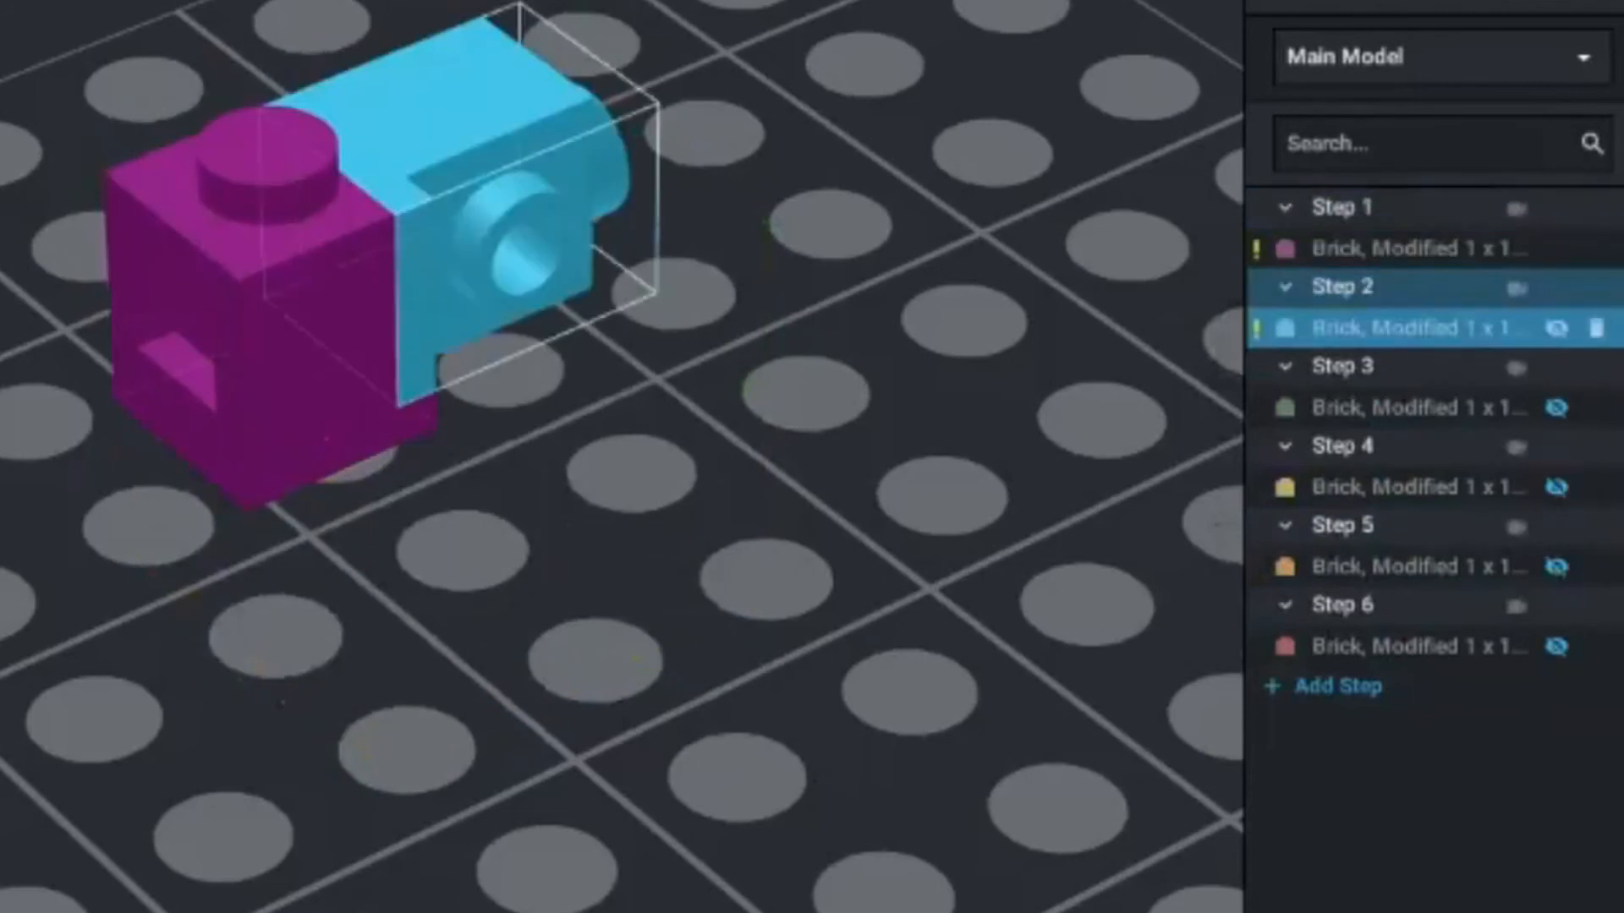
pyautogui.click(1343, 366)
pyautogui.click(1343, 447)
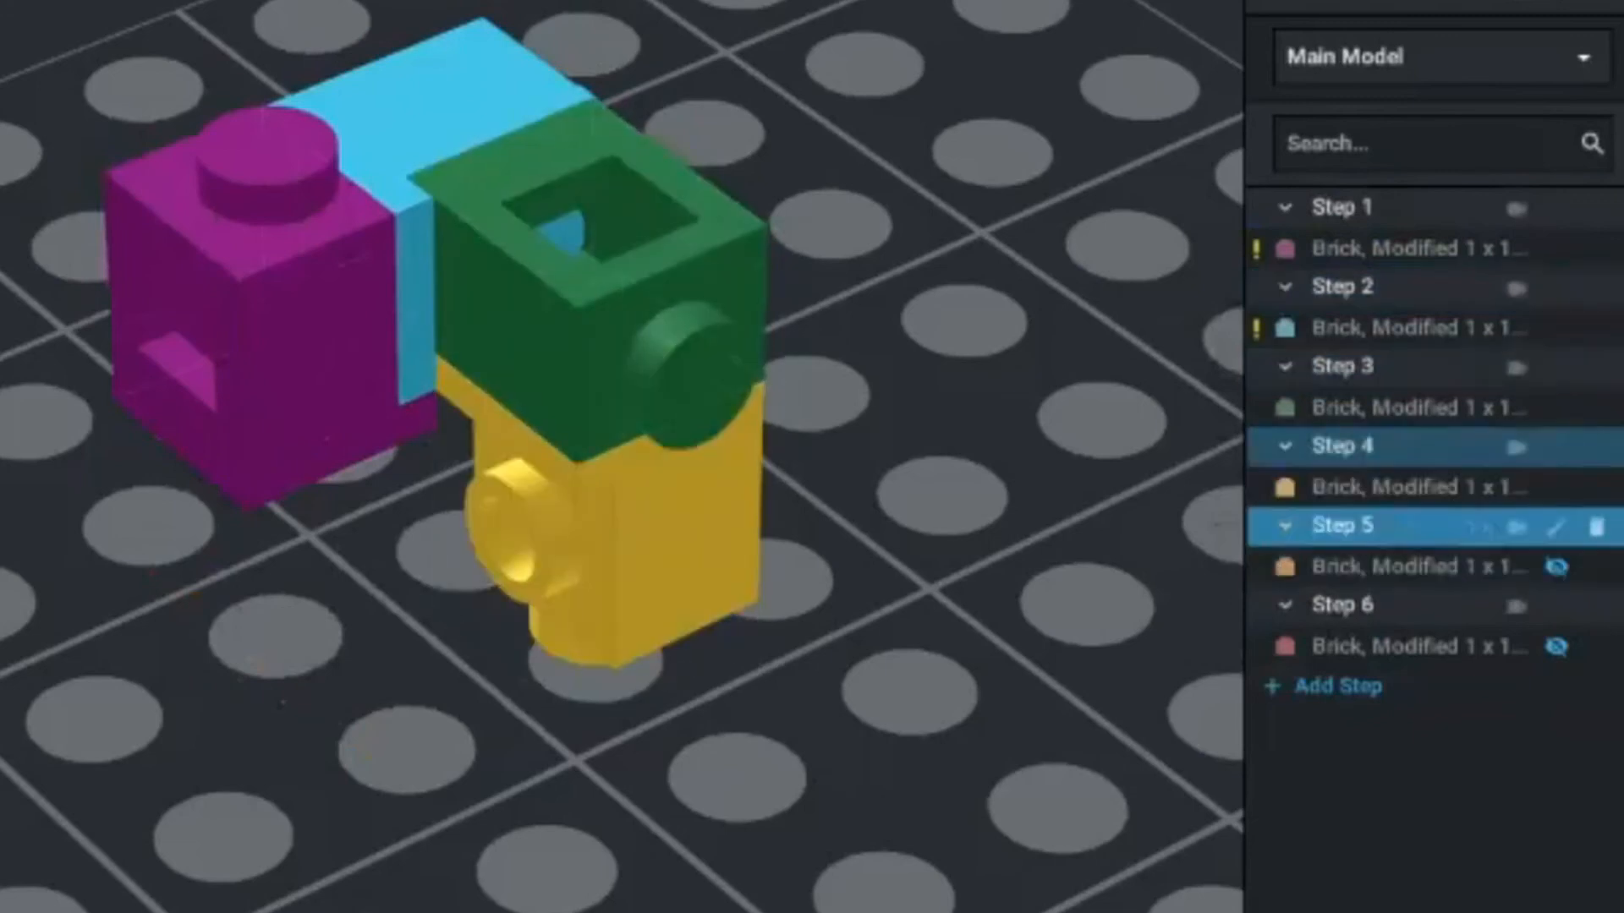
pyautogui.click(1343, 526)
pyautogui.click(1342, 606)
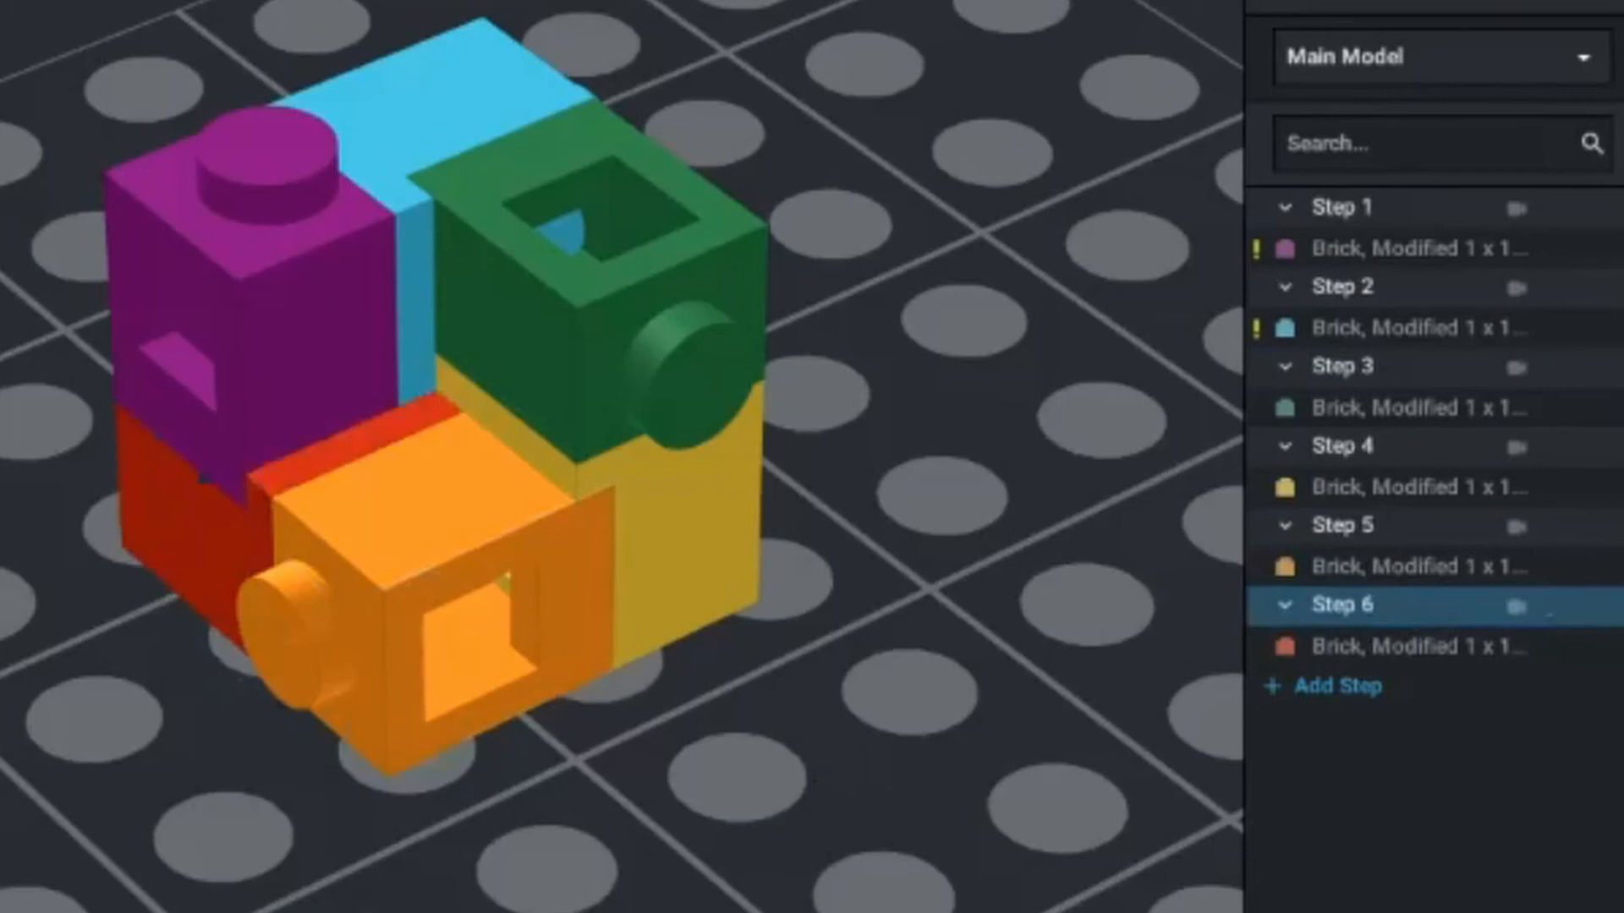
pyautogui.moveTo(622, 456); pyautogui.dragTo(727, 491, button='right')
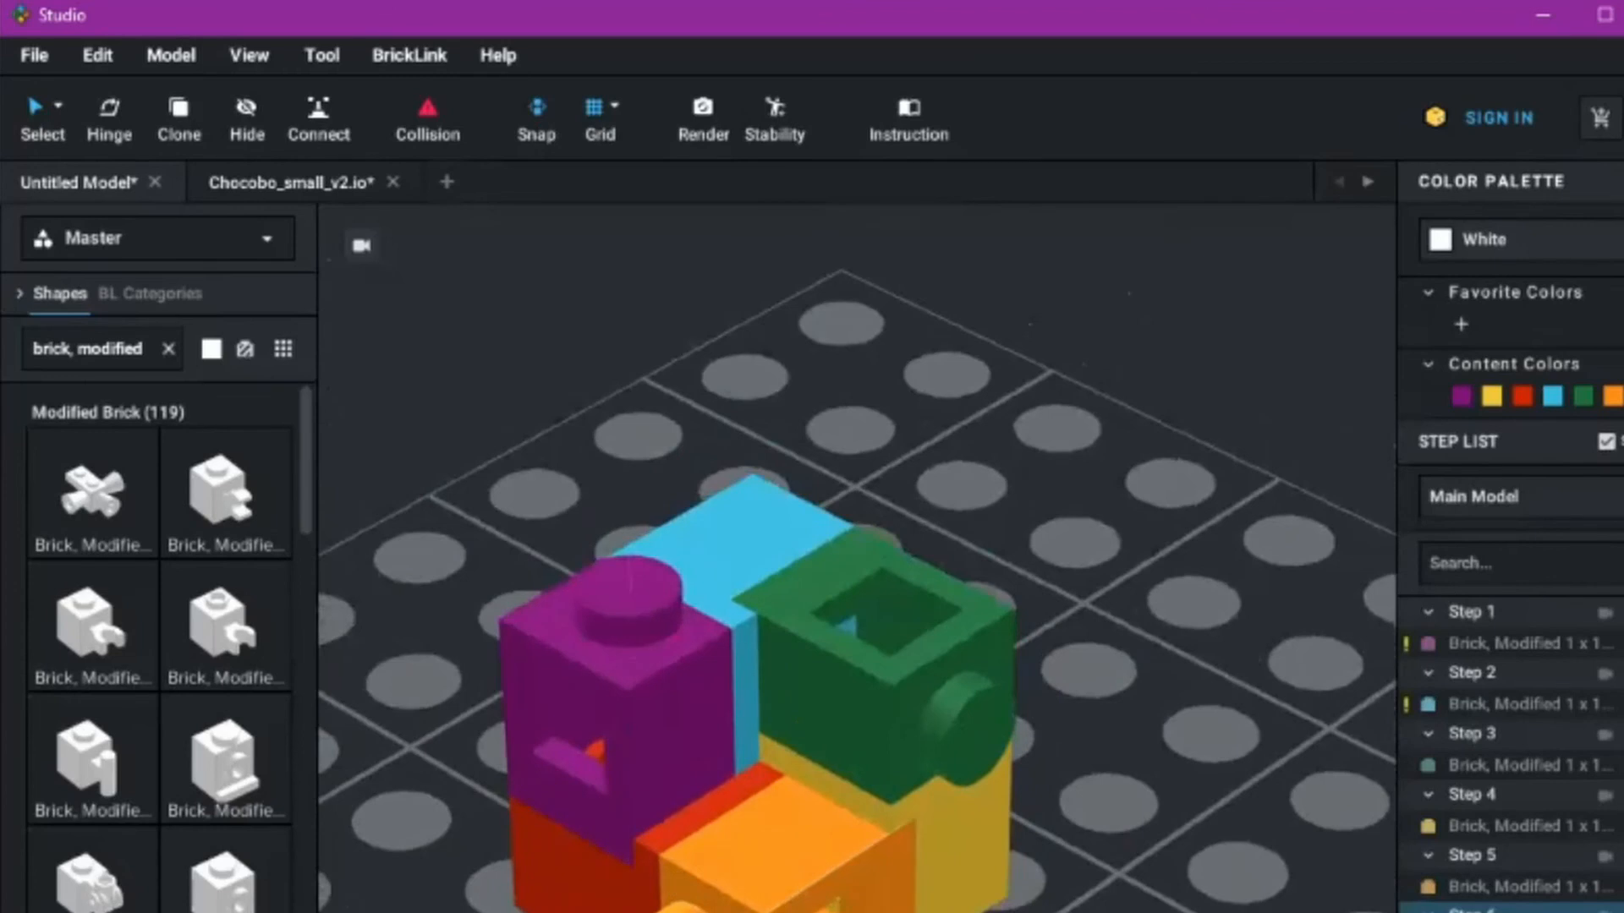
# Step: Switch the model to Instruction Maker mode, agreeing to save the building mode changes
pyautogui.click(908, 110)
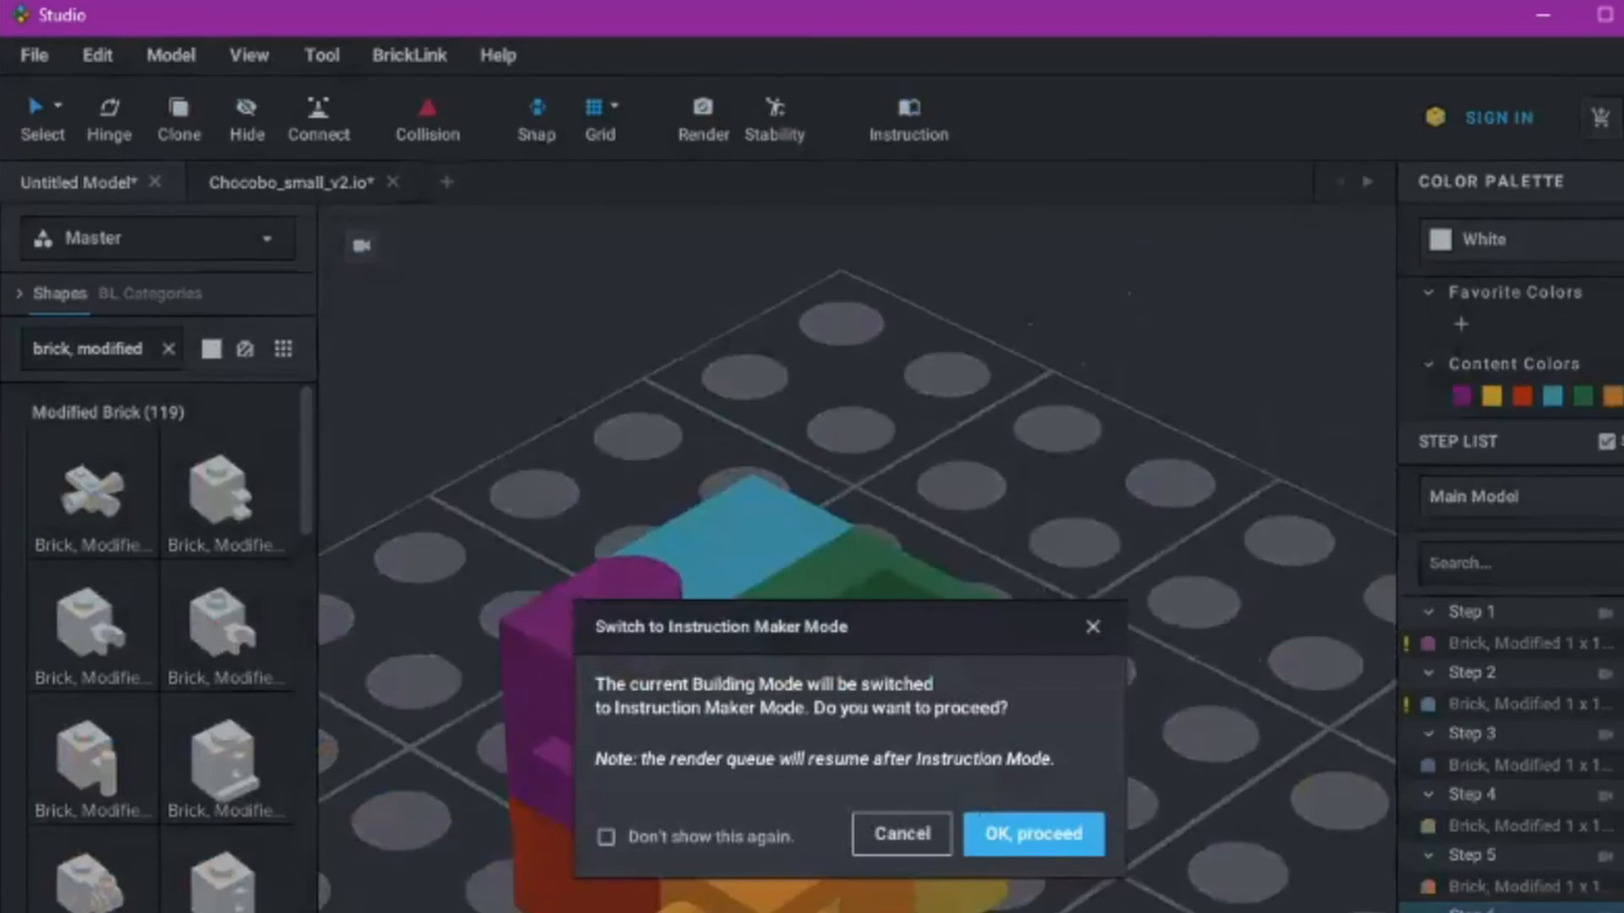
pyautogui.click(1033, 835)
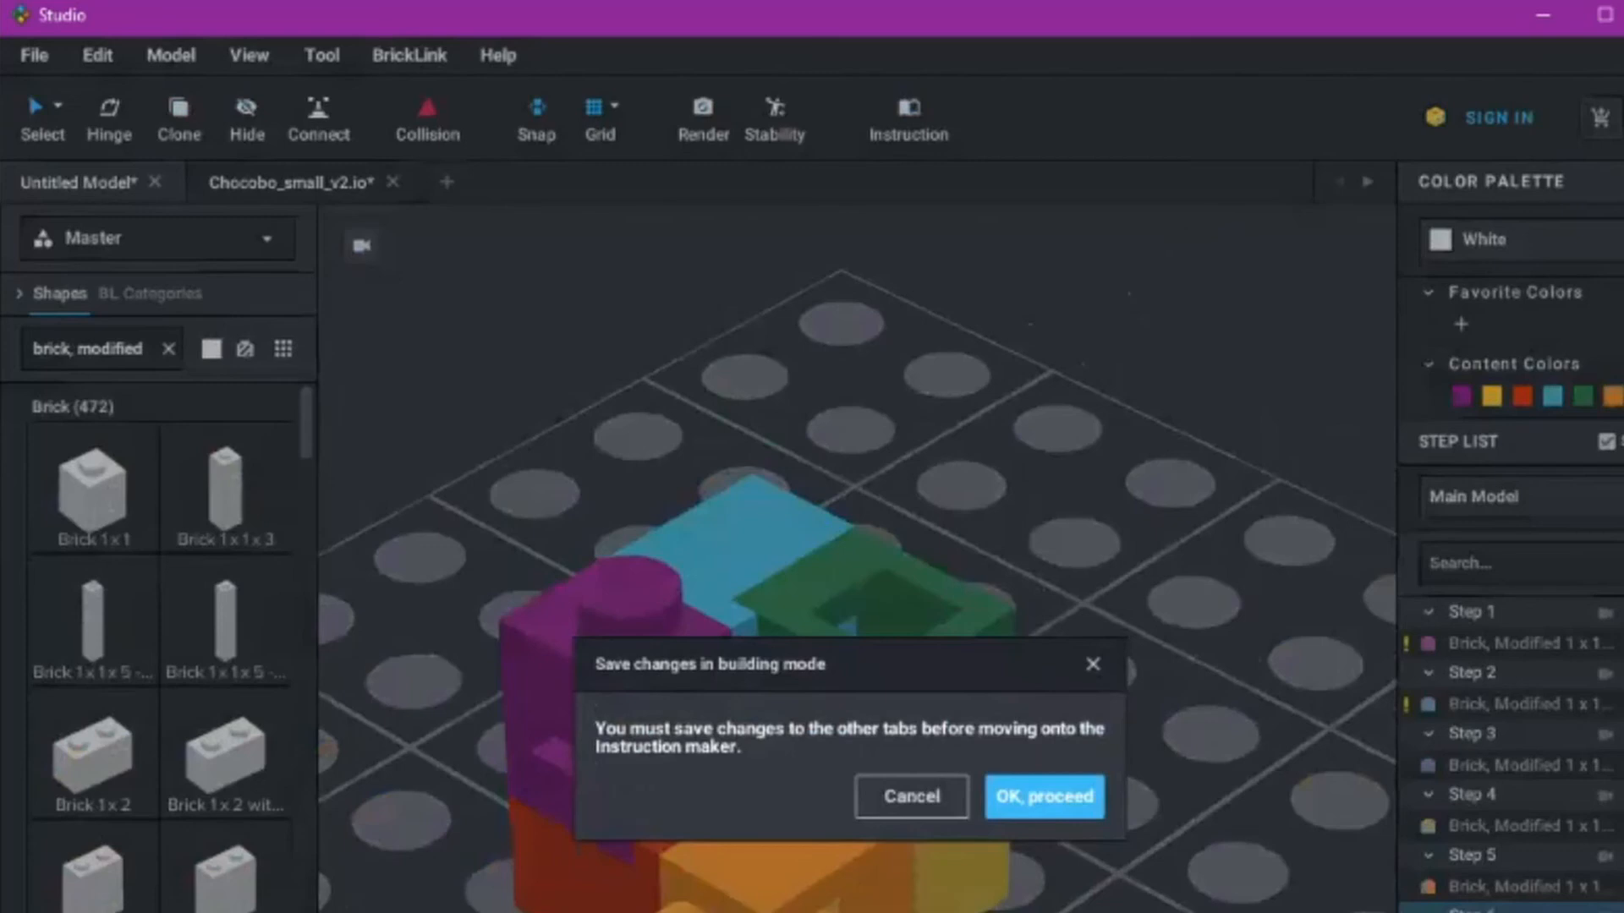
pyautogui.click(1044, 796)
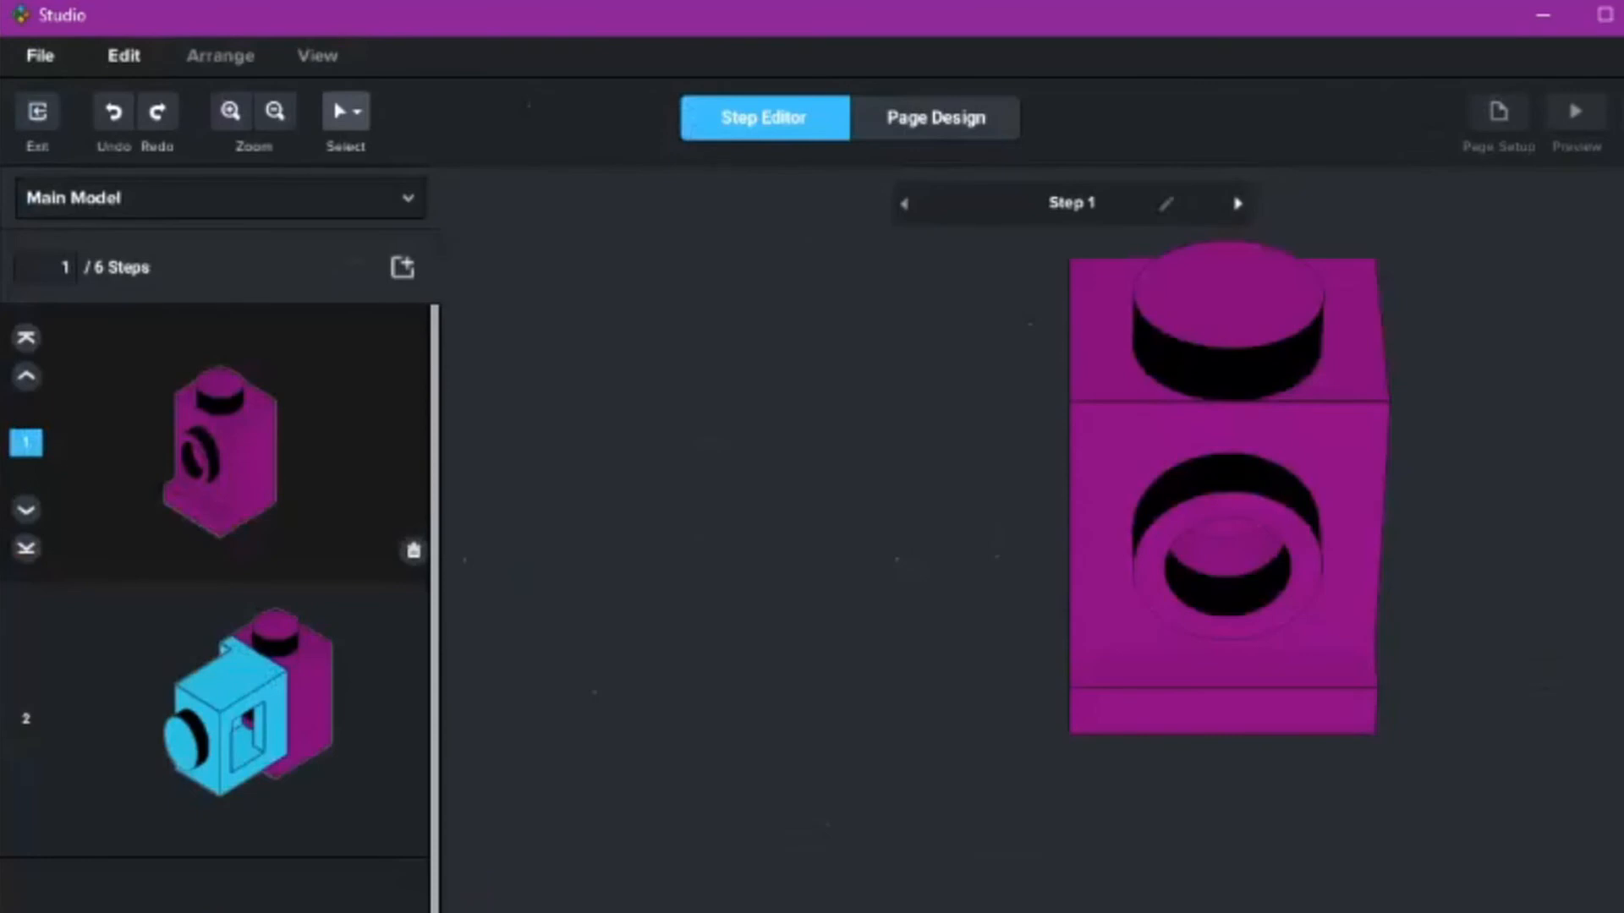
pyautogui.scroll(-6, 220, 608)
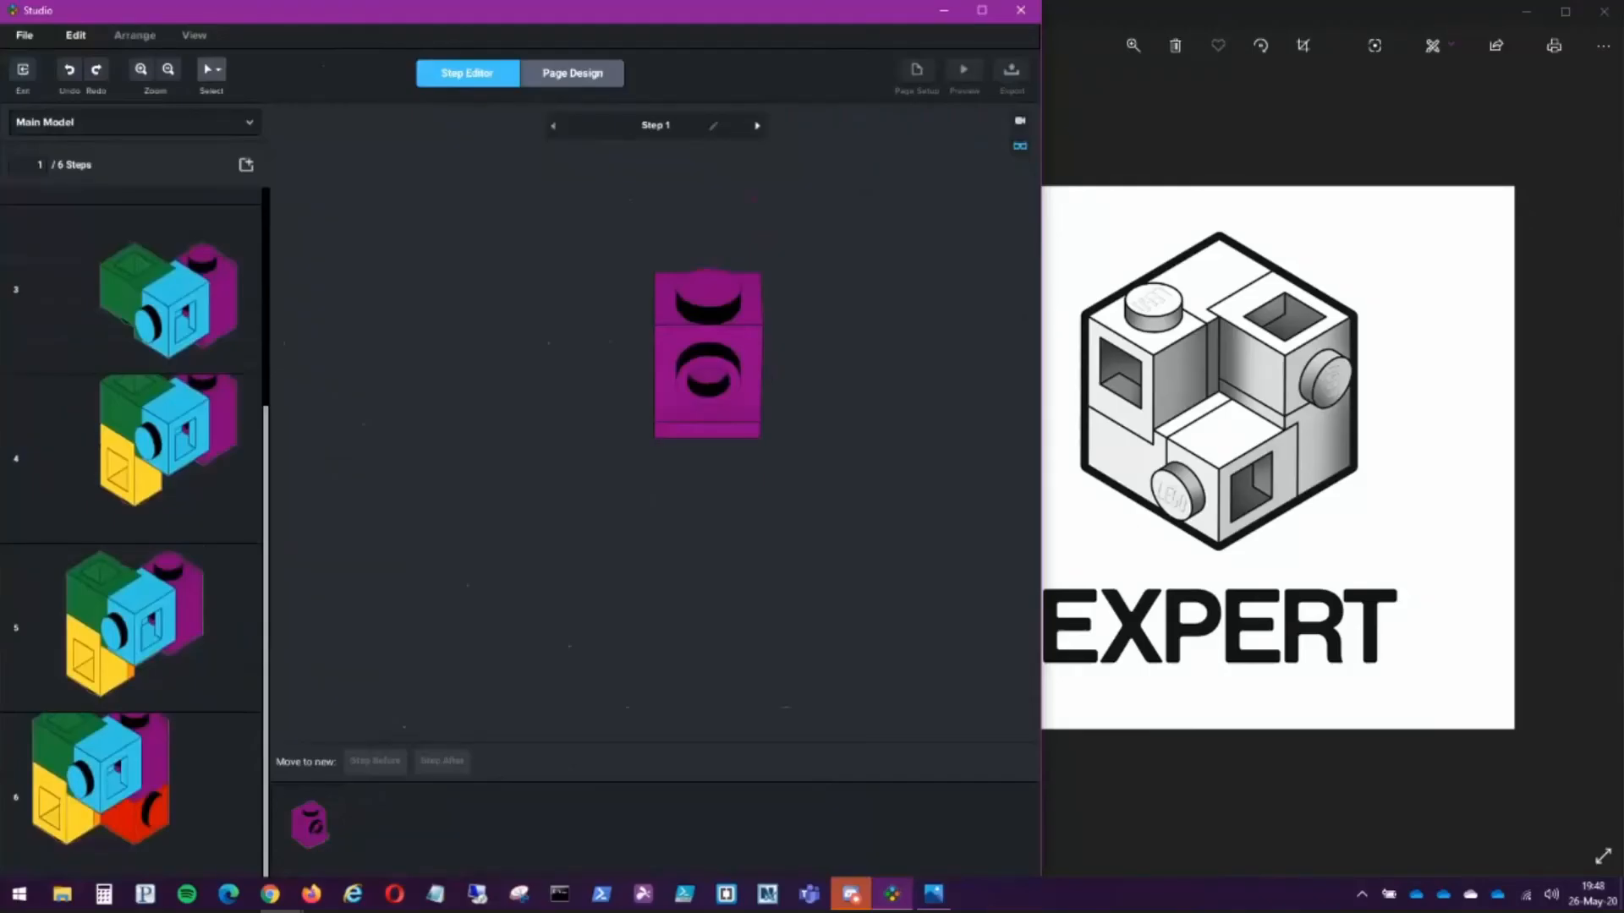
# Step: Open the page design of the instructions and look through the pages for steps 1 to 6
pyautogui.click(572, 73)
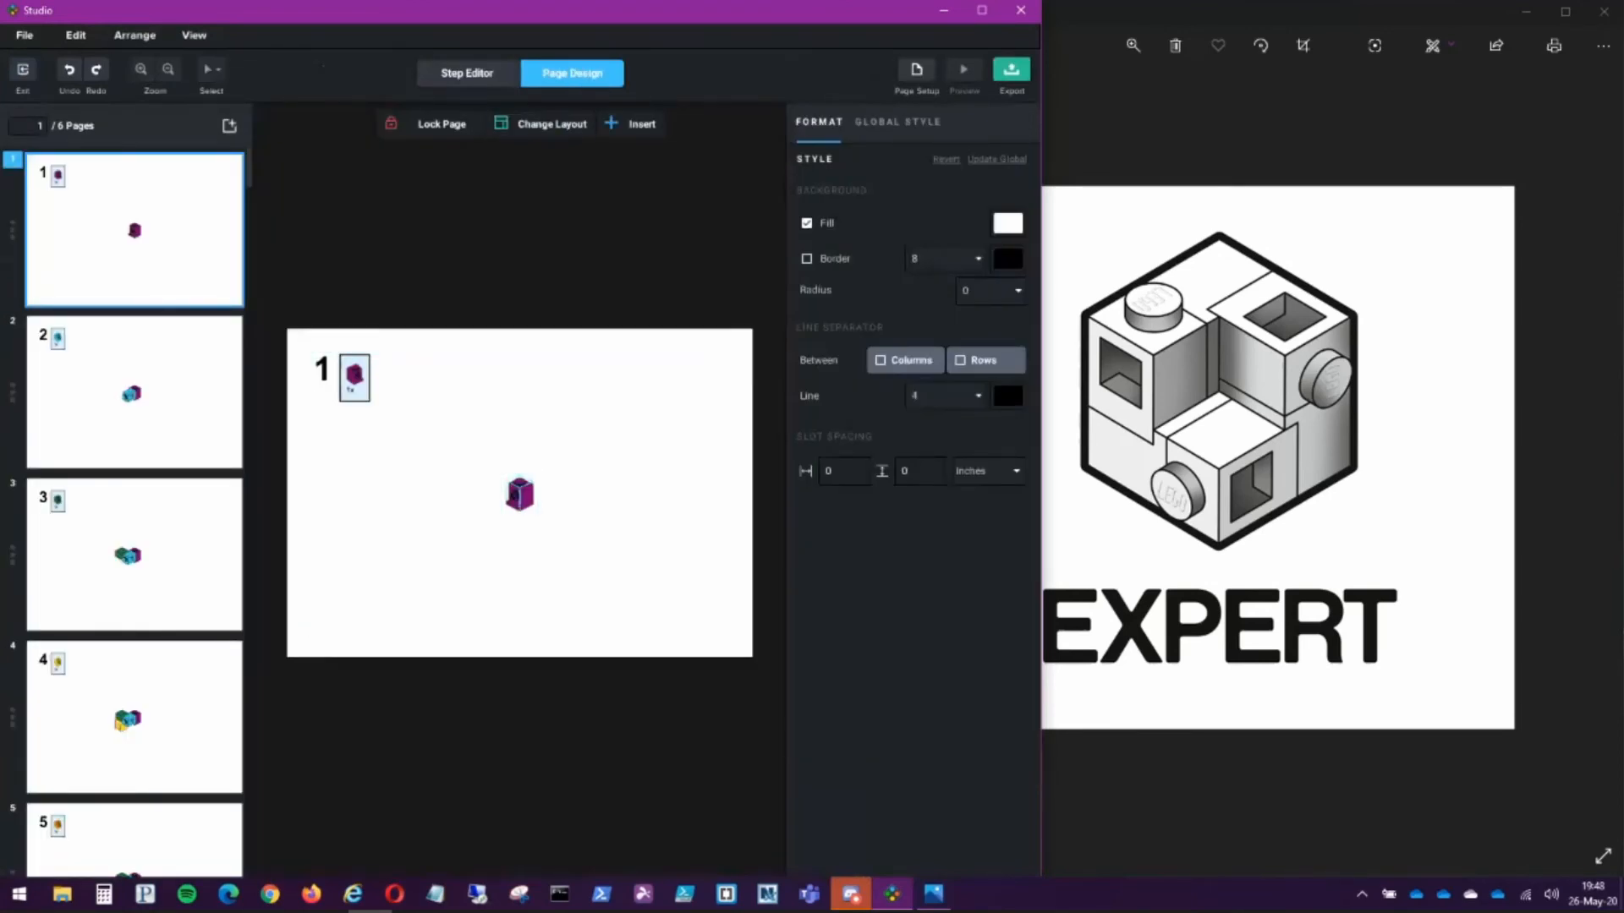
pyautogui.click(519, 494)
pyautogui.moveTo(519, 494)
pyautogui.mouseDown()
pyautogui.moveTo(405, 493)
pyautogui.moveTo(381, 453)
pyautogui.moveTo(427, 380)
pyautogui.moveTo(519, 472)
pyautogui.moveTo(519, 494)
pyautogui.mouseUp()
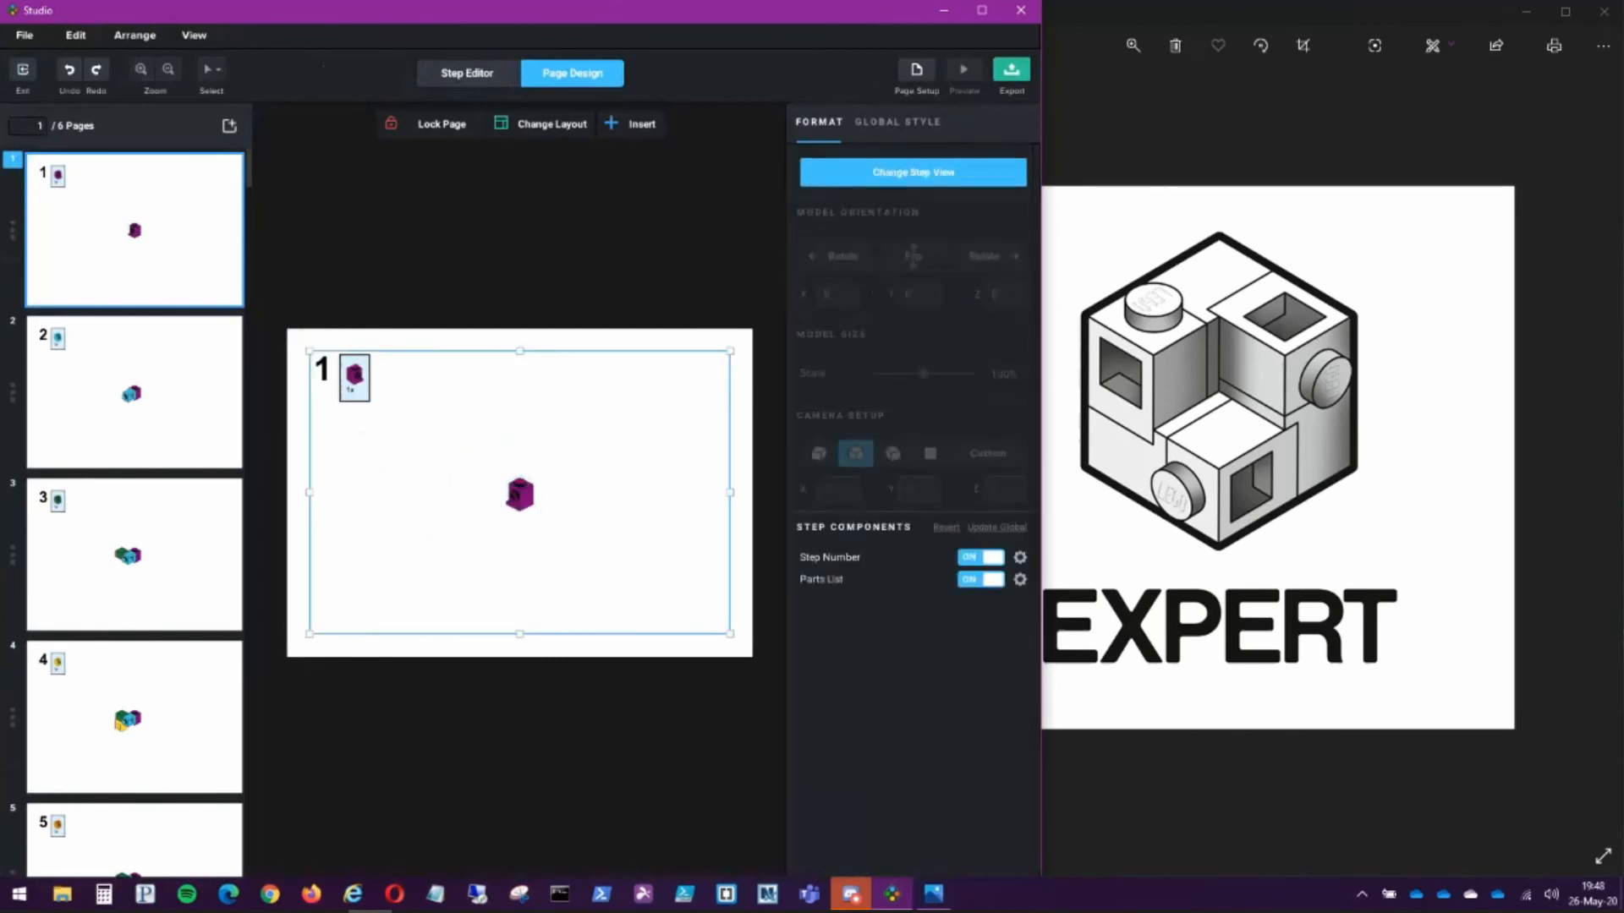
pyautogui.click(136, 394)
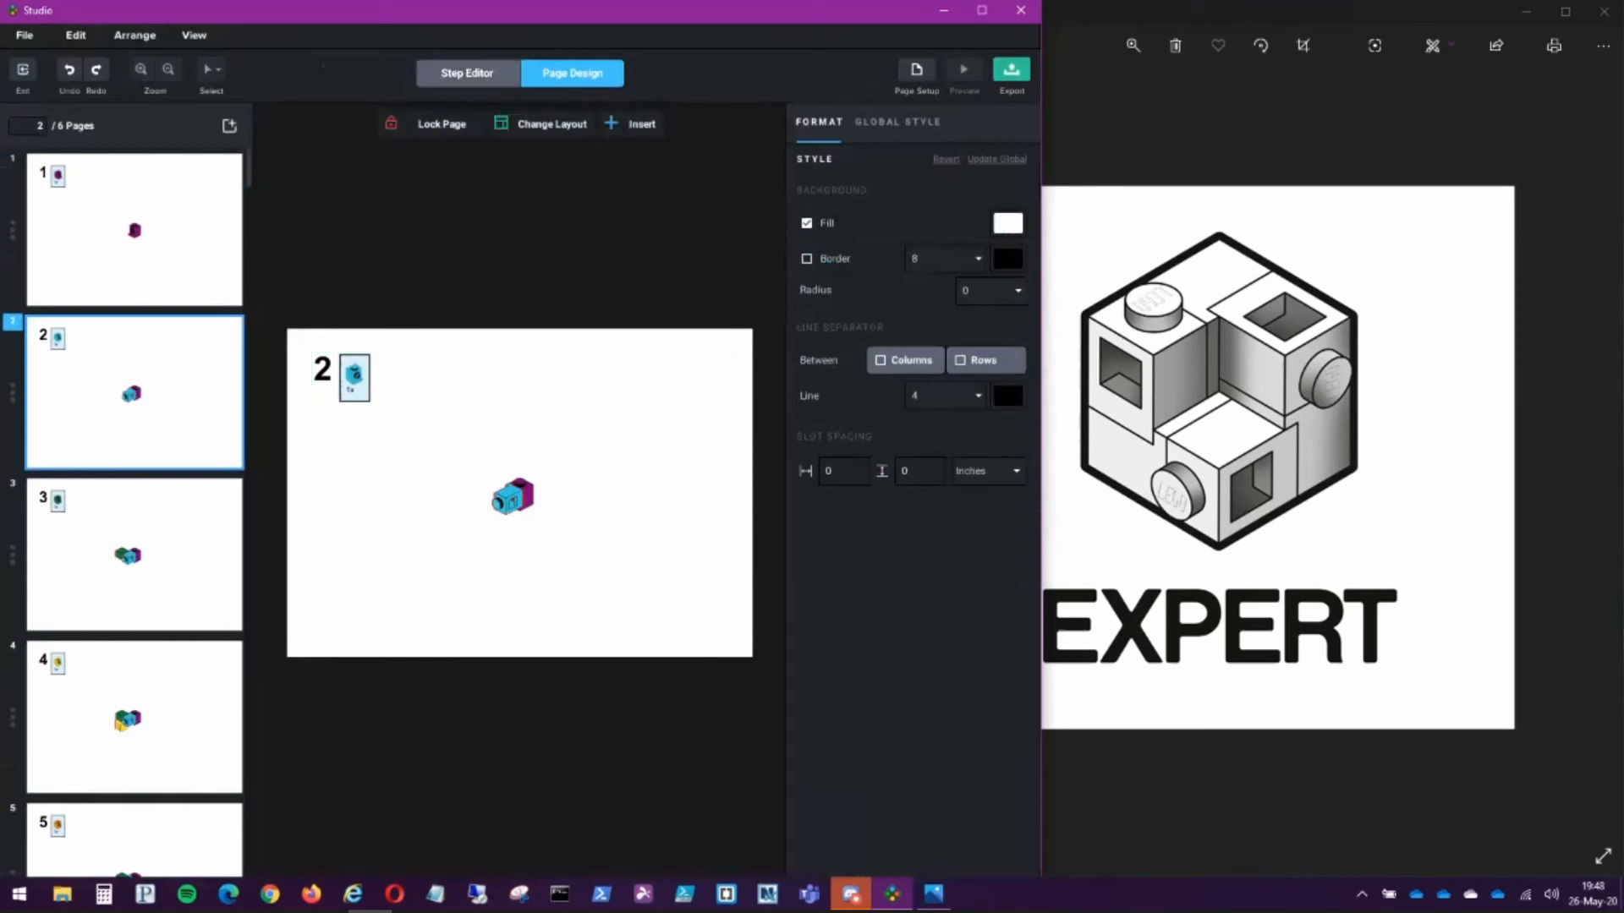
pyautogui.click(134, 555)
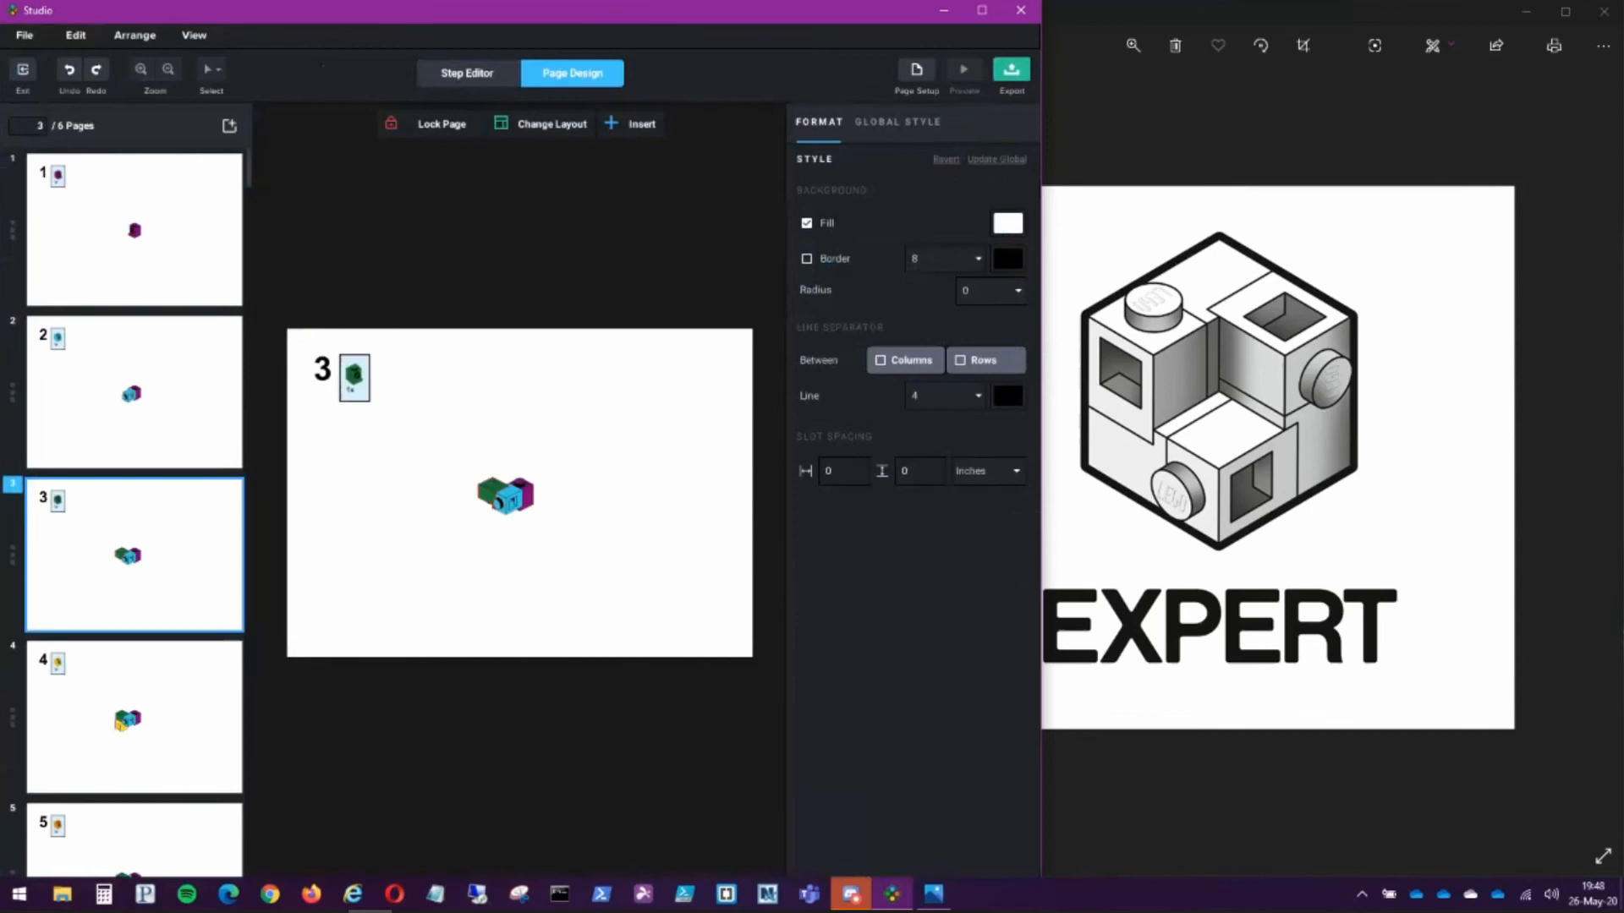
pyautogui.click(135, 717)
pyautogui.click(135, 824)
pyautogui.scroll(-3, 135, 761)
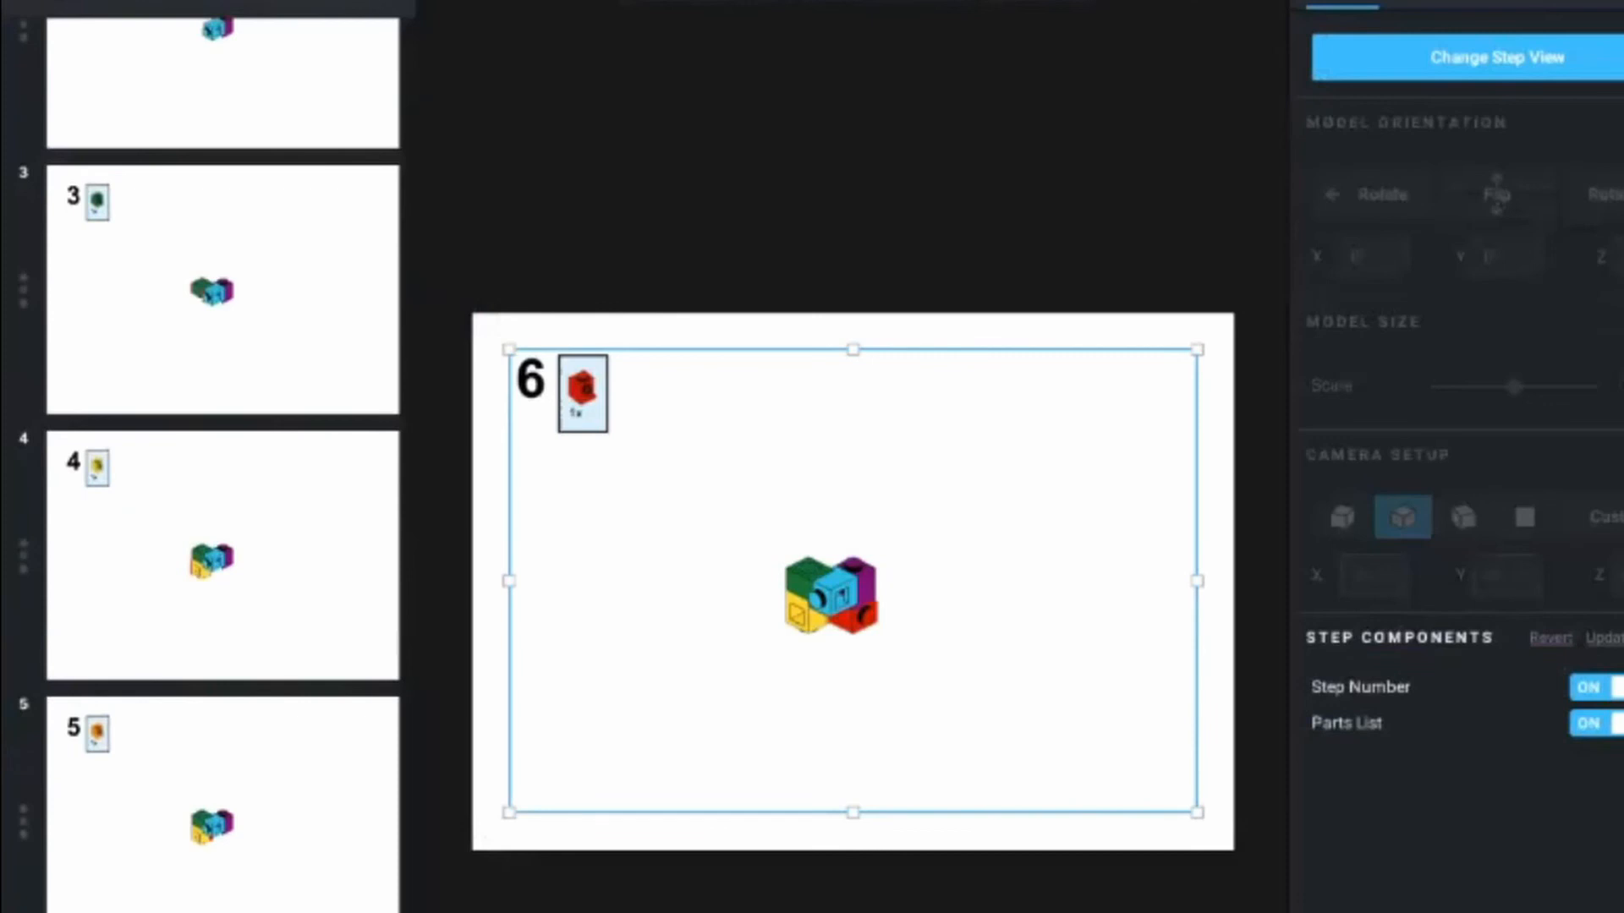
# Step: Switch from the Chocobo model back to the untitled headlight cube model and look at the cube from another side
pyautogui.scroll(3, 222, 457)
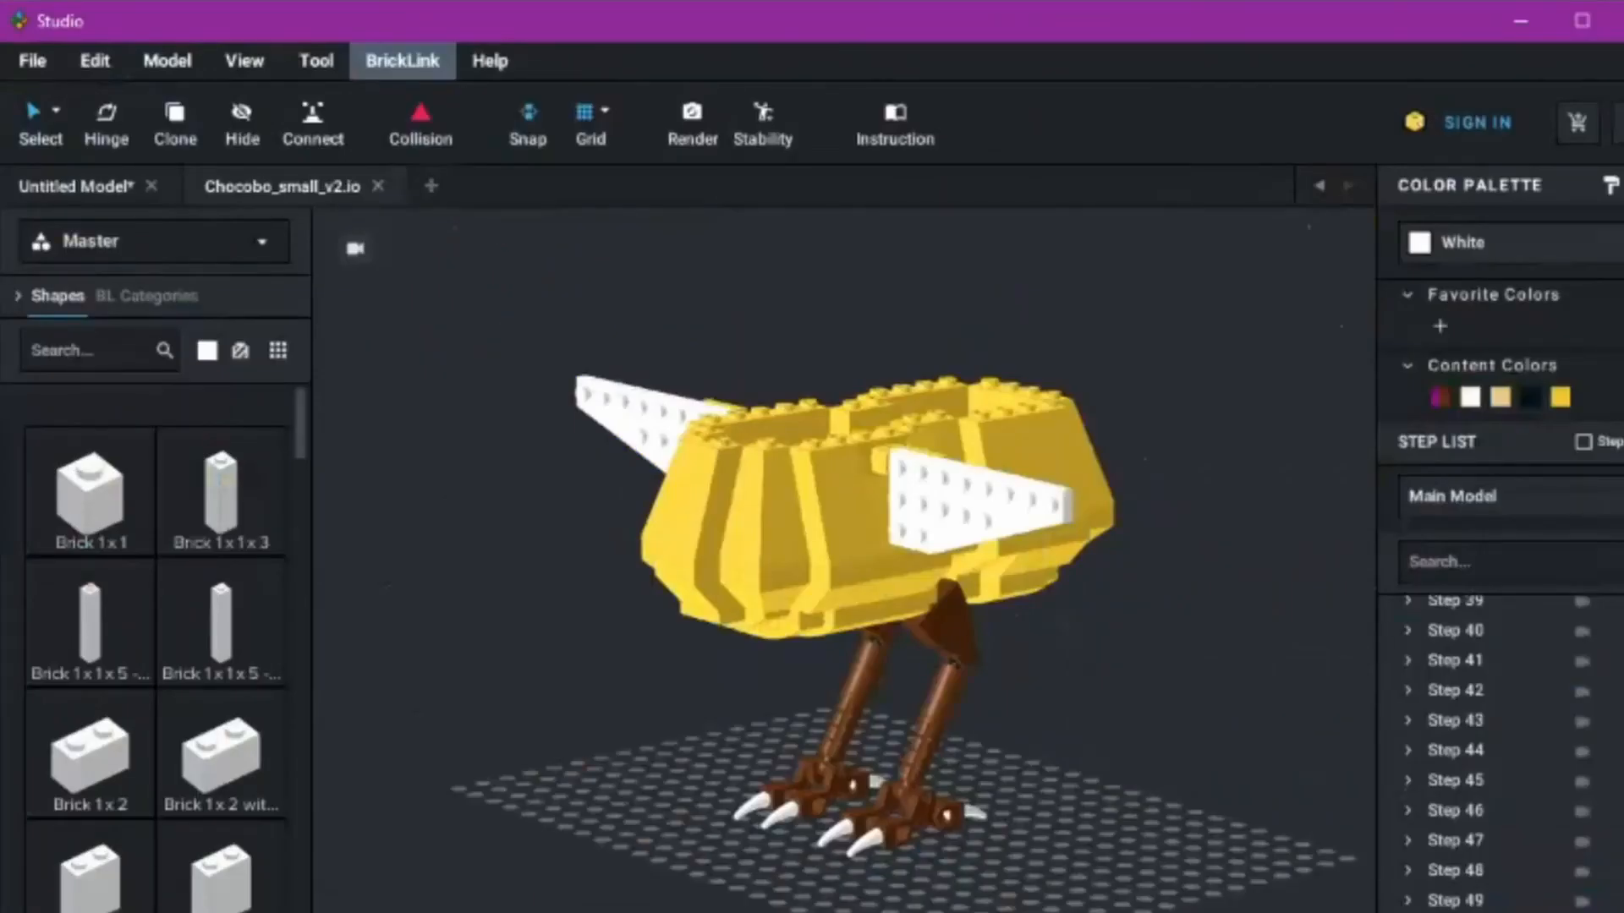
pyautogui.click(403, 60)
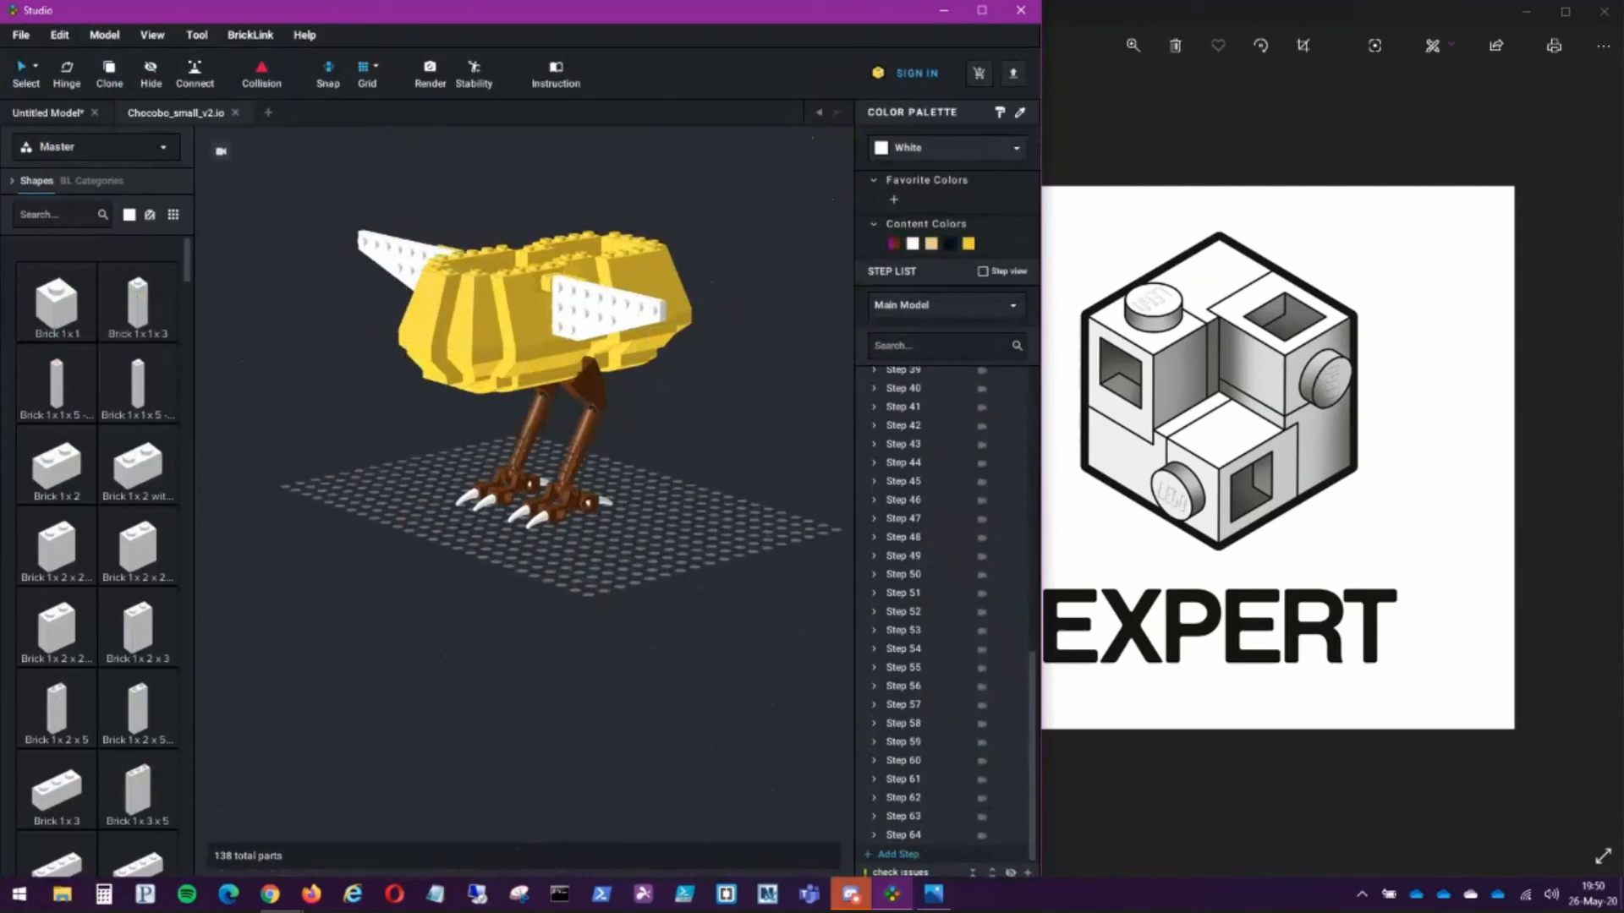
pyautogui.click(48, 112)
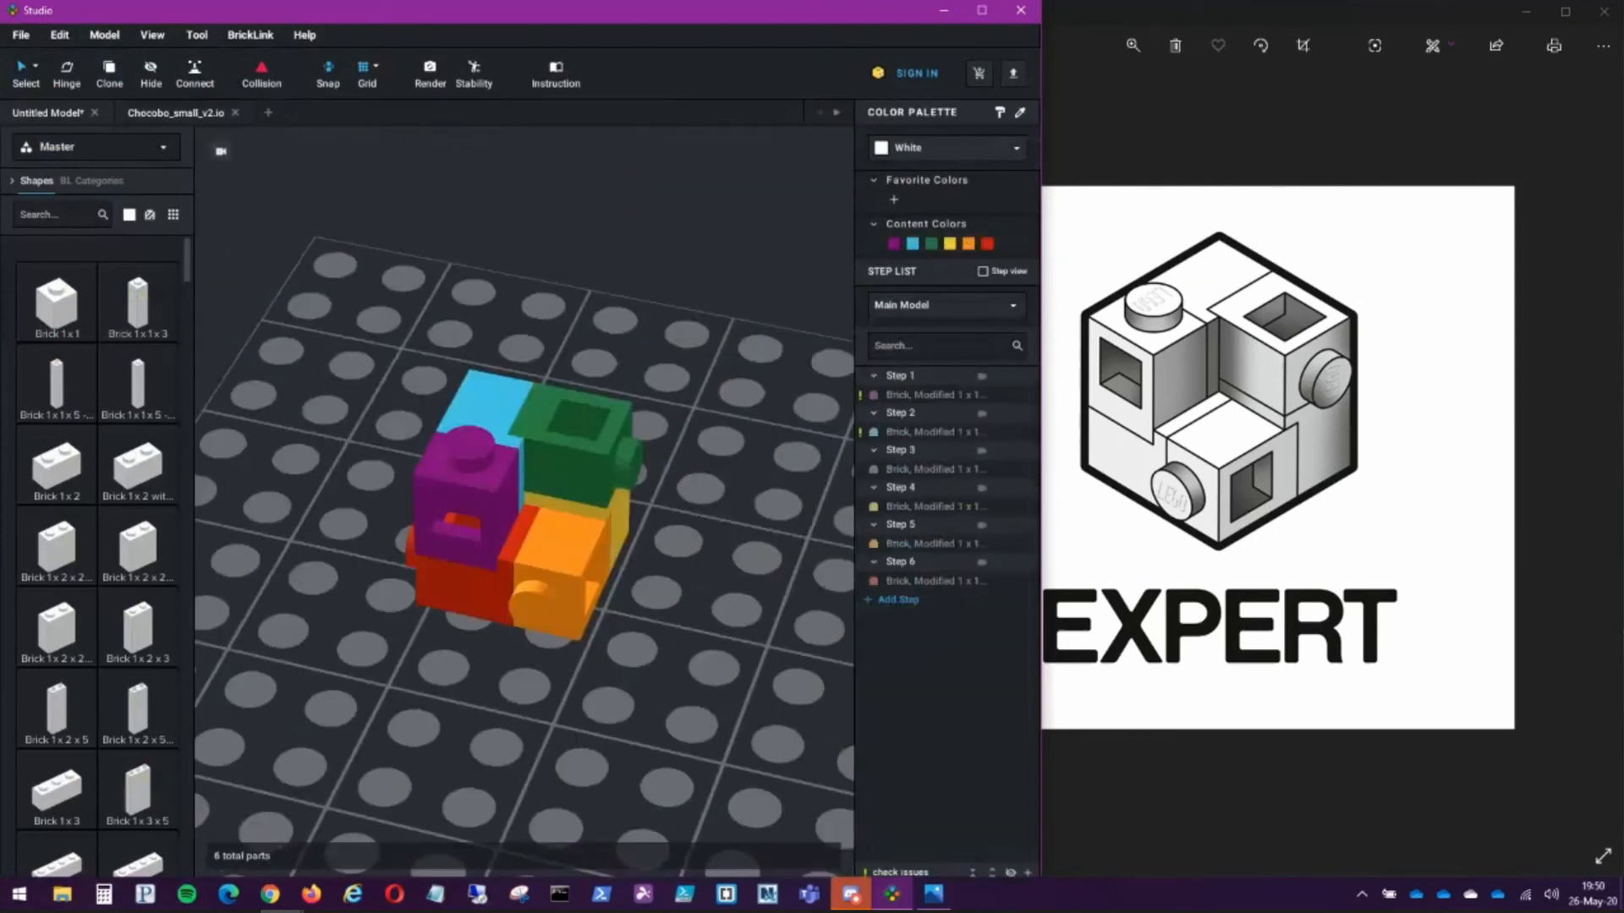
pyautogui.moveTo(423, 660); pyautogui.dragTo(844, 539, button='right')
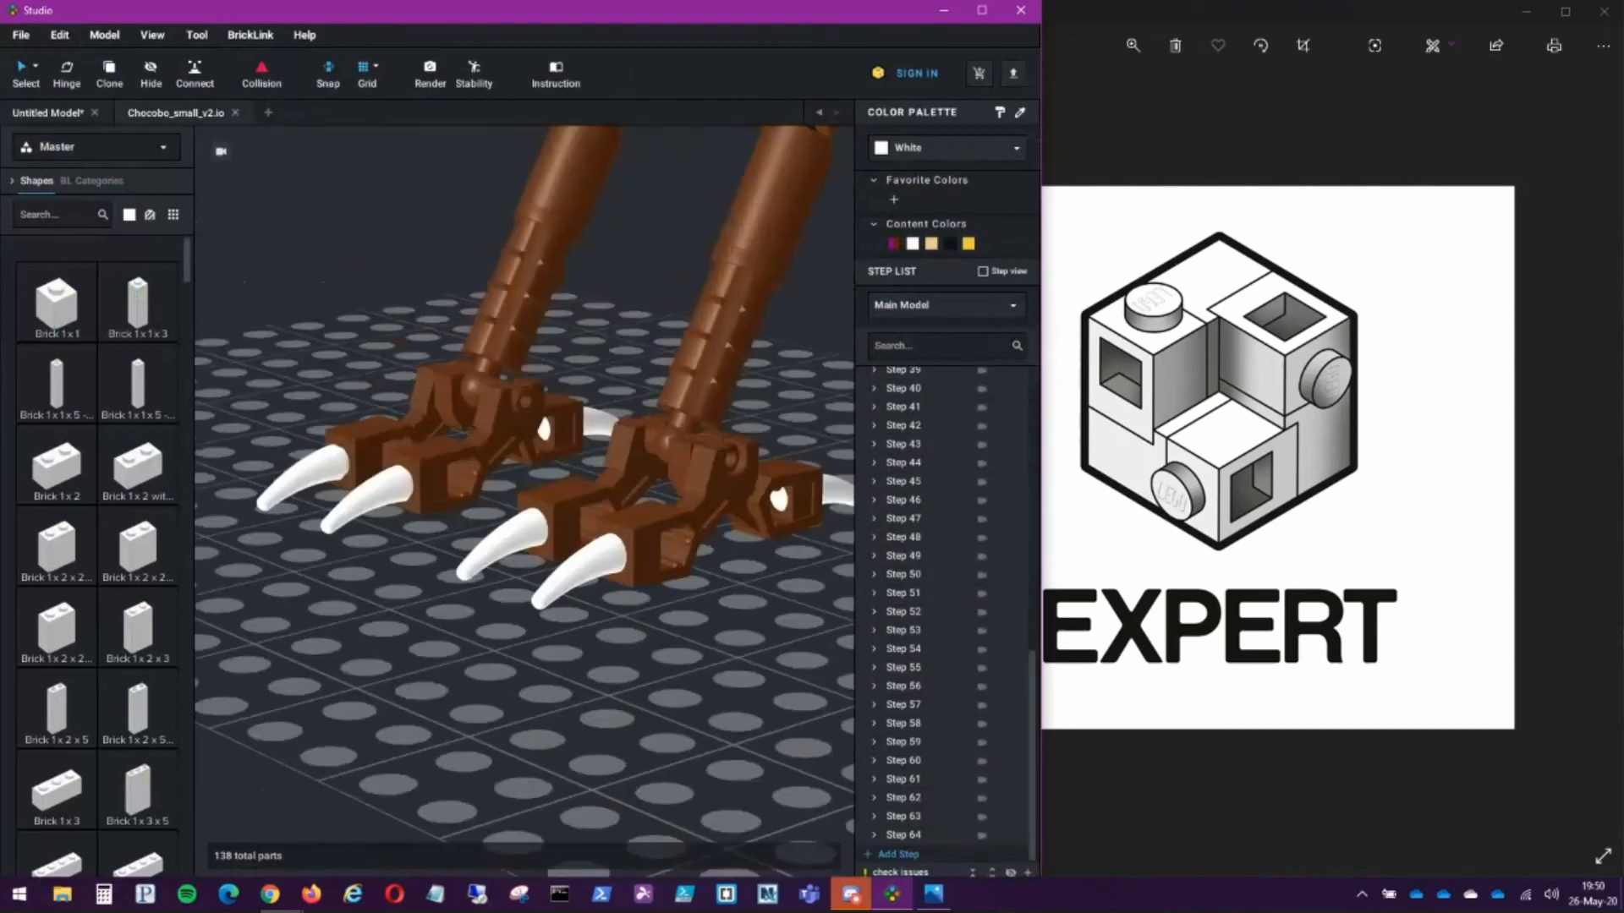
# Step: Examine the legs, clawed feet and body of the Chocobo_small_v2.io model from several angles
pyautogui.moveTo(592, 423); pyautogui.dragTo(626, 516, button='right')
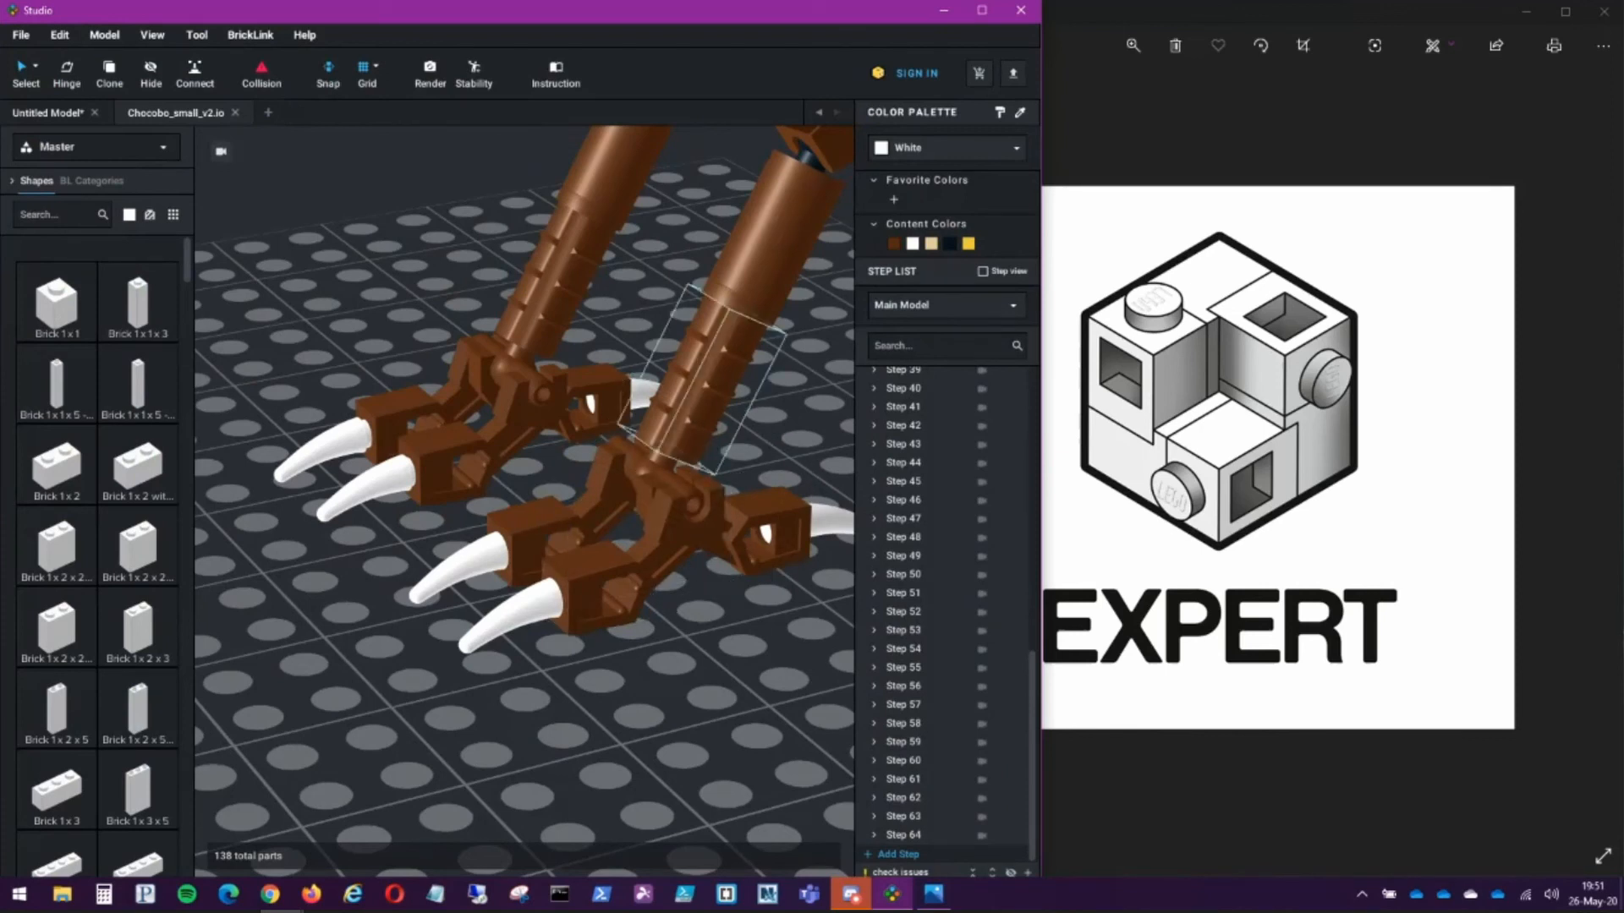
pyautogui.scroll(-4, 702, 381)
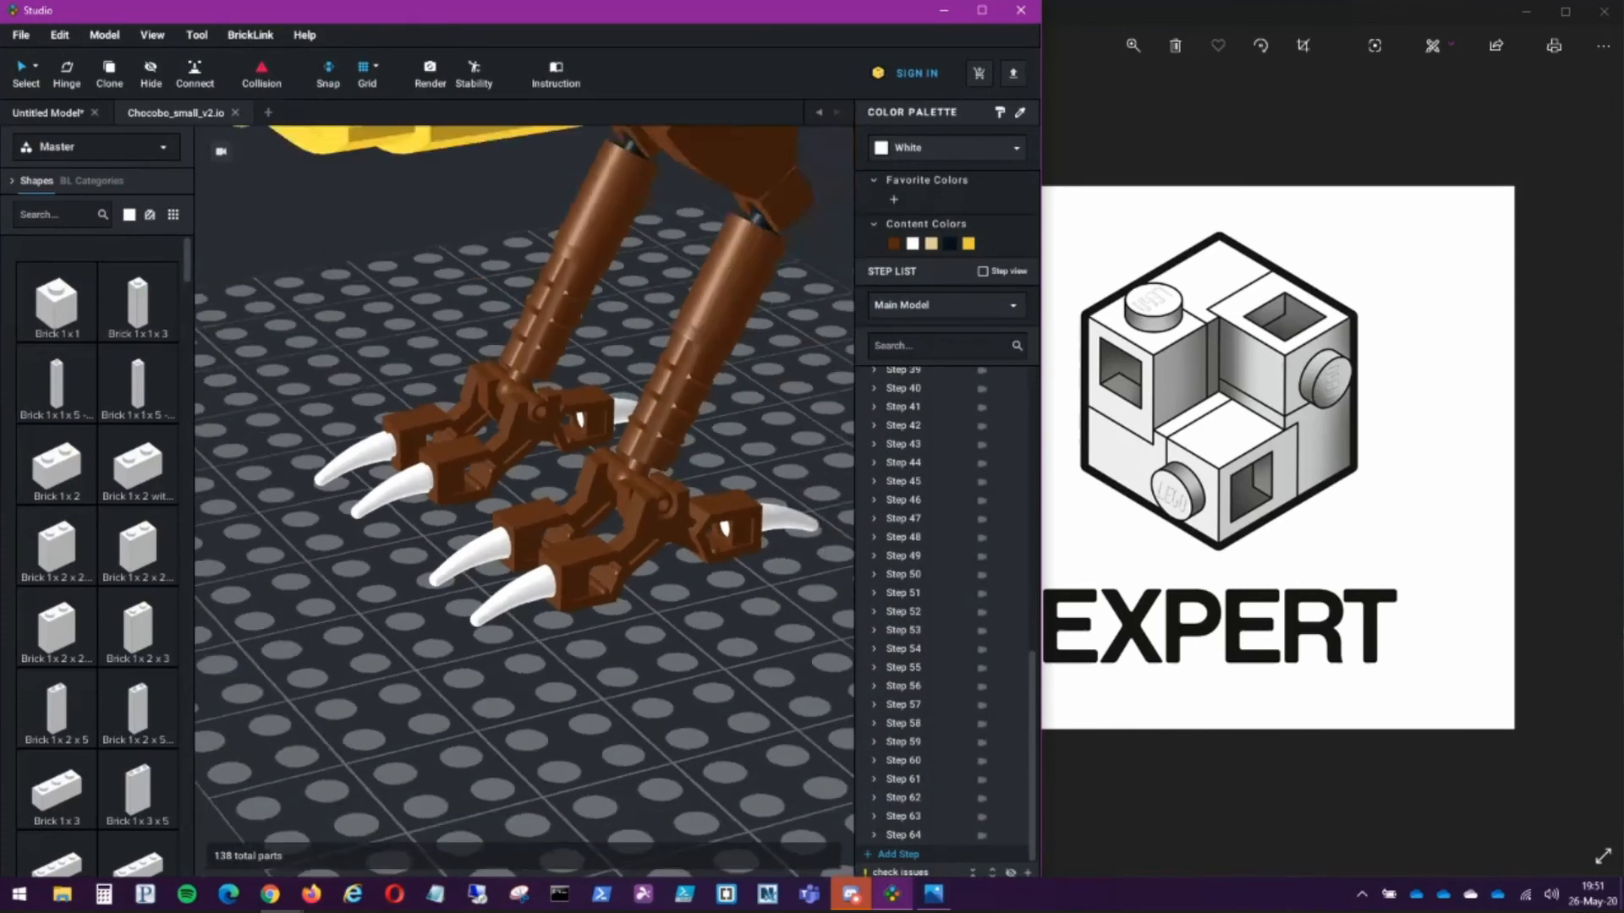
pyautogui.moveTo(677, 406); pyautogui.dragTo(622, 398, button='right')
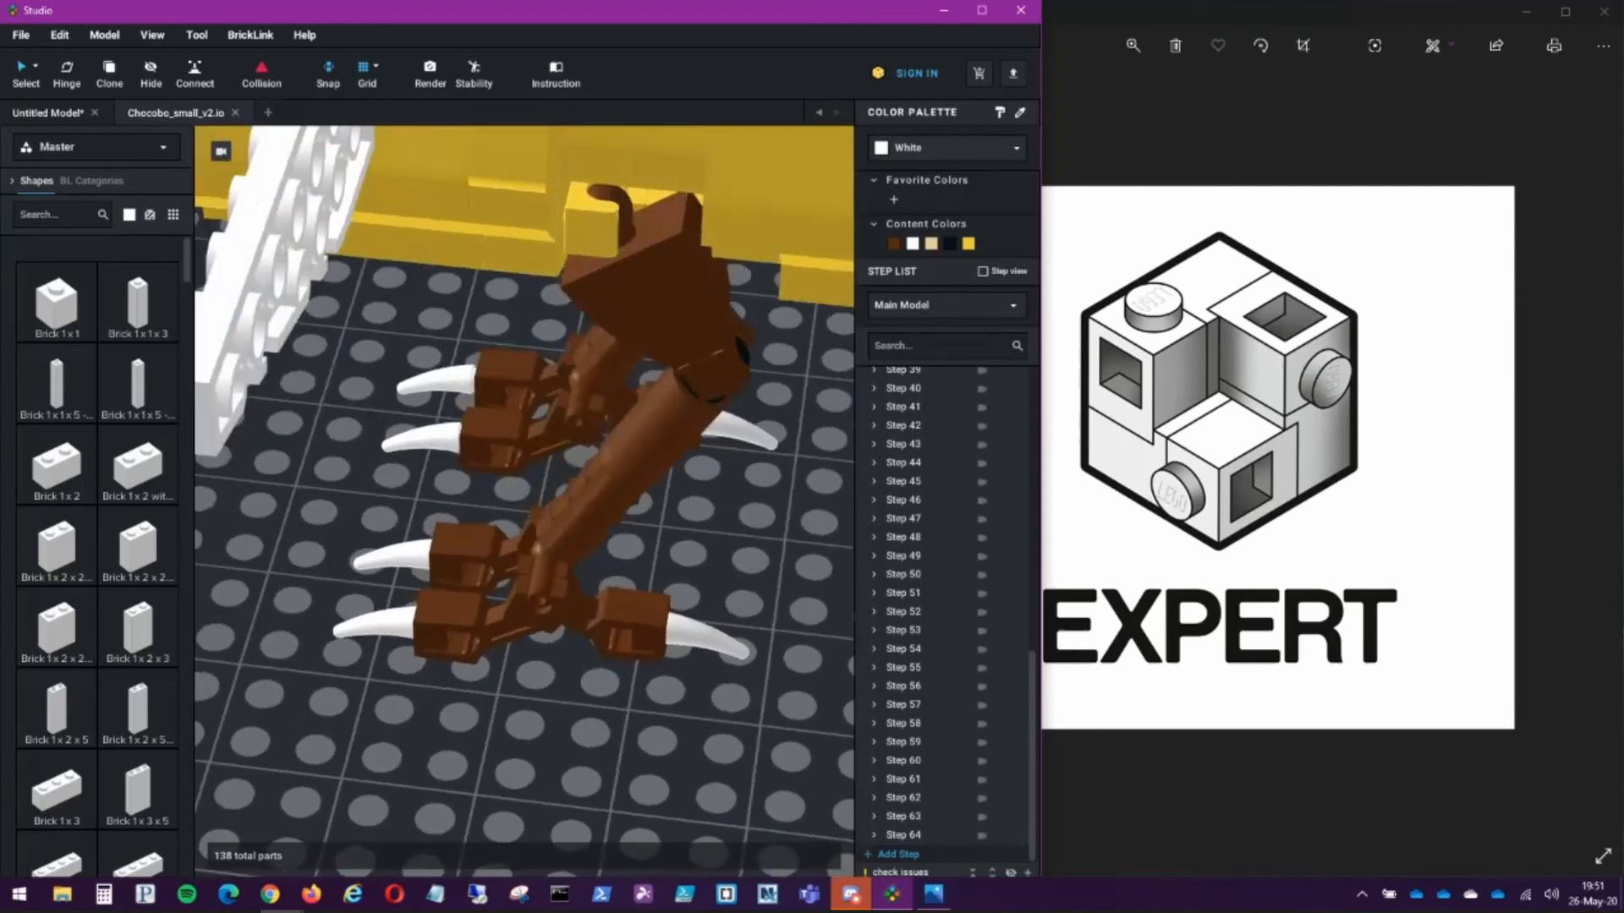
pyautogui.moveTo(694, 329); pyautogui.dragTo(473, 279, button='right')
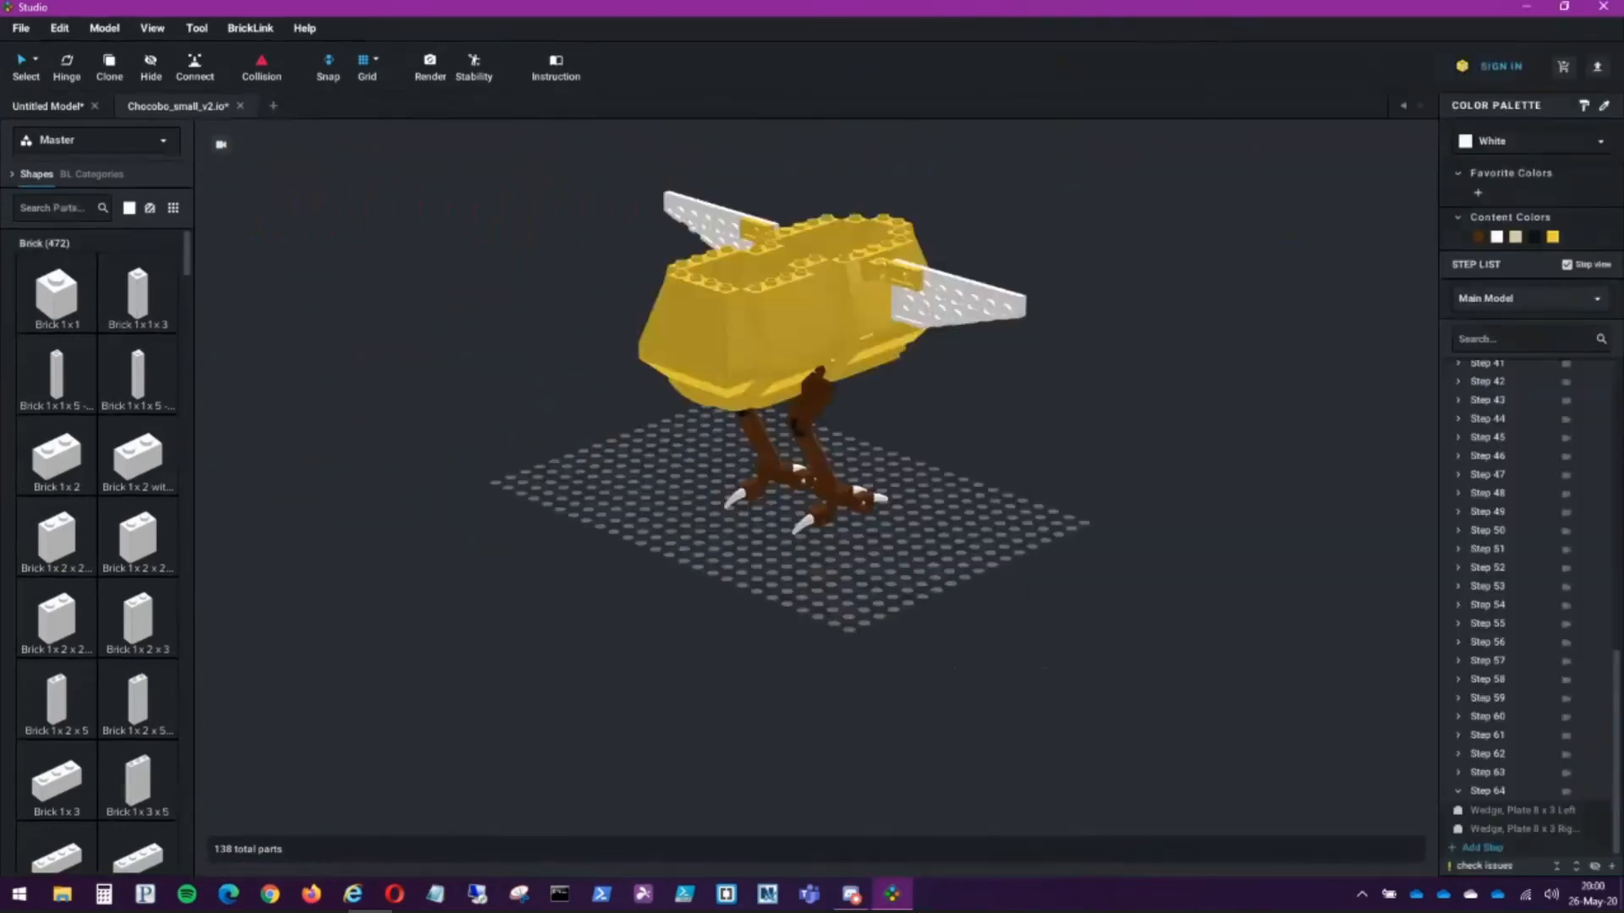
pyautogui.moveTo(812, 423); pyautogui.dragTo(681, 453, button='right')
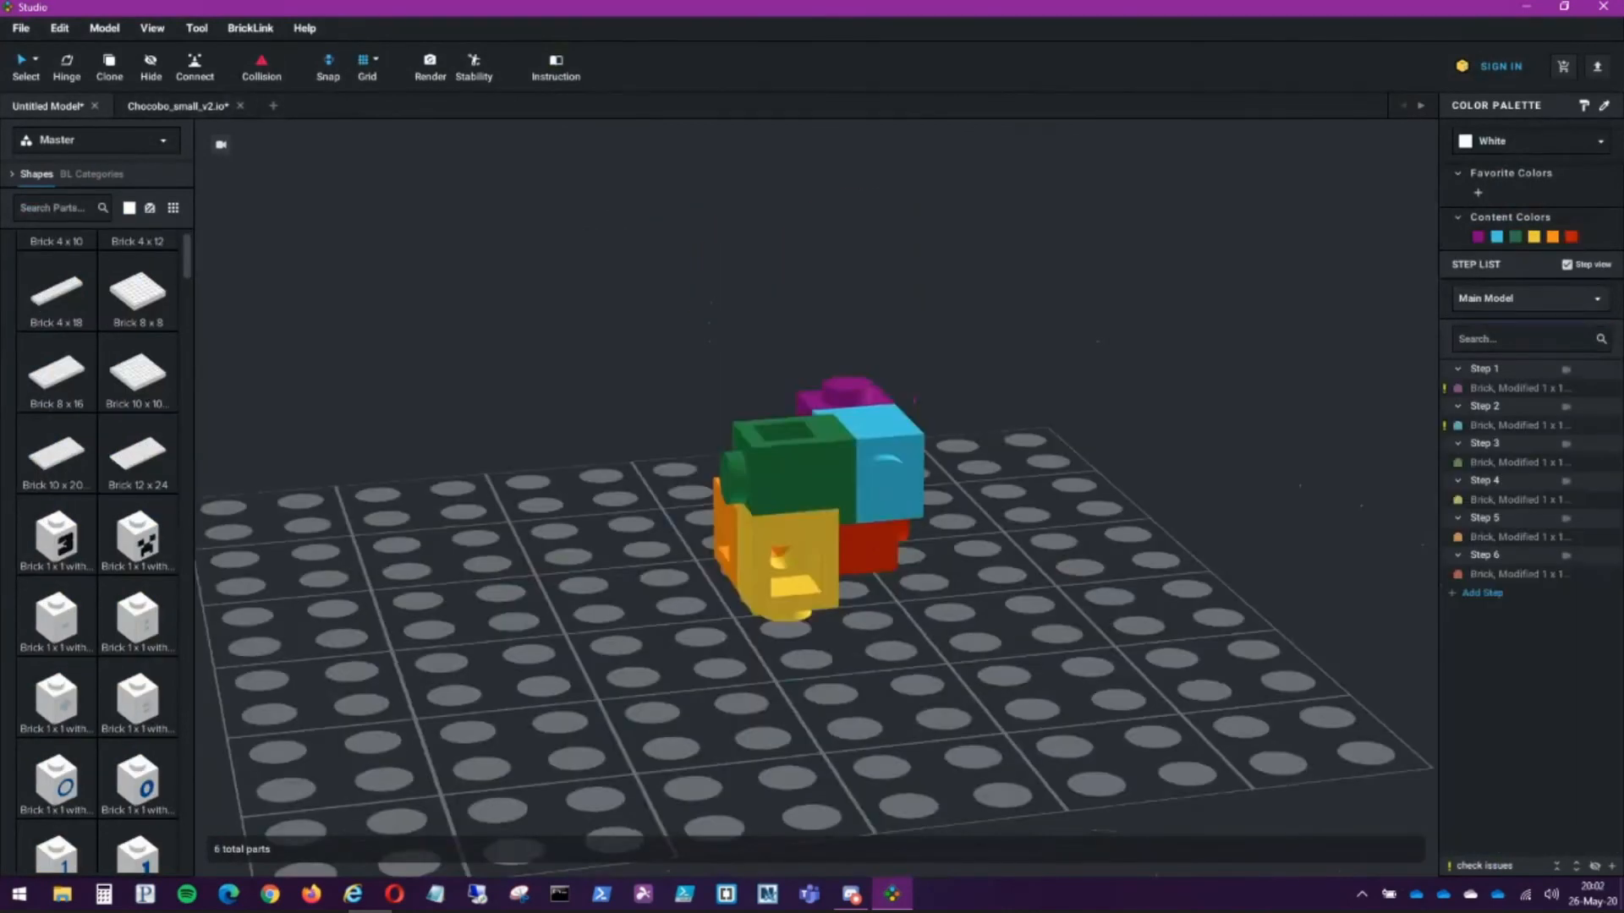
# Step: Look back through the Brick category of the parts library with the headlight cube model open
pyautogui.scroll(10, 98, 550)
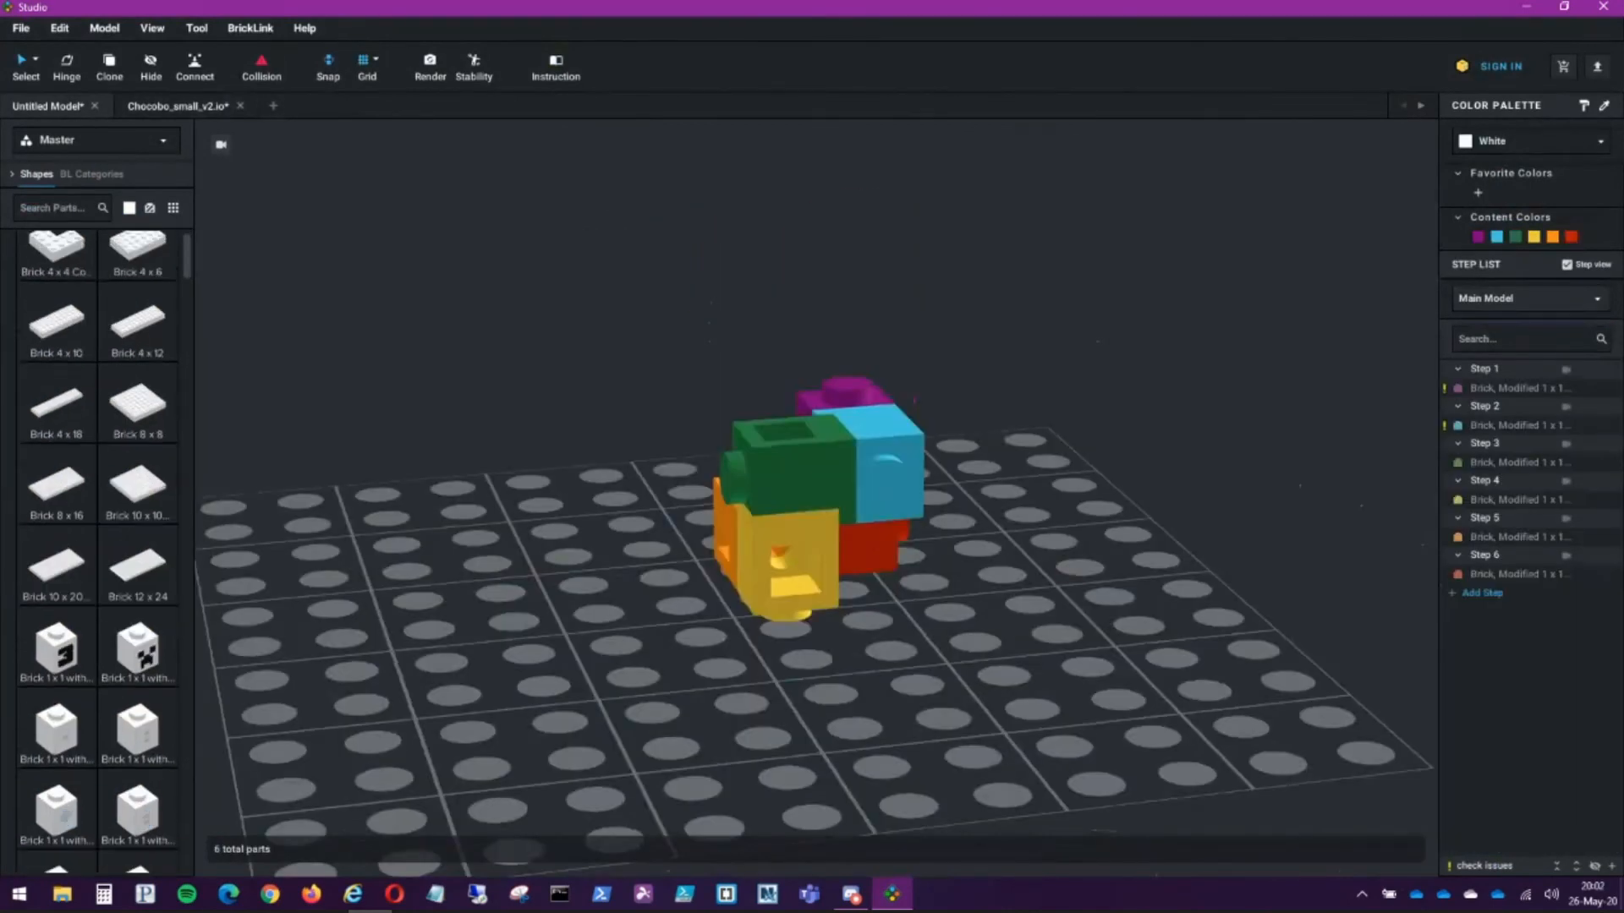
pyautogui.scroll(5, 97, 549)
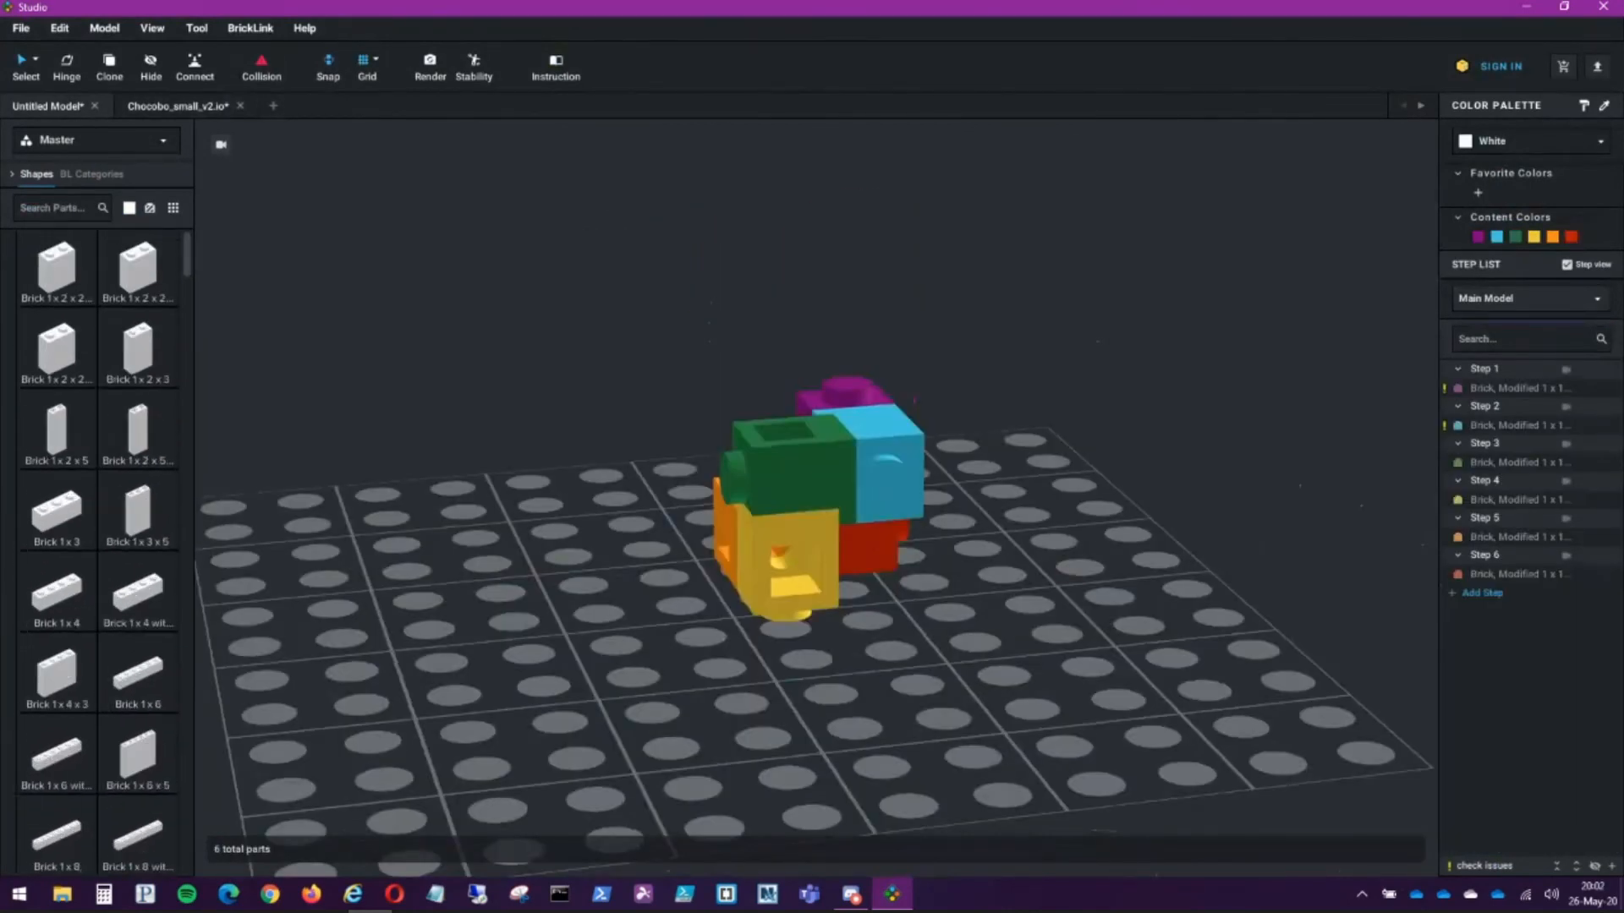